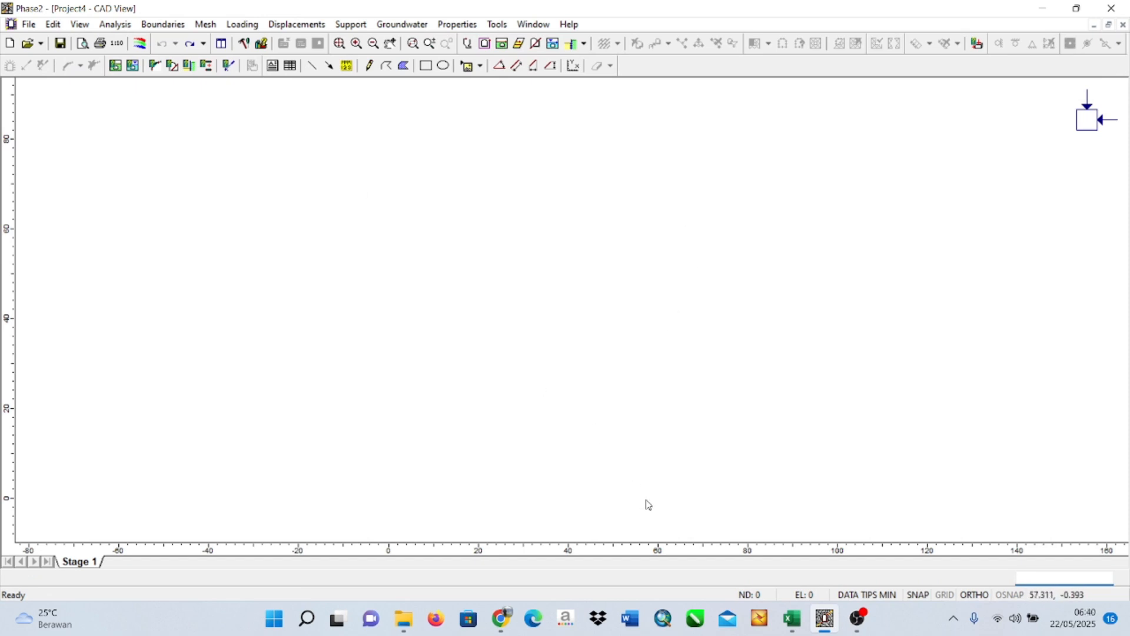
Copy the X and Y values of the nine Koordinat Material 1 points from the Excel workbook and return to Phase2.
click(792, 622)
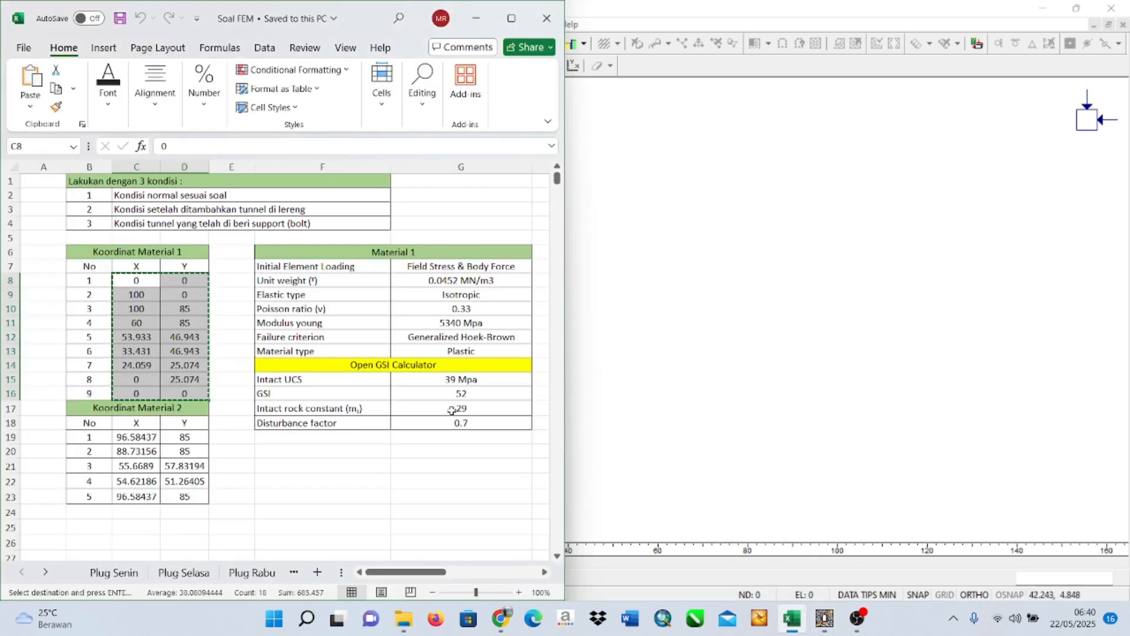
drag(131, 282, 175, 392)
key(ctrl+v)
click(598, 316)
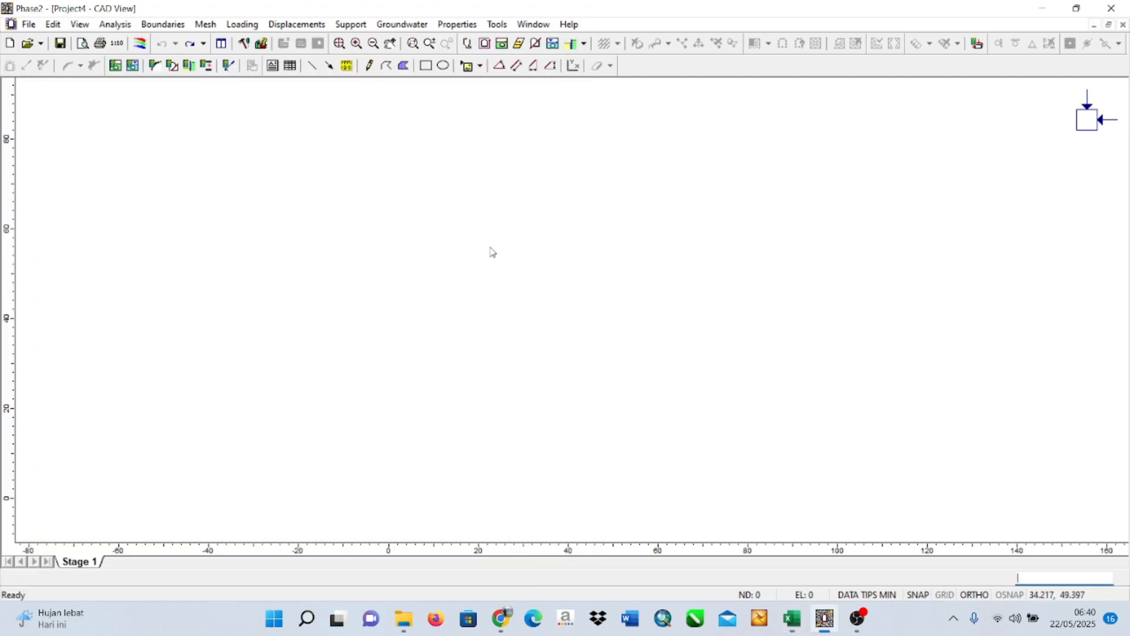
Add the external boundary of the slope by pasting the copied Material 1 points into its coordinate table.
click(164, 24)
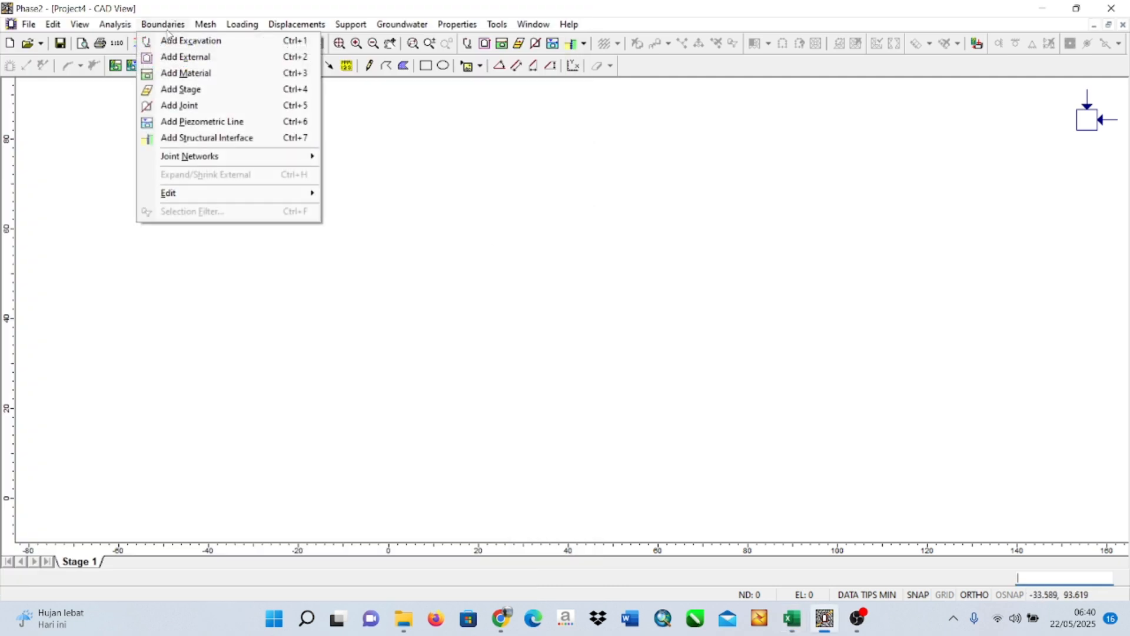
click(186, 57)
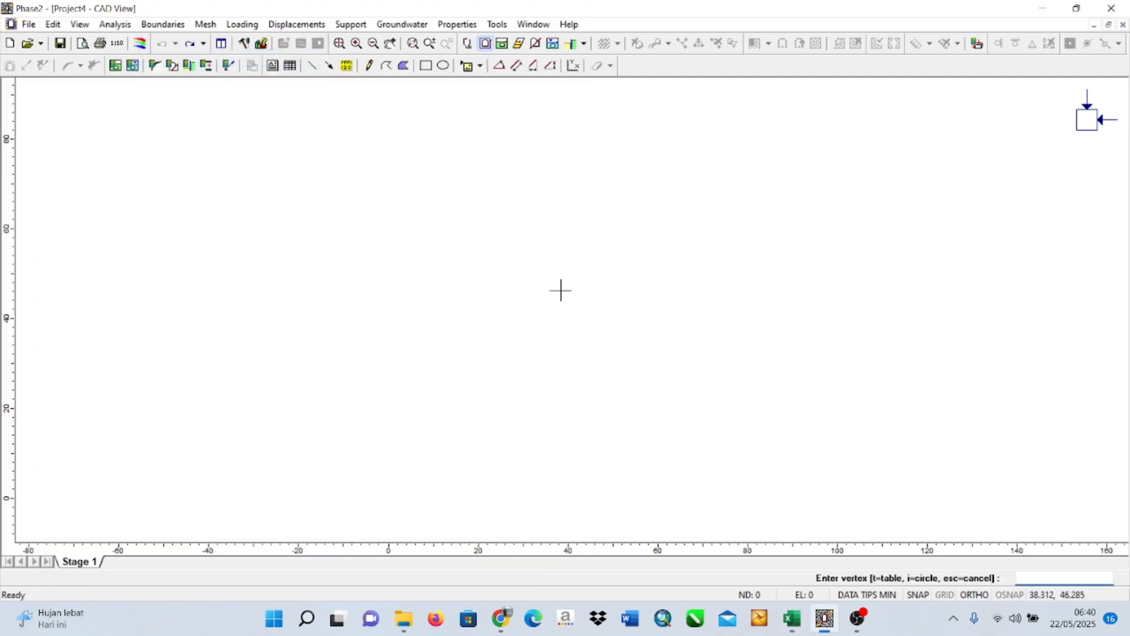
right_click(502, 258)
click(606, 421)
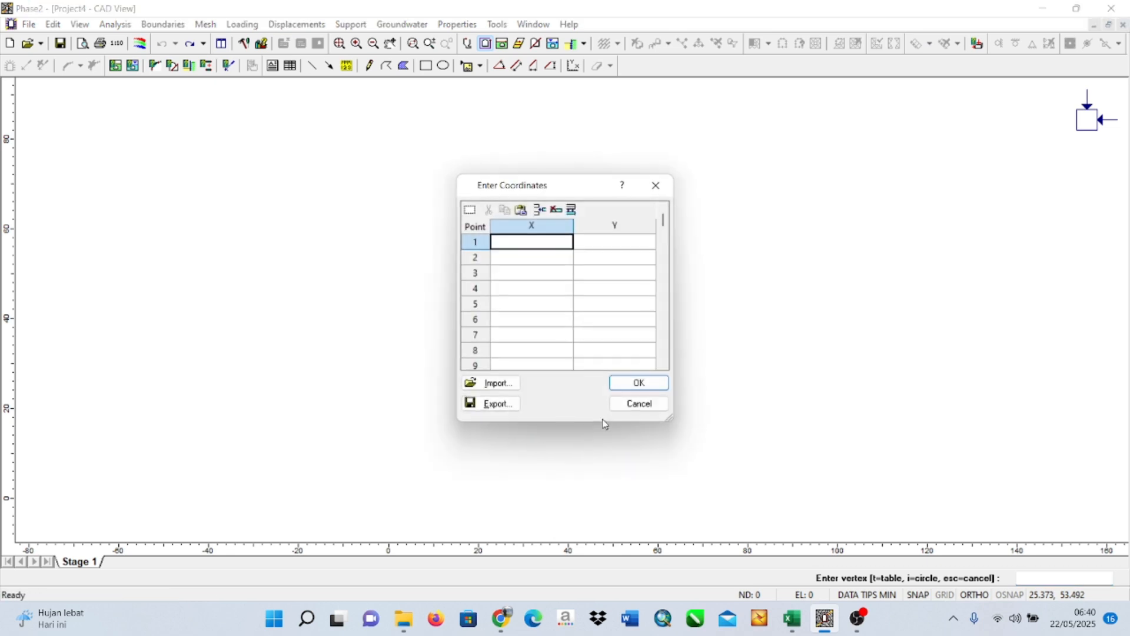
key(ctrl+v)
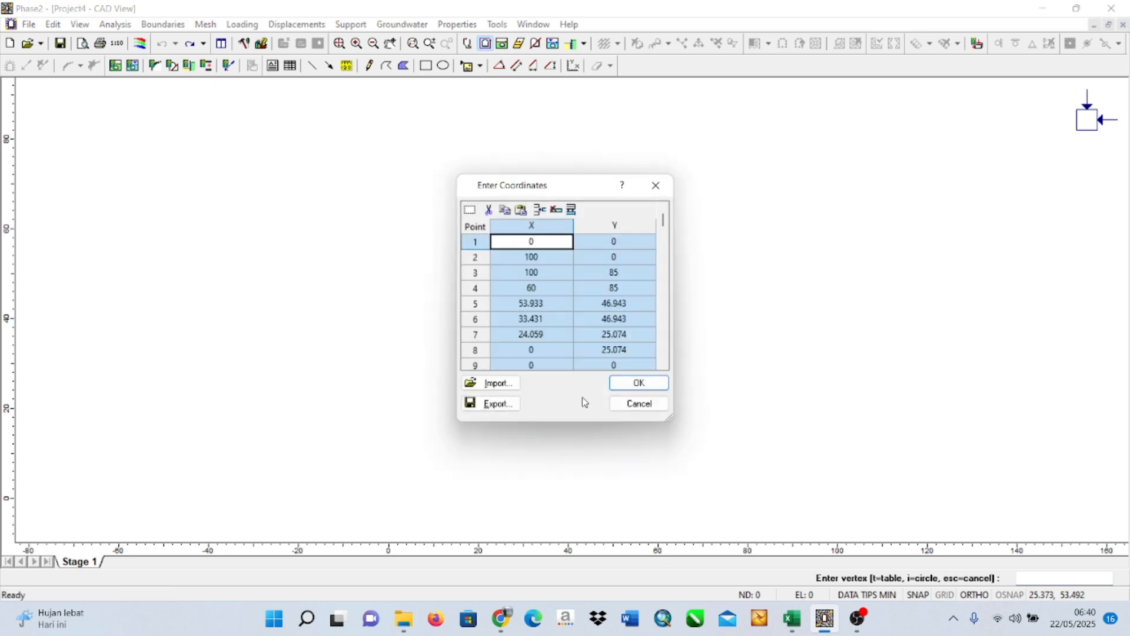
click(638, 384)
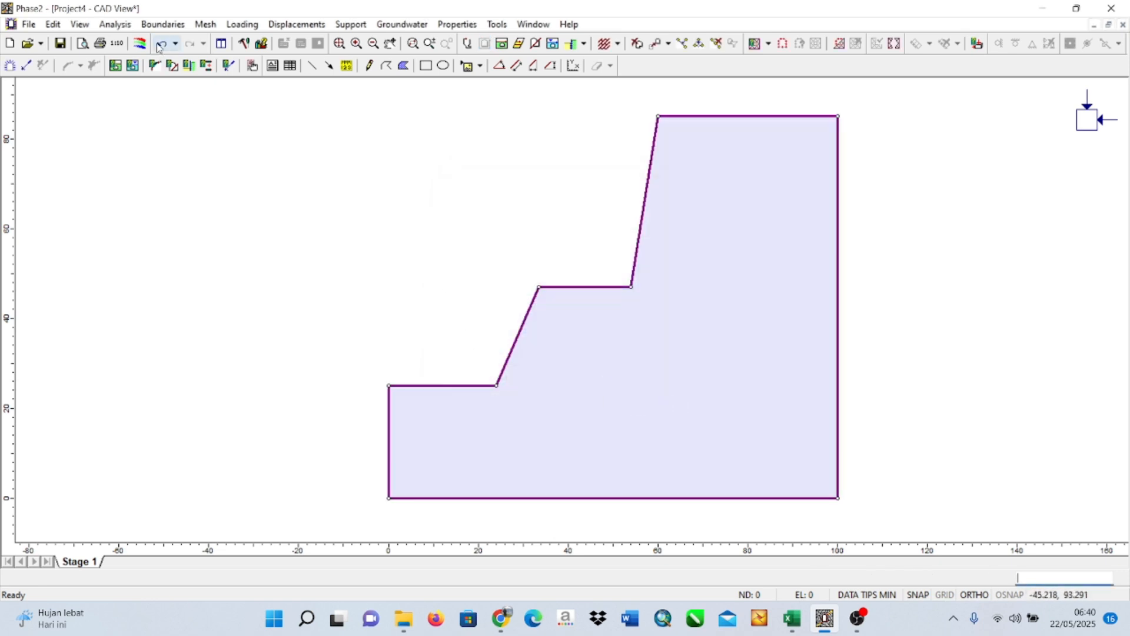
Start a material boundary with its coordinate table open and copy the five Koordinat Material 2 points from the Excel workbook.
click(167, 26)
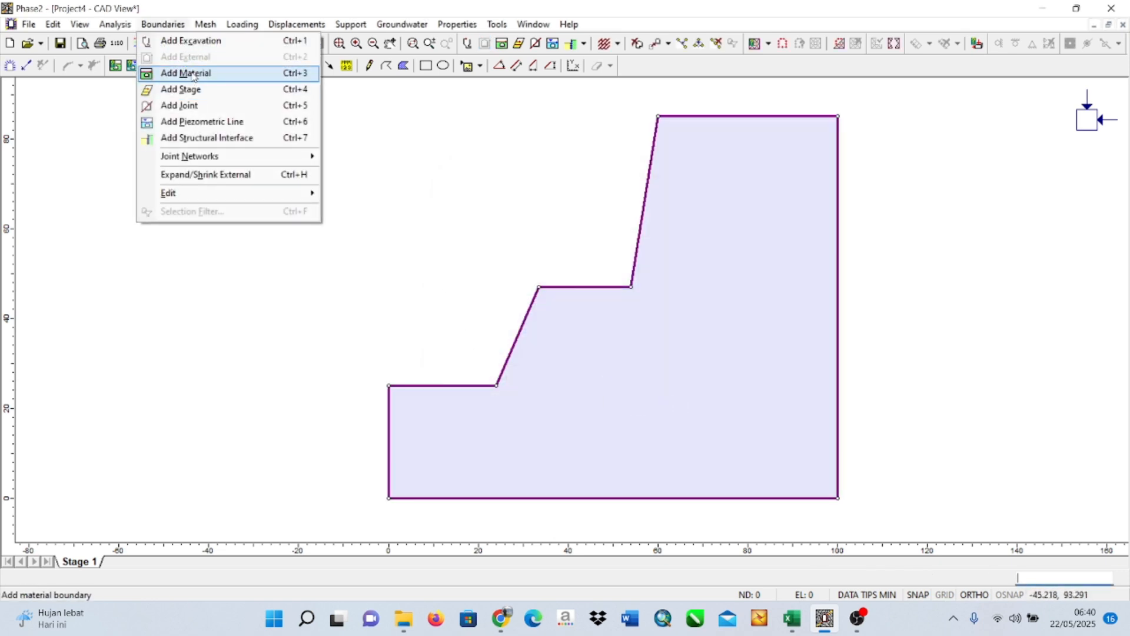
click(186, 73)
right_click(628, 350)
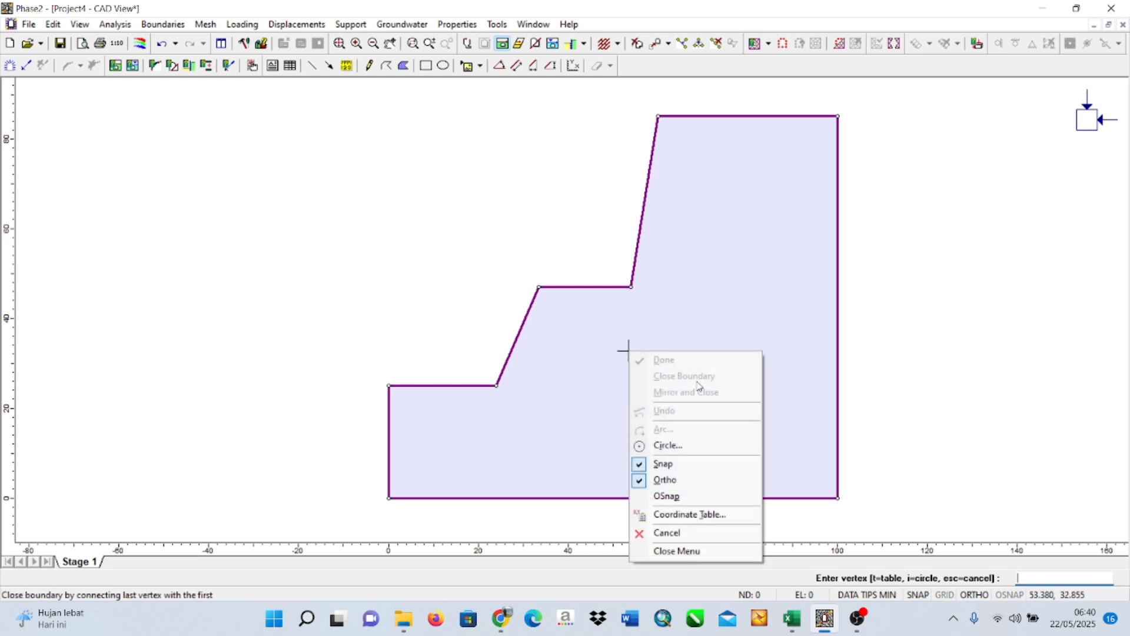
click(695, 514)
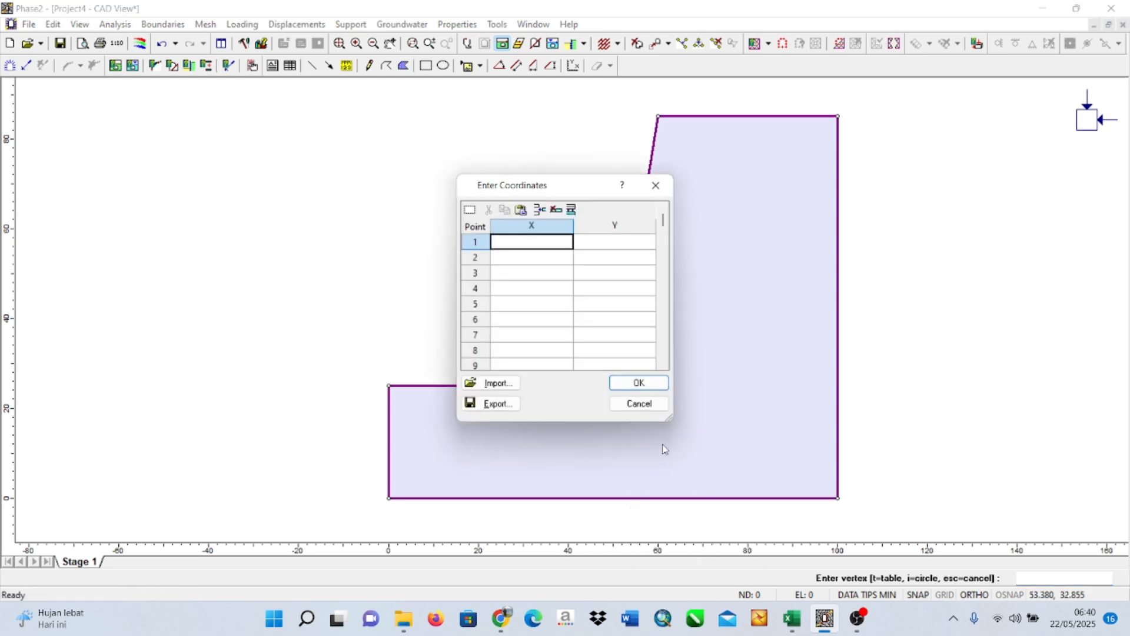
click(792, 618)
click(347, 478)
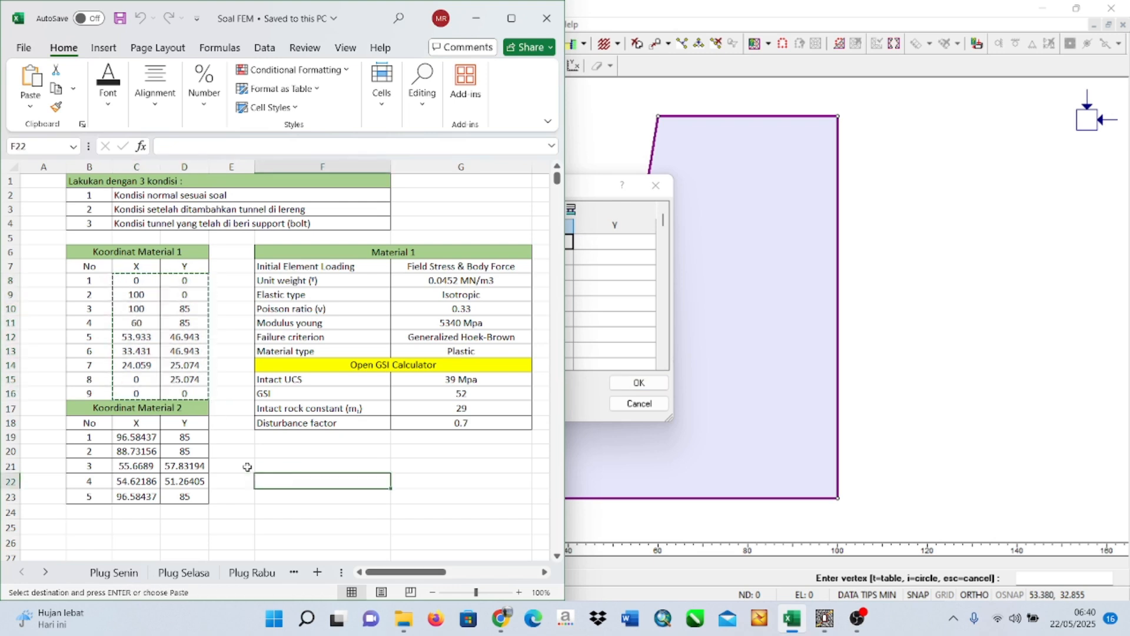
drag(137, 437, 173, 496)
key(ctrl+c)
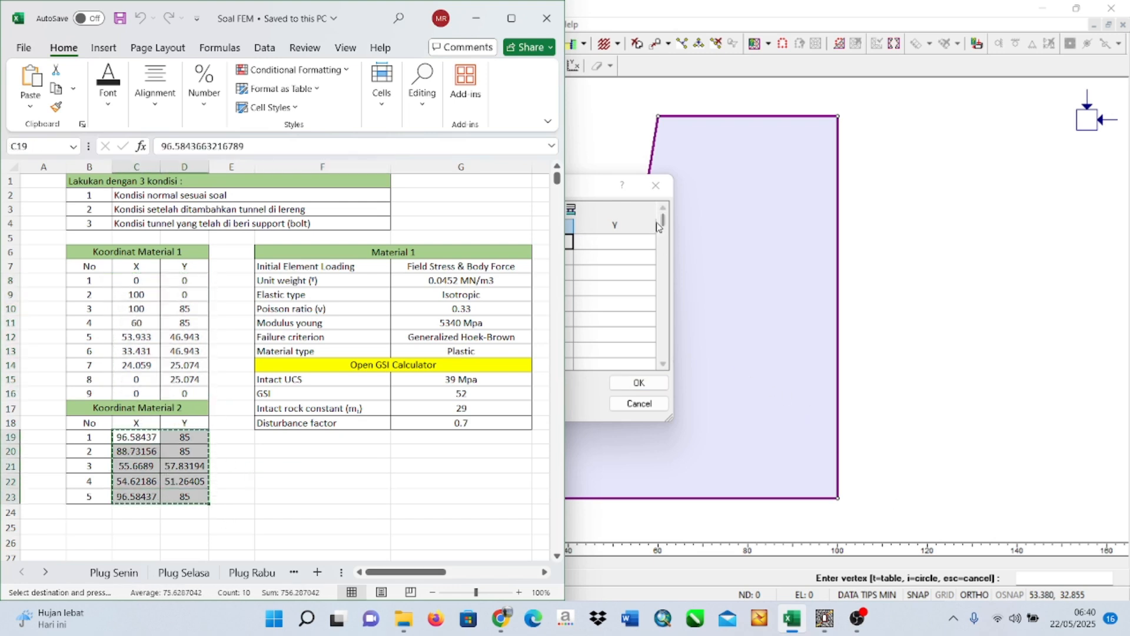
Paste the five Material 2 points into the Phase2 coordinate table and finish the material boundary.
click(657, 227)
key(ctrl+v)
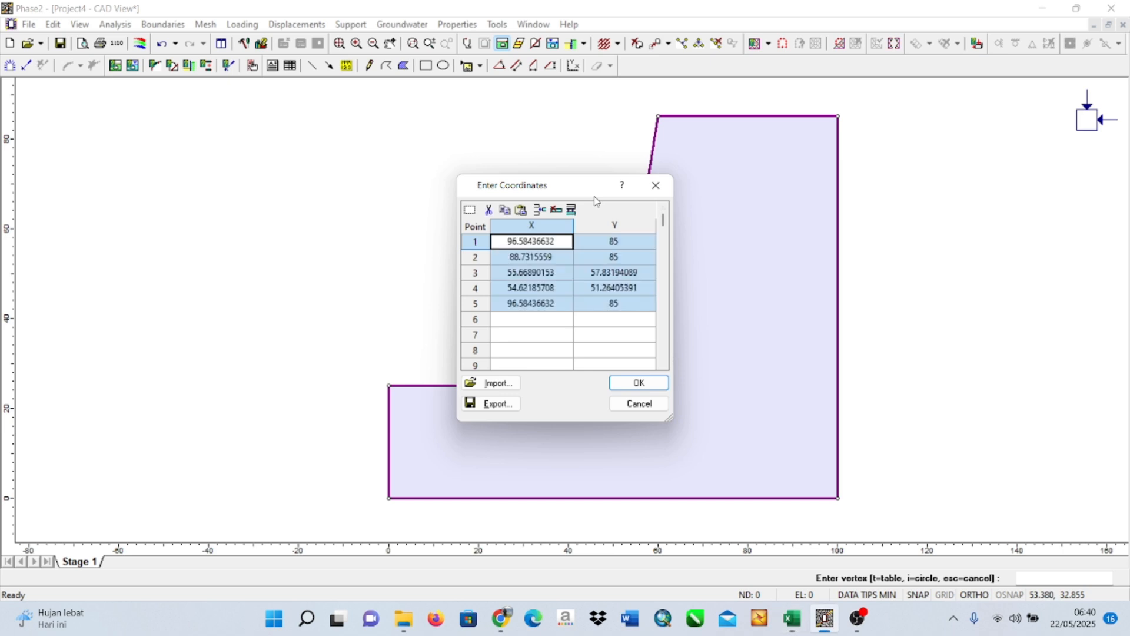
click(639, 383)
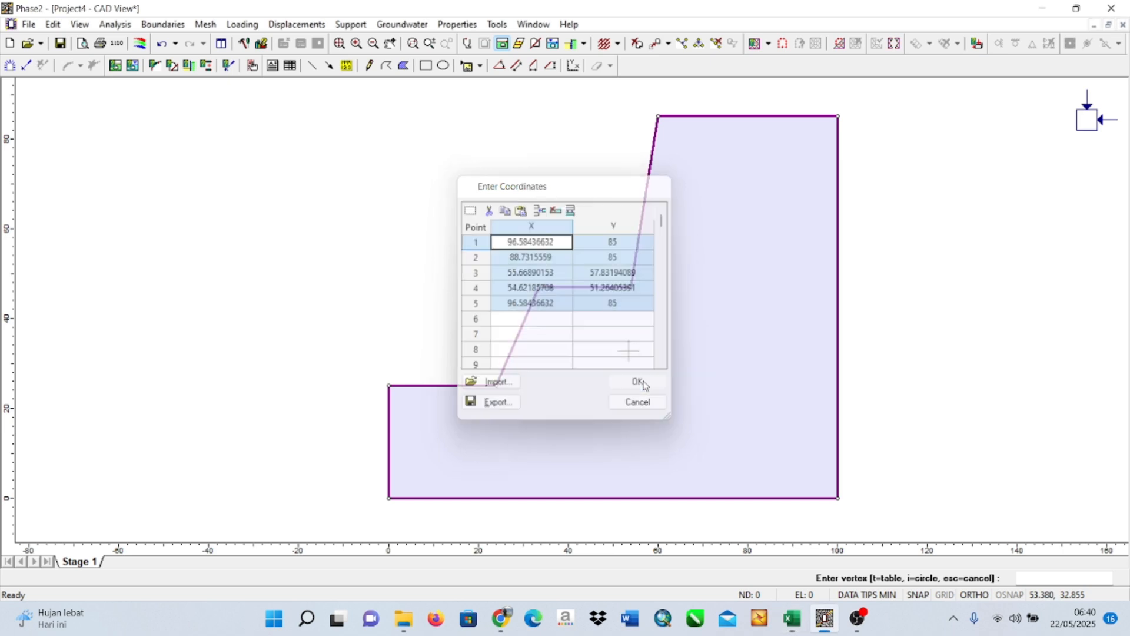
right_click(712, 239)
click(751, 245)
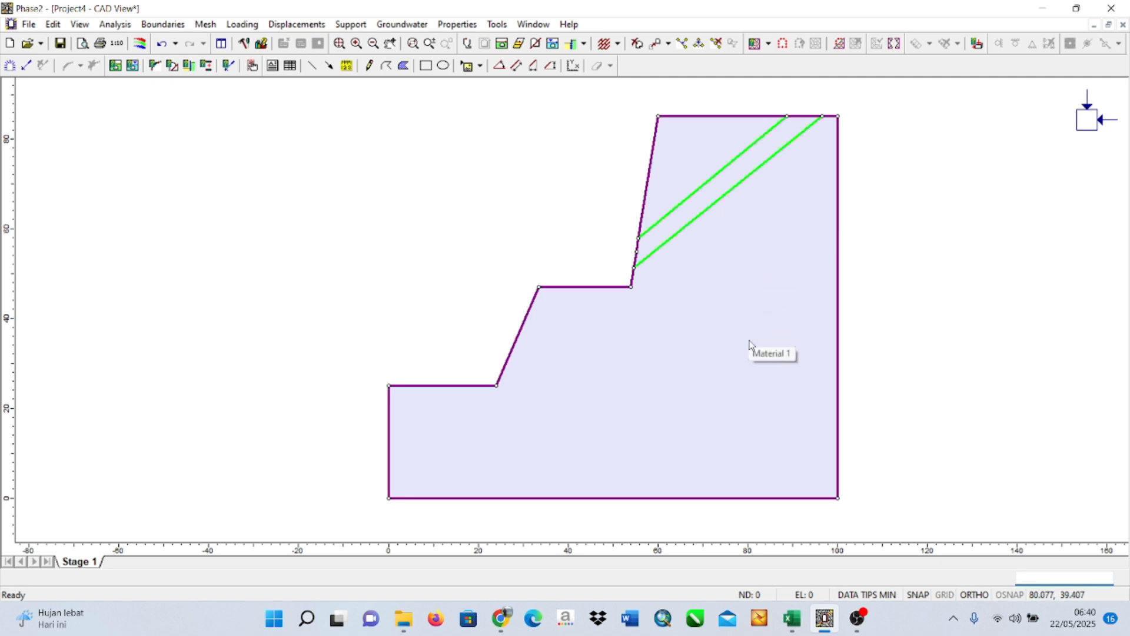
Assign Material 2 to the inclined strip between the two material boundary lines.
right_click(689, 202)
right_click(898, 185)
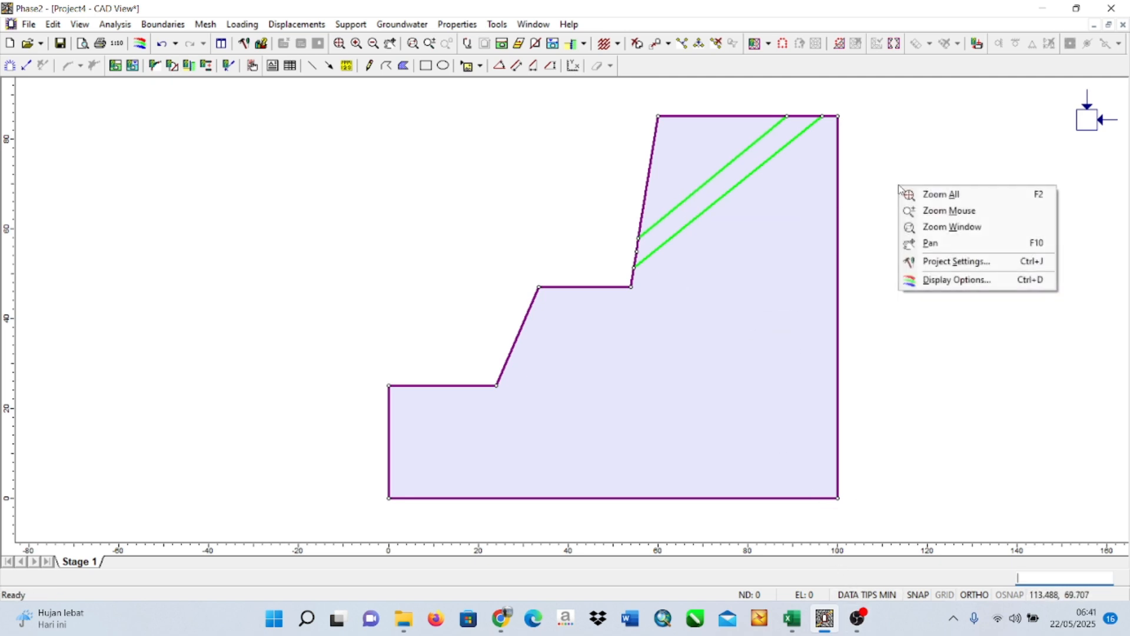
click(720, 183)
right_click(721, 187)
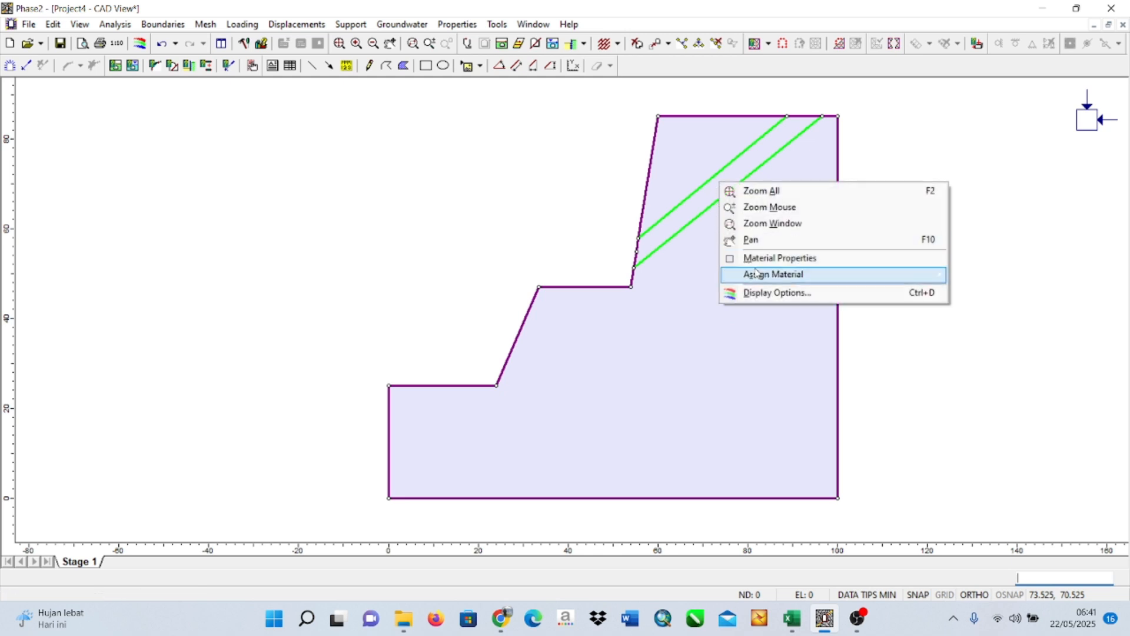
mouse_move(762, 277)
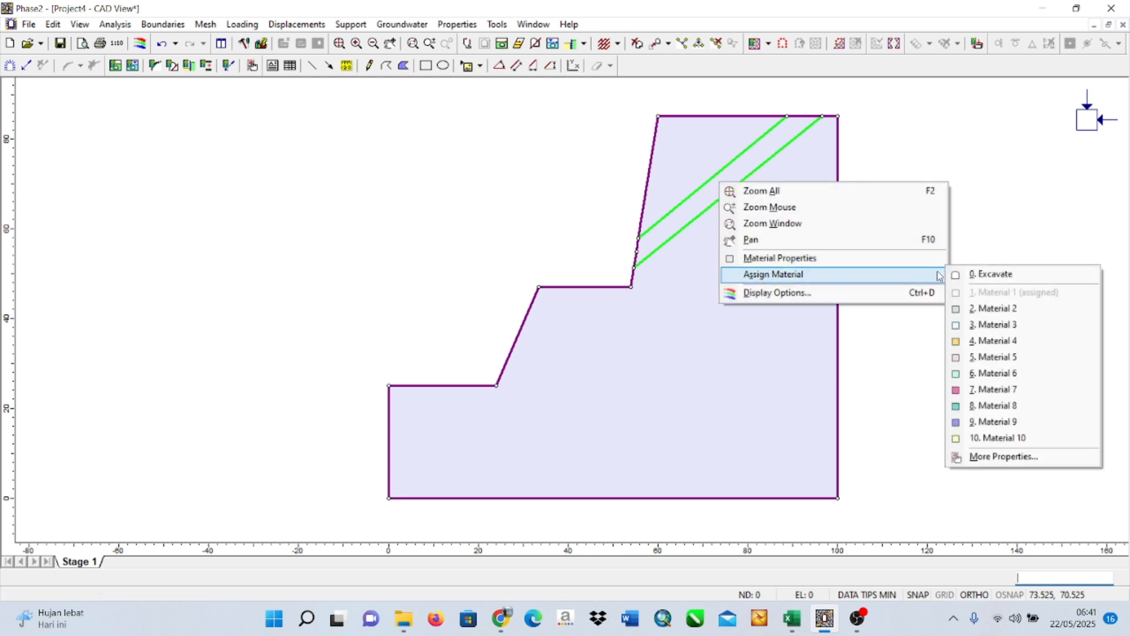
click(994, 308)
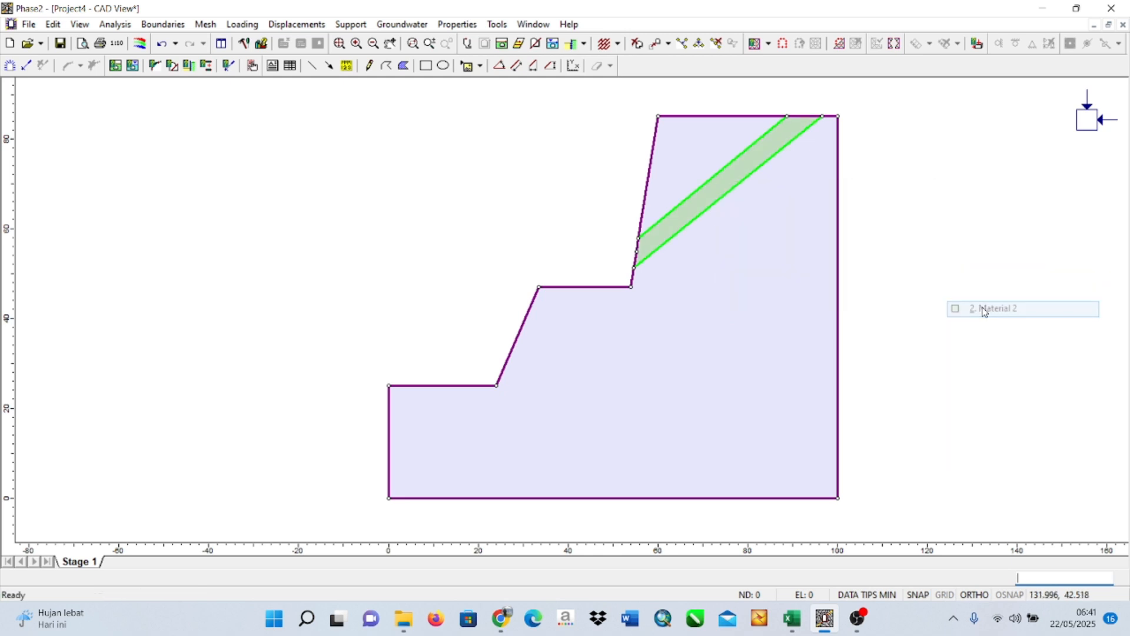
Open the properties of Material 1 and arrange the dialog beside the Material 1 table of the Excel workbook.
right_click(786, 228)
click(842, 301)
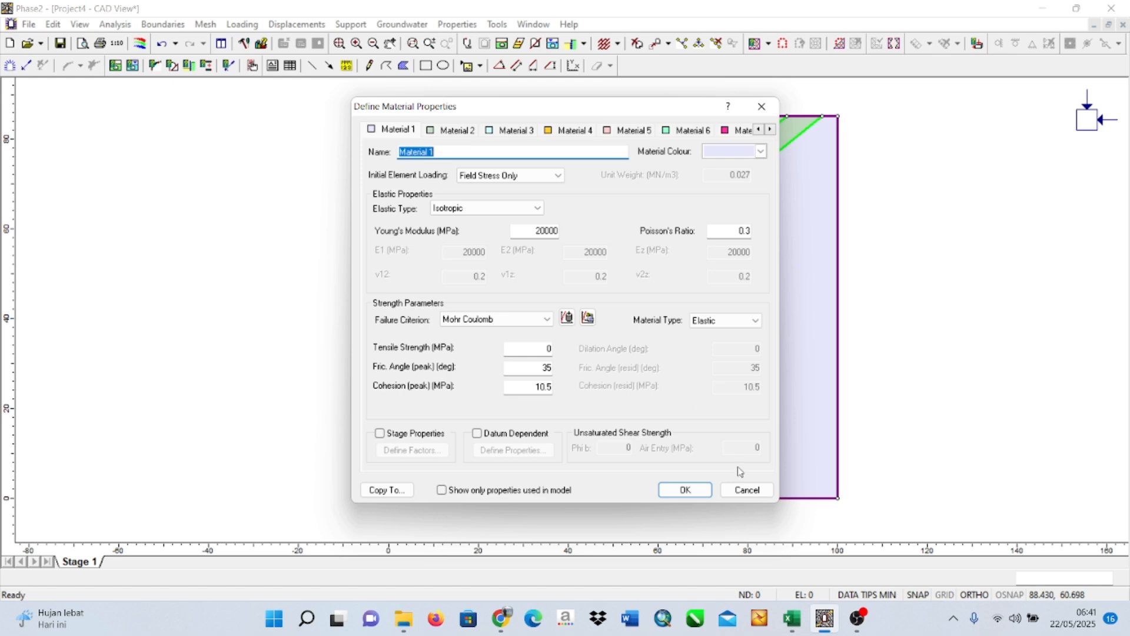
click(791, 618)
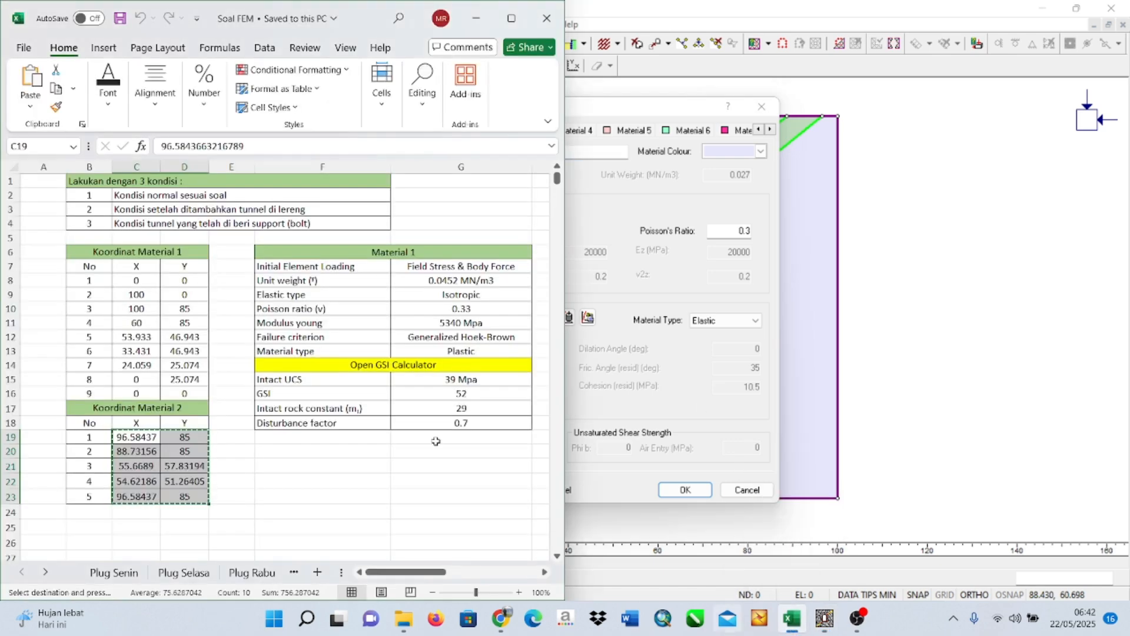
drag(438, 573, 476, 574)
click(674, 112)
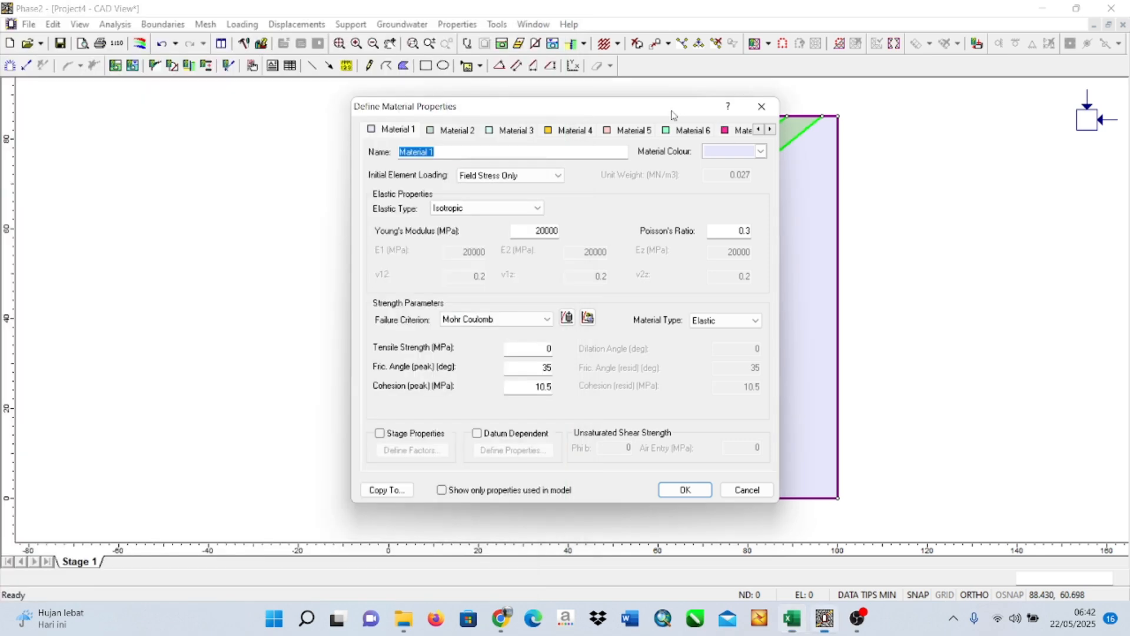
drag(674, 112, 913, 108)
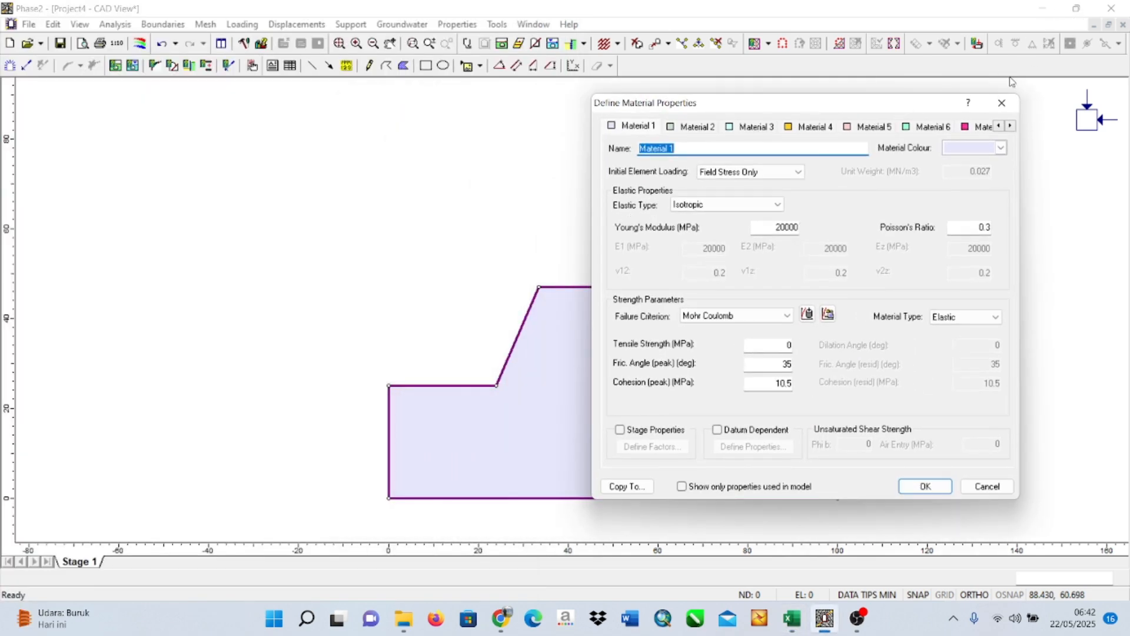
Consult the workbook's Material 1 table and set Material 1's initial element loading to Field Stress & Body Force.
mouse_move(803, 629)
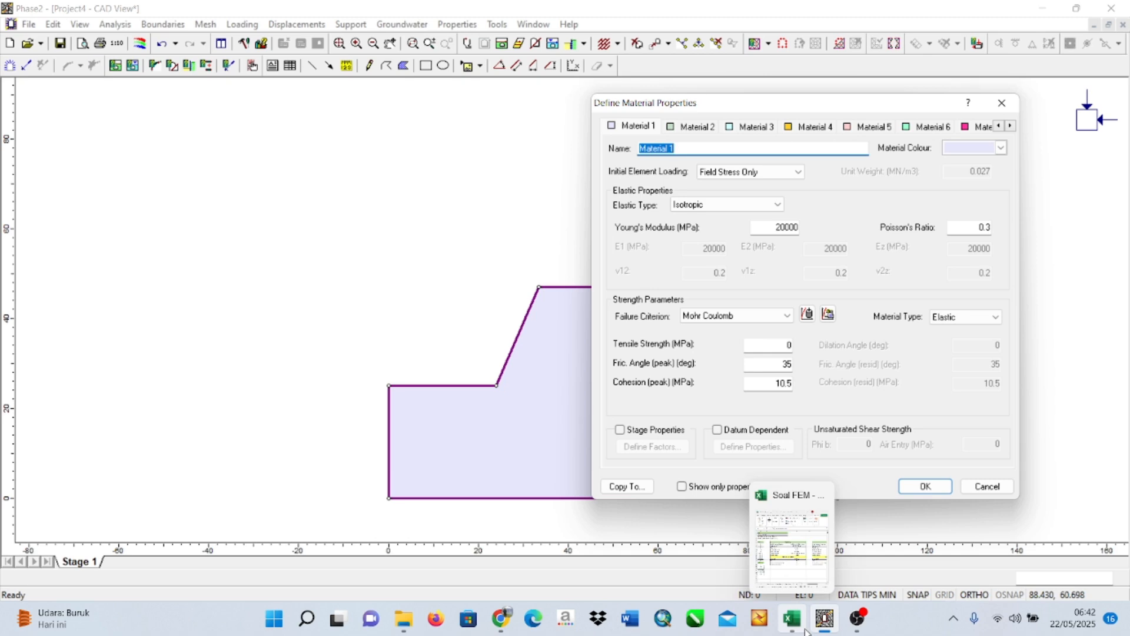
click(812, 537)
click(812, 537)
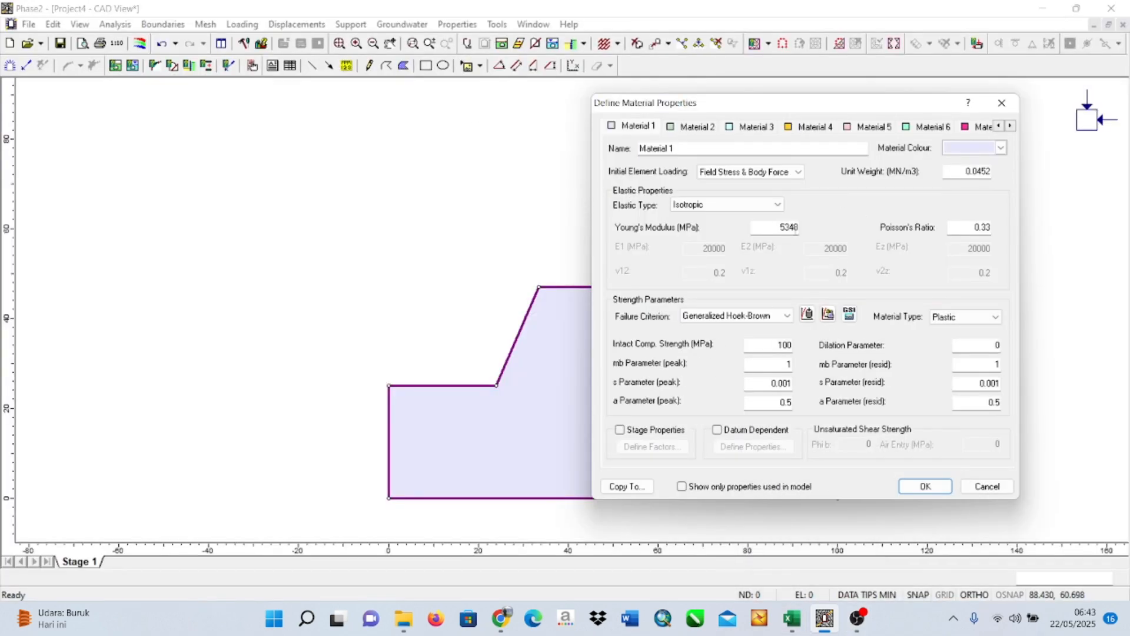
click(774, 174)
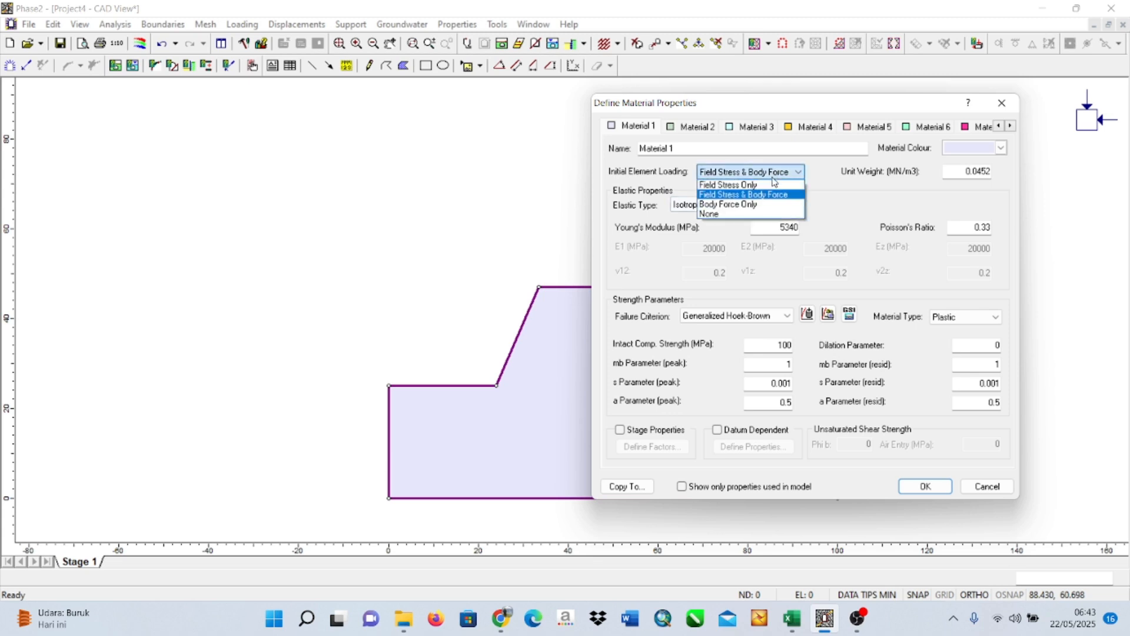
click(775, 196)
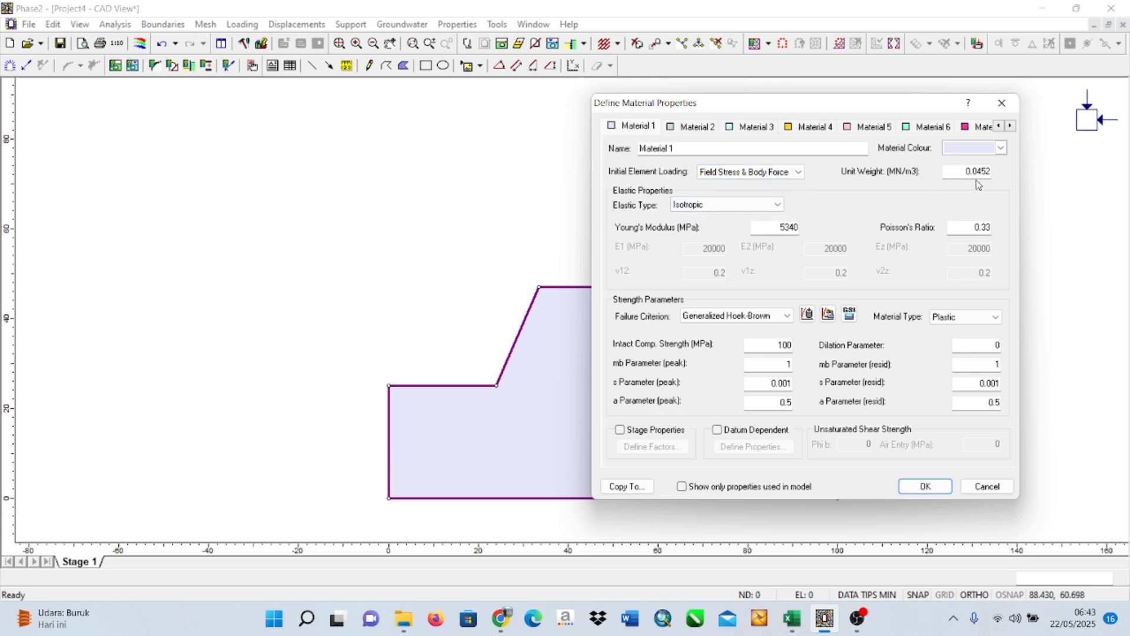
Open the GSI parameter calculator for Material 1 and set the intact UCS to 39 MPa as given in the workbook.
mouse_move(792, 618)
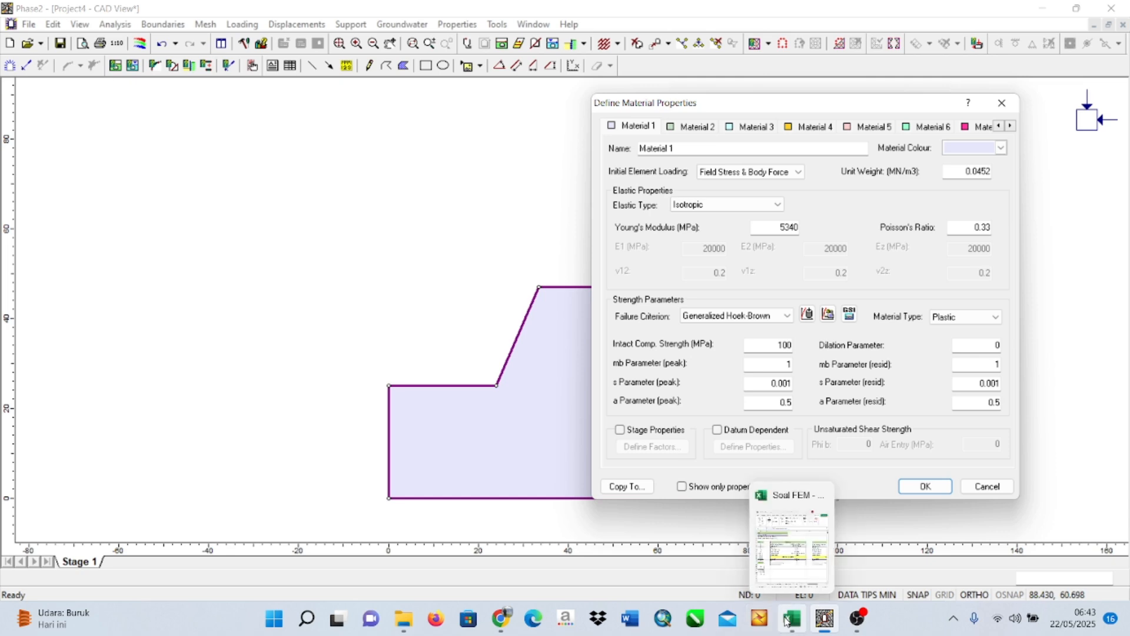
click(775, 551)
click(775, 550)
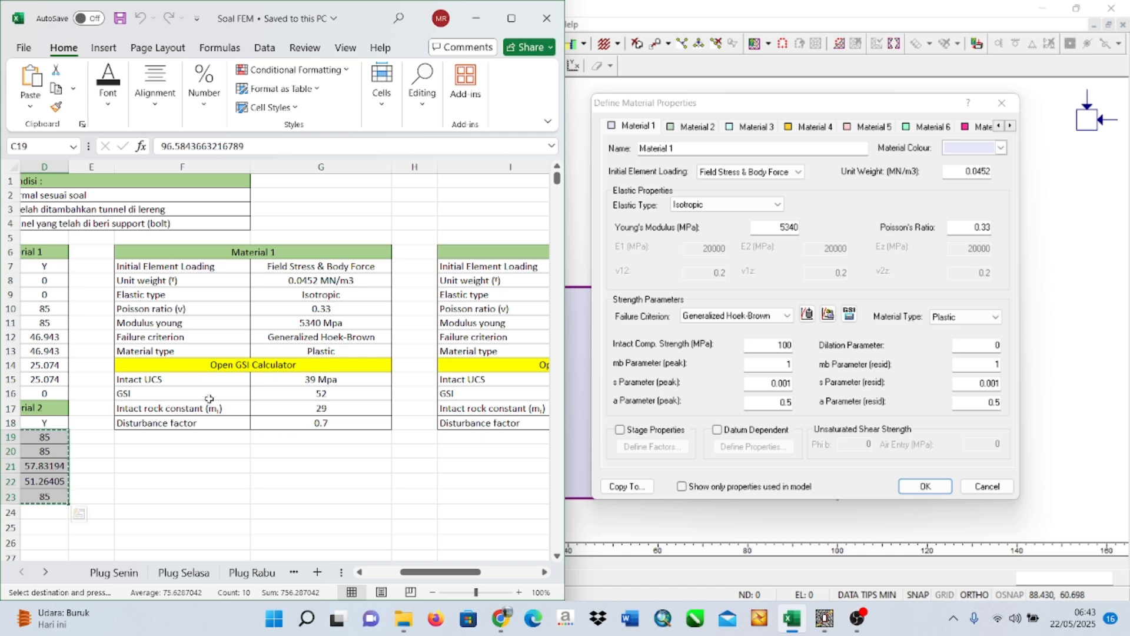
click(849, 313)
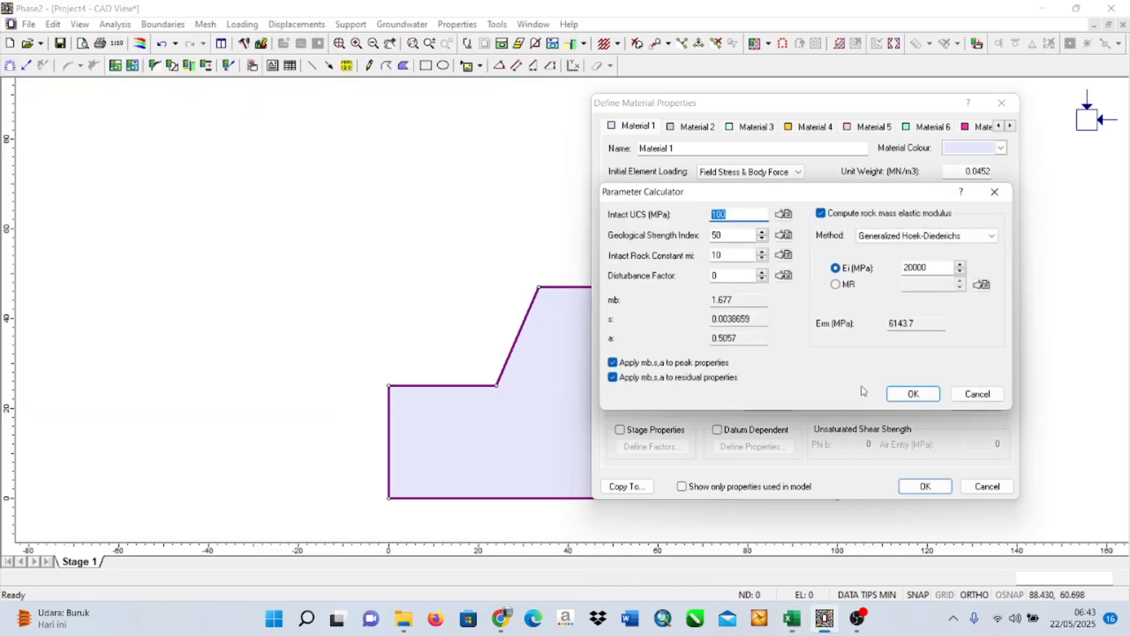
click(792, 618)
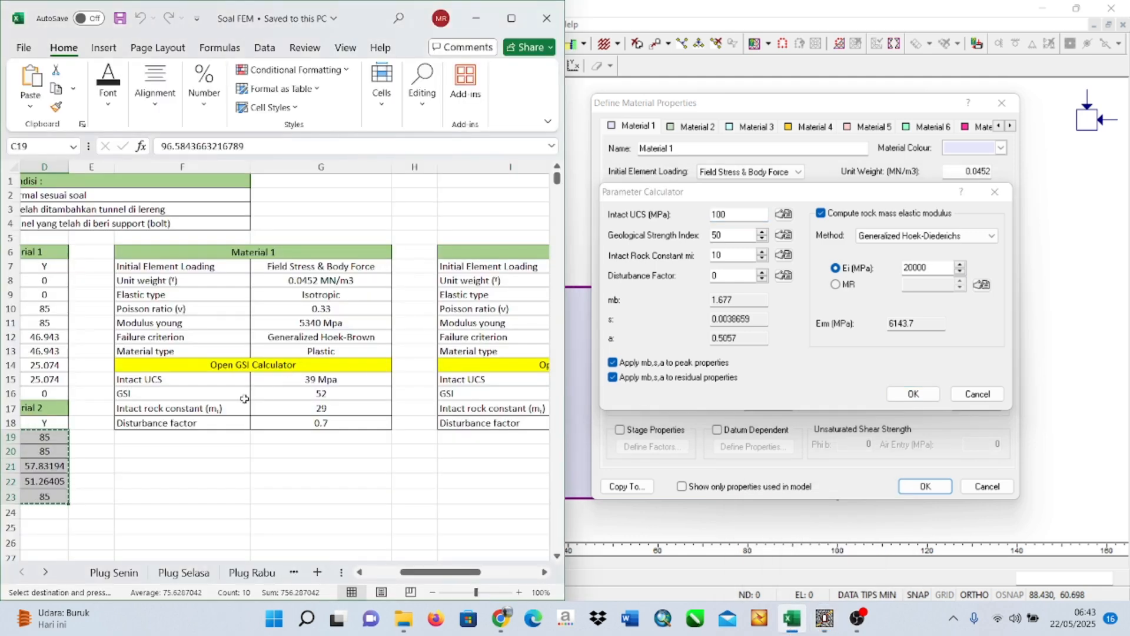
click(741, 212)
double_click(744, 215)
text(39)
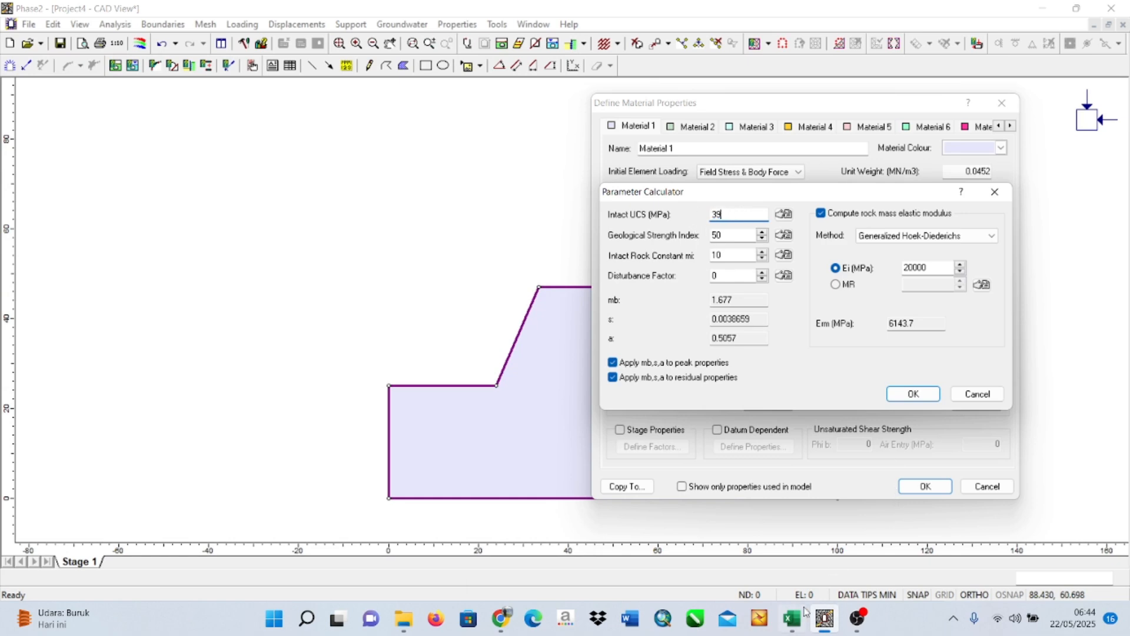
Look up the GSI in the workbook and set Material 1's Geological Strength Index to 52.
click(802, 615)
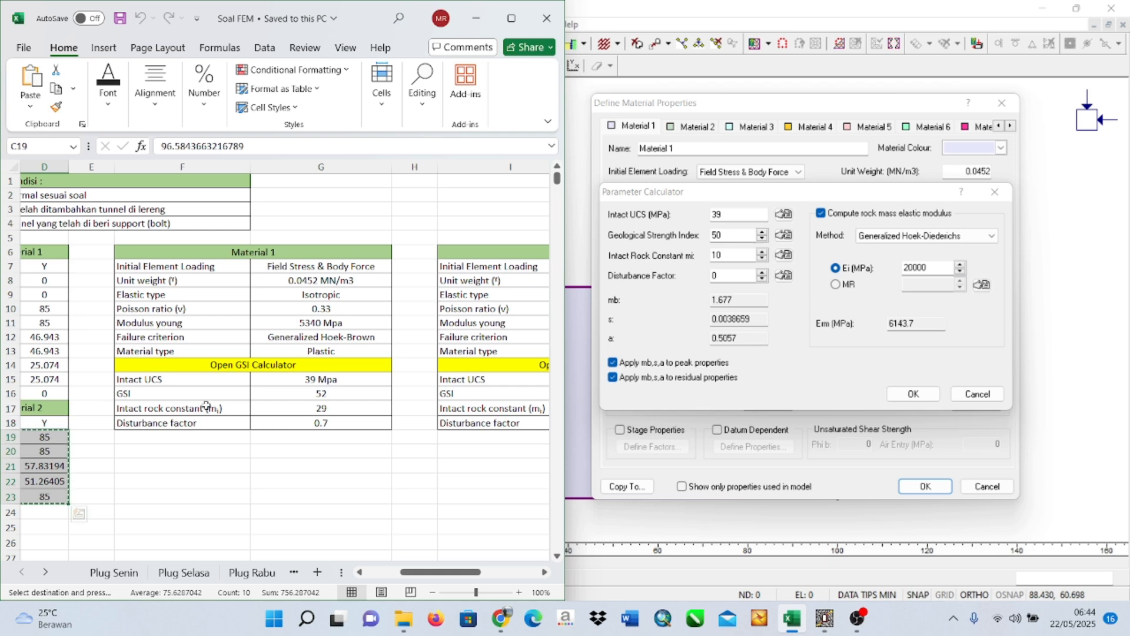
click(729, 233)
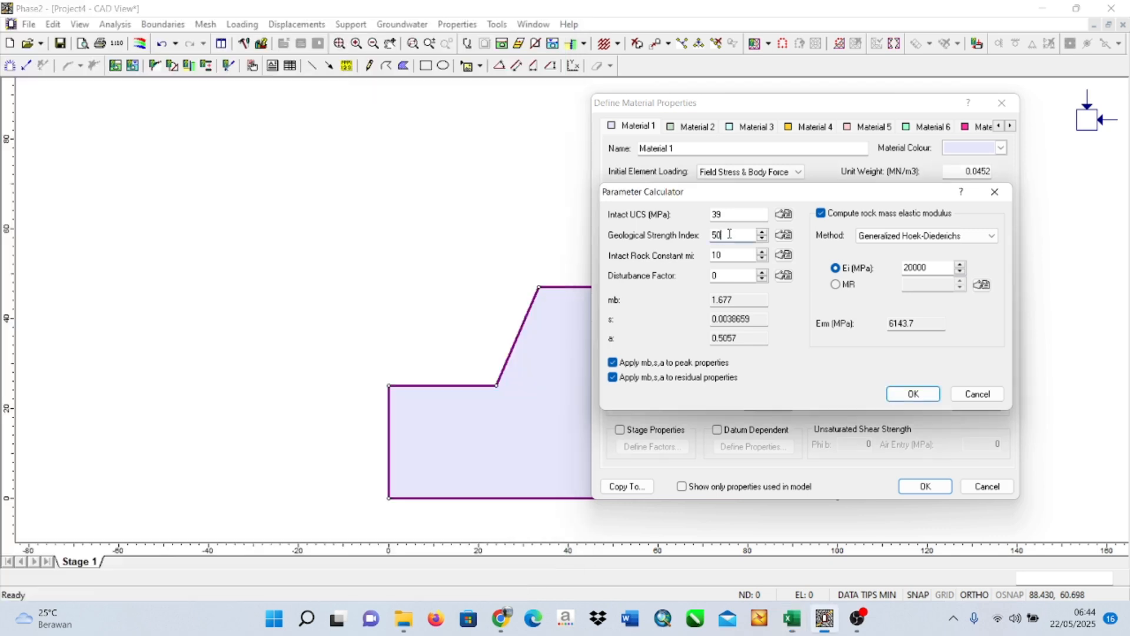
double_click(729, 233)
text(52)
mouse_move(792, 620)
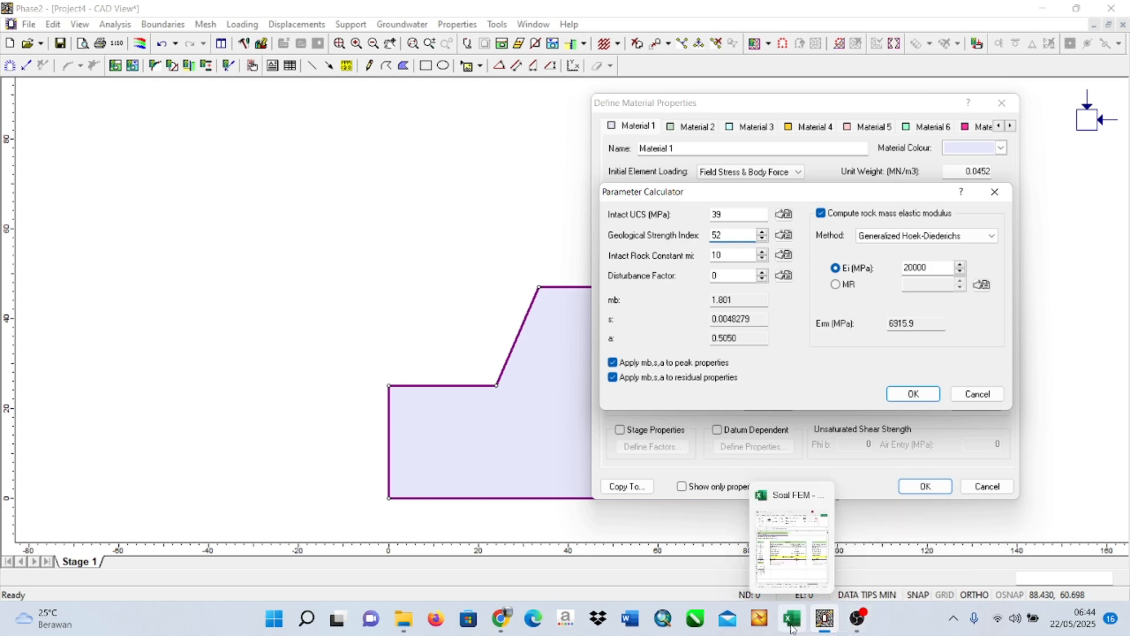
Check the workbook and set Material 1's intact rock constant mi to 29 and disturbance factor to 0.7, then apply the calculated parameters.
click(784, 538)
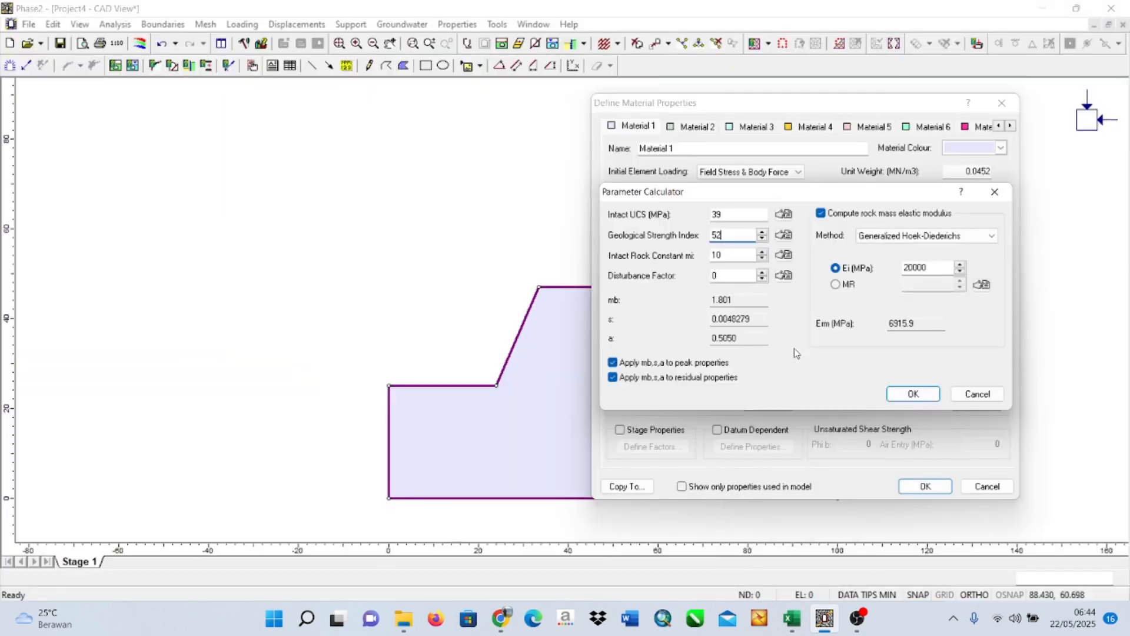
key(Tab)
text(29)
mouse_move(792, 618)
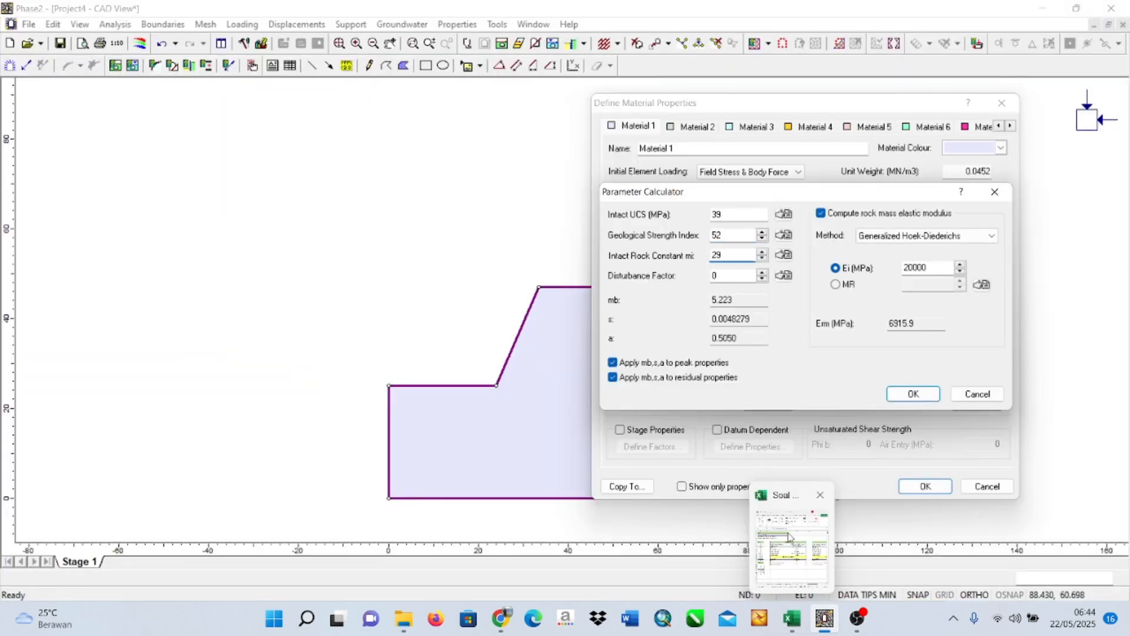
mouse_move(789, 536)
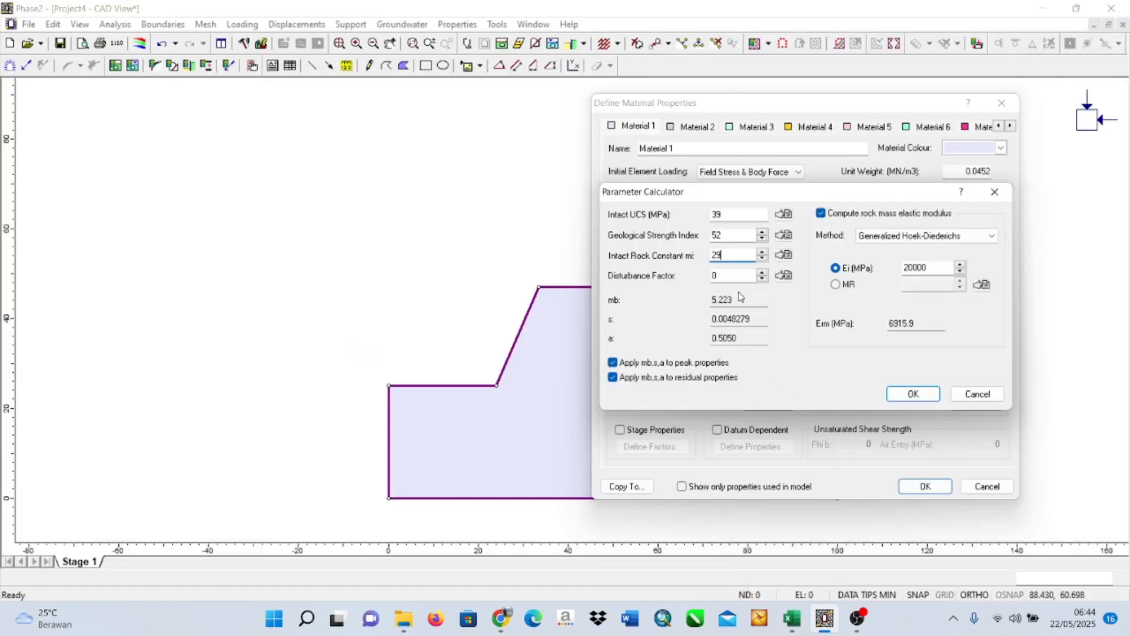
click(732, 277)
text(.7)
click(900, 399)
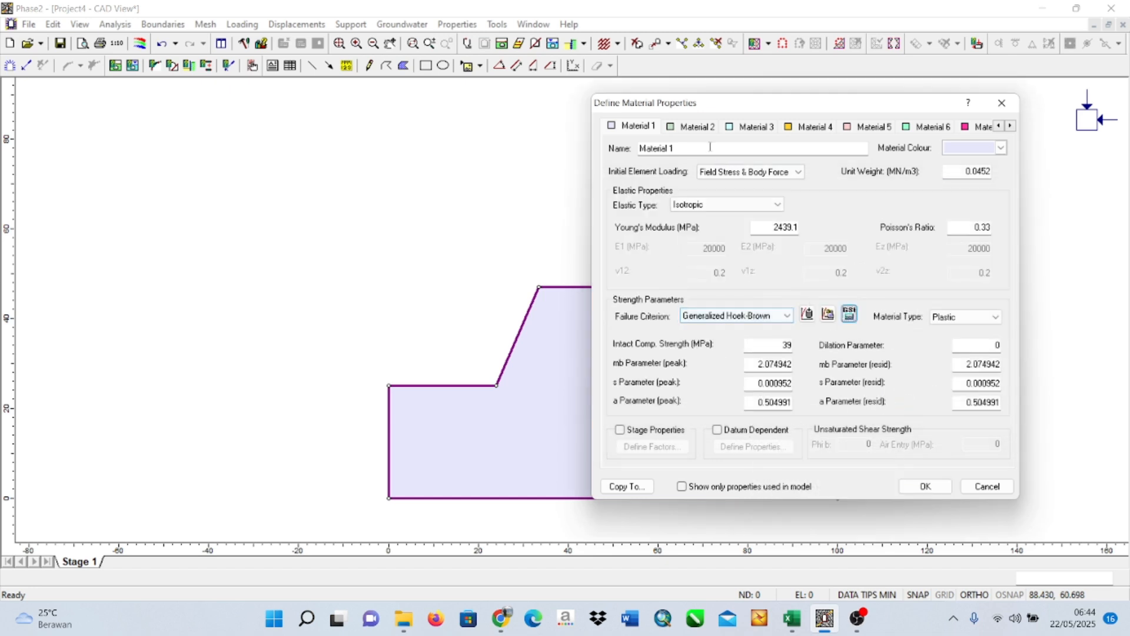
Switch to Material 2's properties and bring the Material 2 table of the Excel workbook into view.
click(696, 128)
click(650, 127)
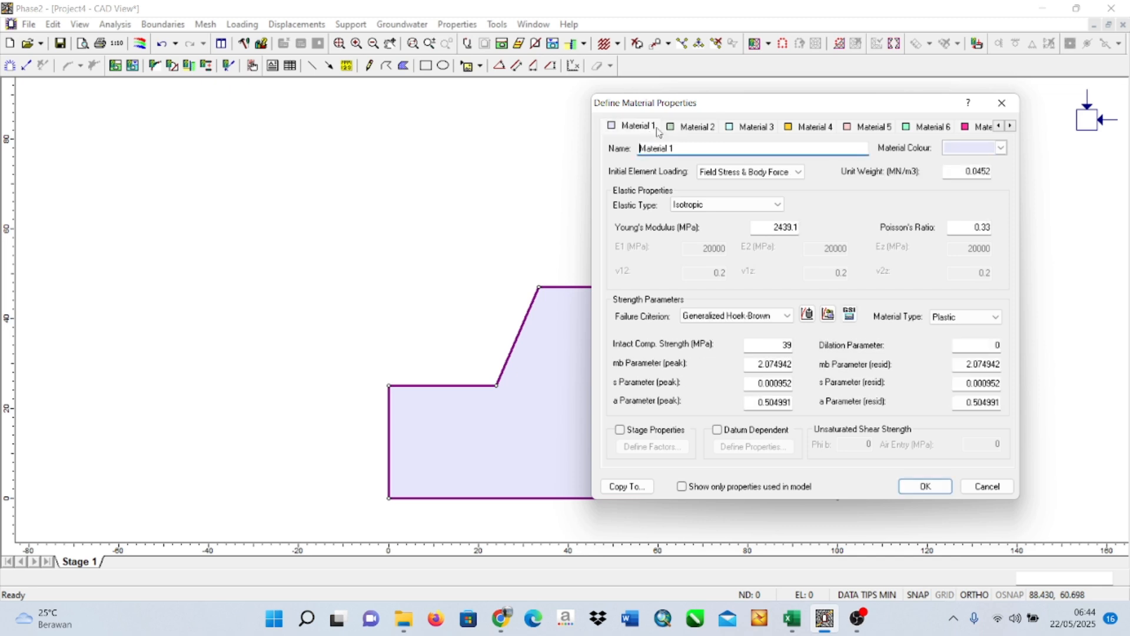
click(683, 127)
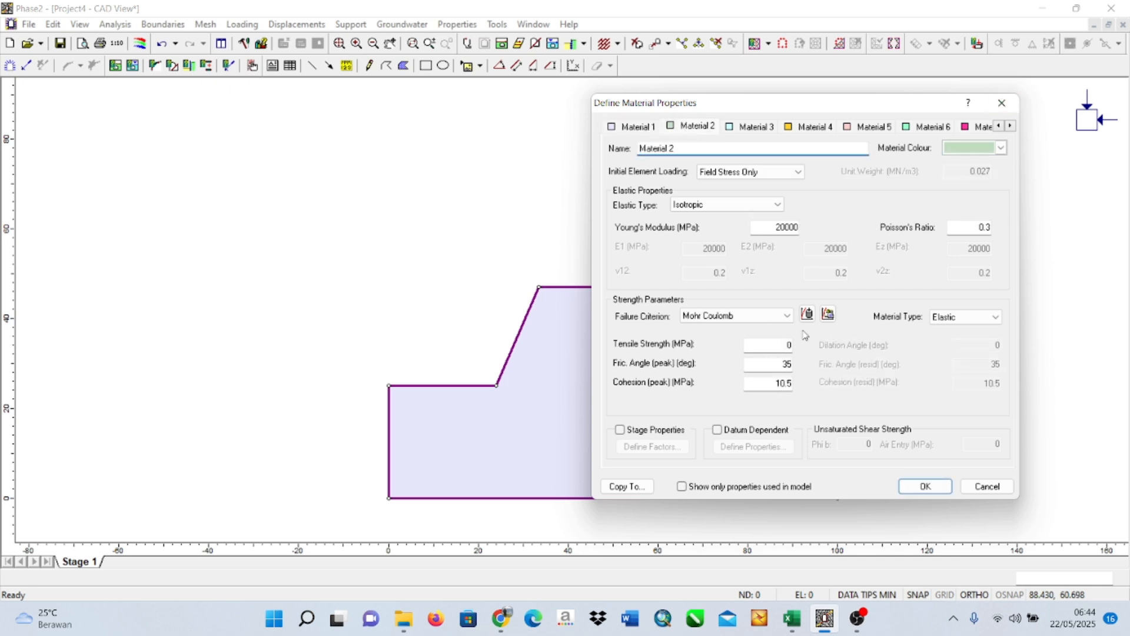
mouse_move(792, 618)
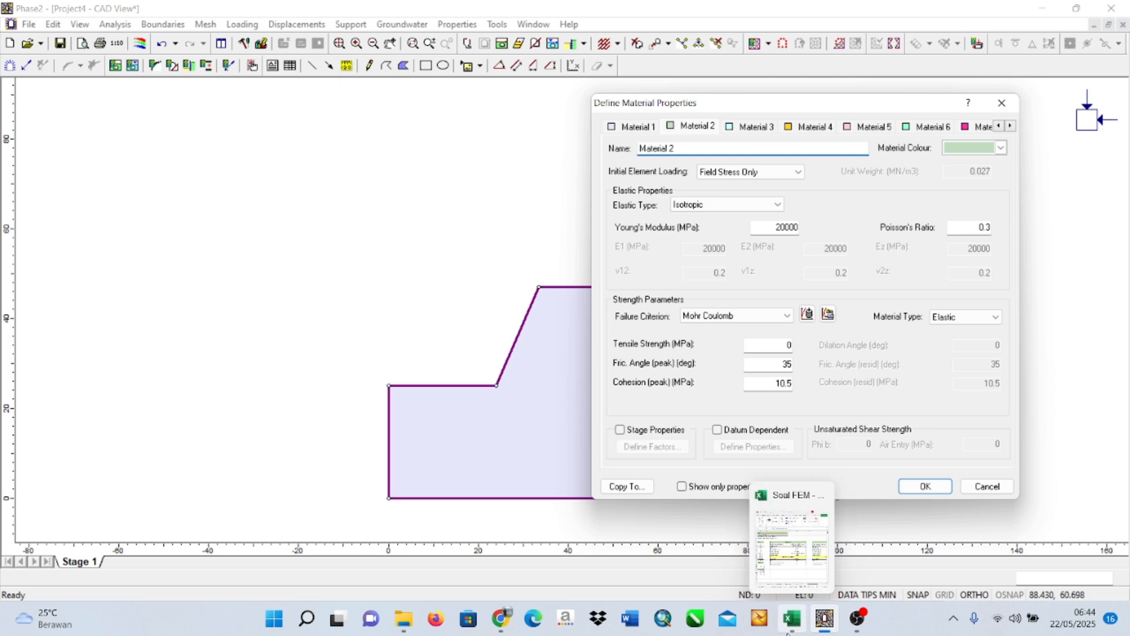
click(786, 559)
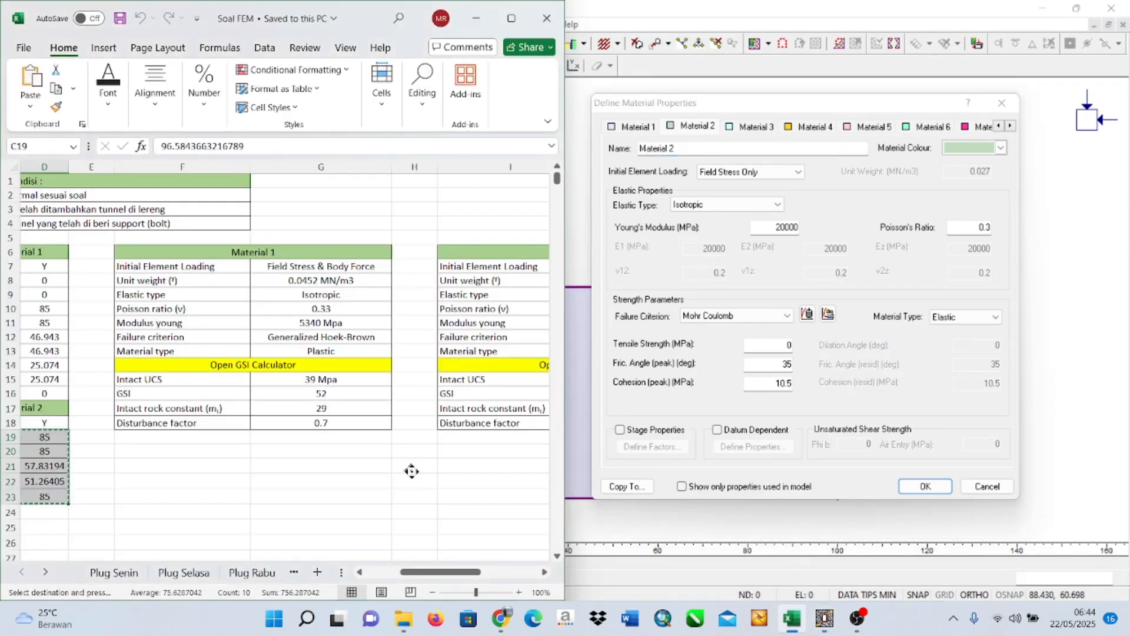
scroll(404, 462, left, 3)
scroll(345, 469, right, 20)
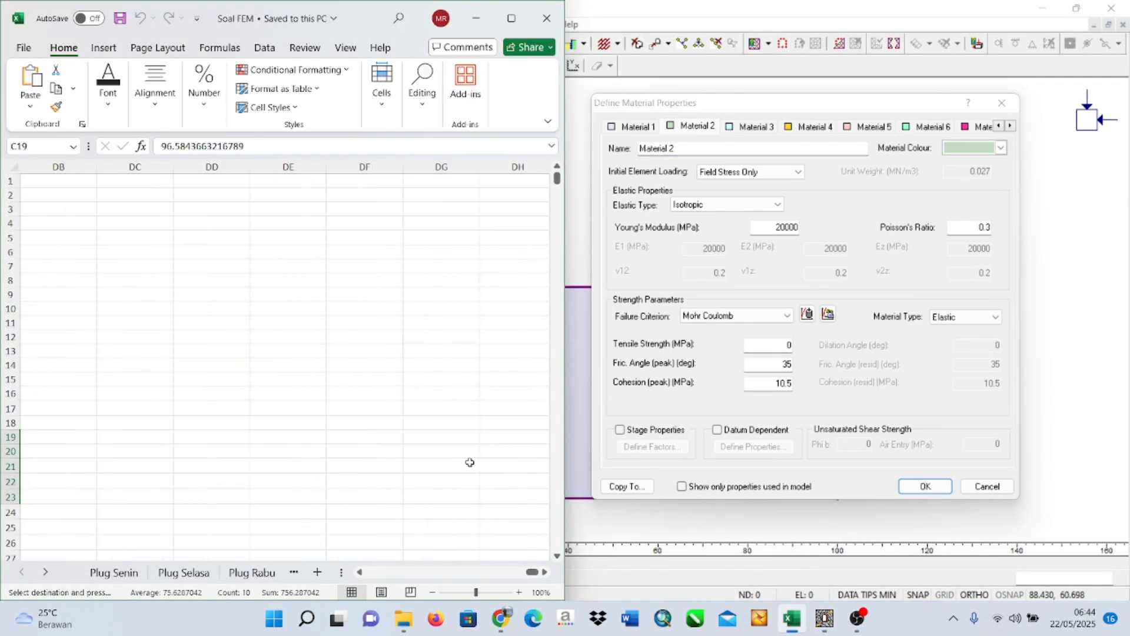
drag(533, 584, 390, 582)
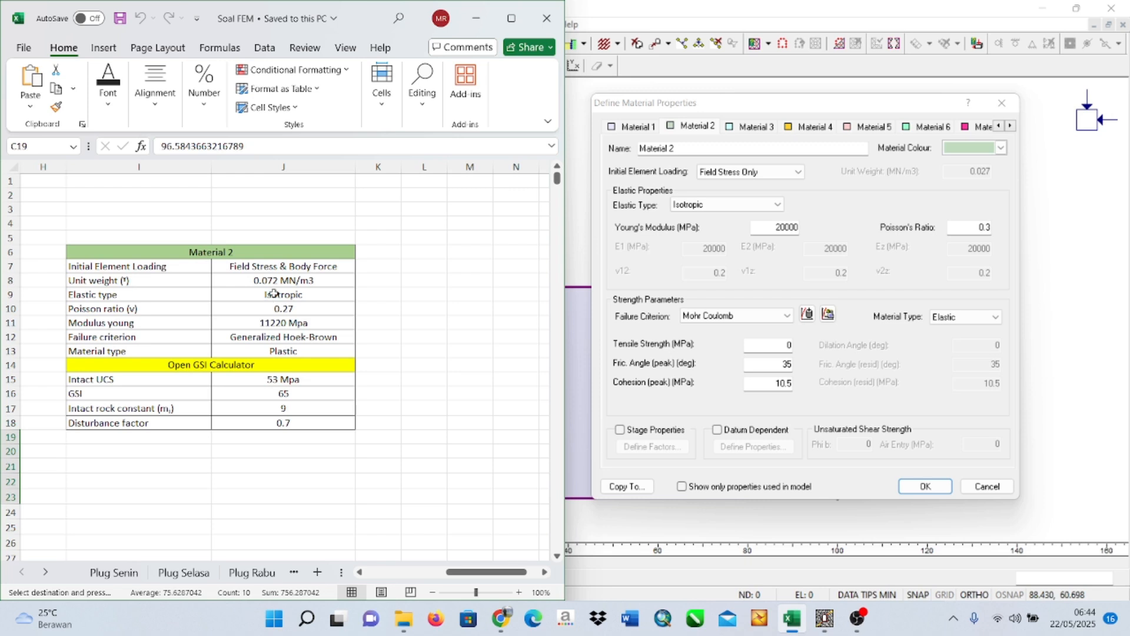
Set Material 2's initial element loading to Field Stress & Body Force and its unit weight to 0.072 MN/m3 per the workbook.
click(771, 171)
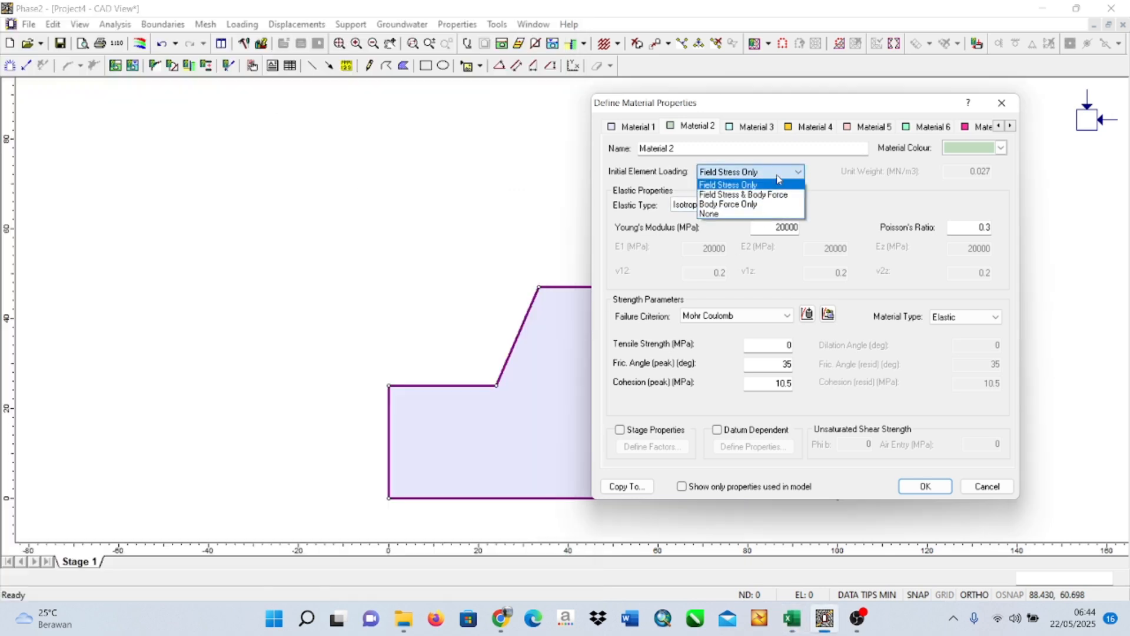
click(765, 192)
click(989, 176)
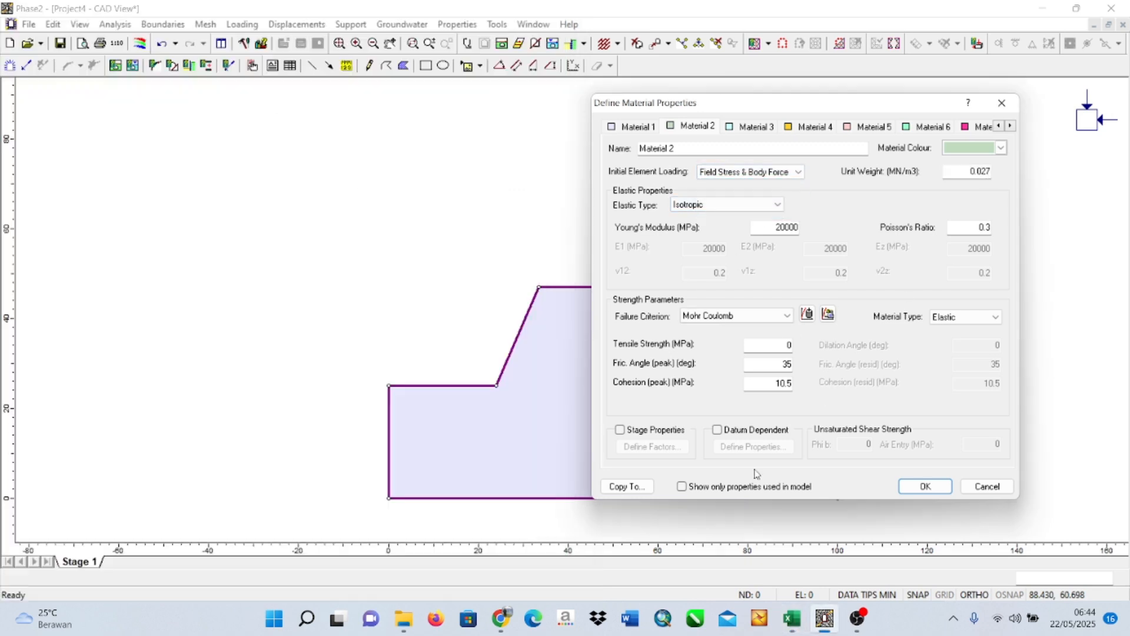
mouse_move(792, 618)
click(785, 564)
click(988, 171)
key(BackSpace)
key(BackSpace)
text(72)
Set Material 2's Poisson's ratio to 0.27 and Young's modulus to 11220 MPa from the workbook values.
mouse_move(792, 618)
mouse_move(787, 570)
click(989, 230)
mouse_move(808, 623)
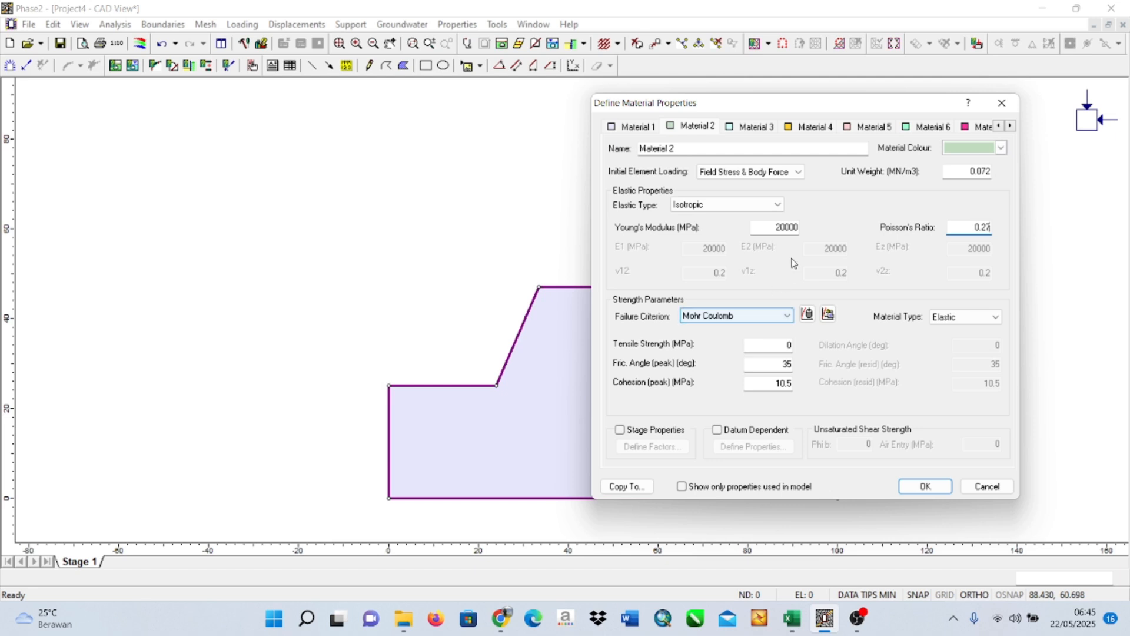
click(793, 230)
double_click(793, 230)
text(11220)
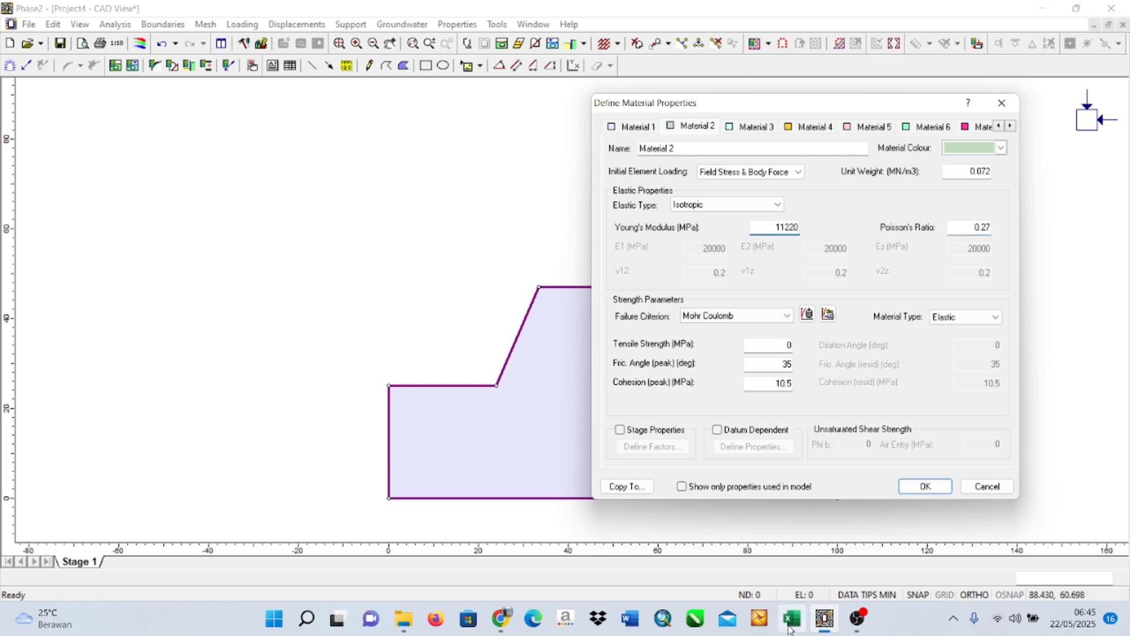
Consult the workbook and set Material 2's failure criterion to Generalized Hoek-Brown and its material type to Plastic.
mouse_move(791, 618)
mouse_move(778, 564)
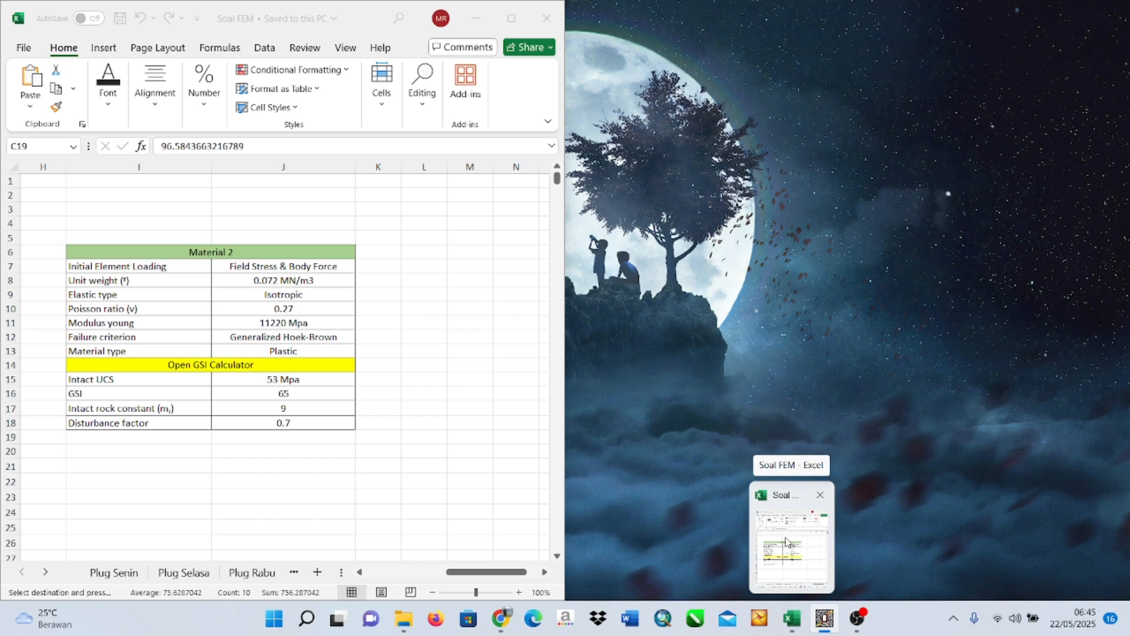
click(786, 541)
click(777, 316)
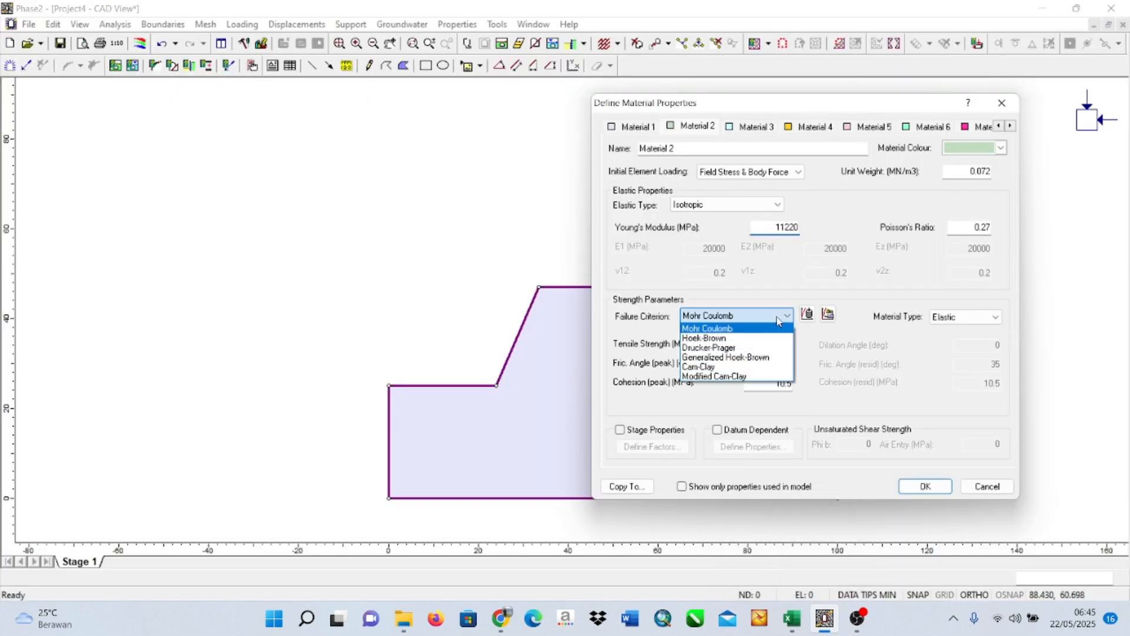
click(768, 358)
click(966, 317)
click(969, 338)
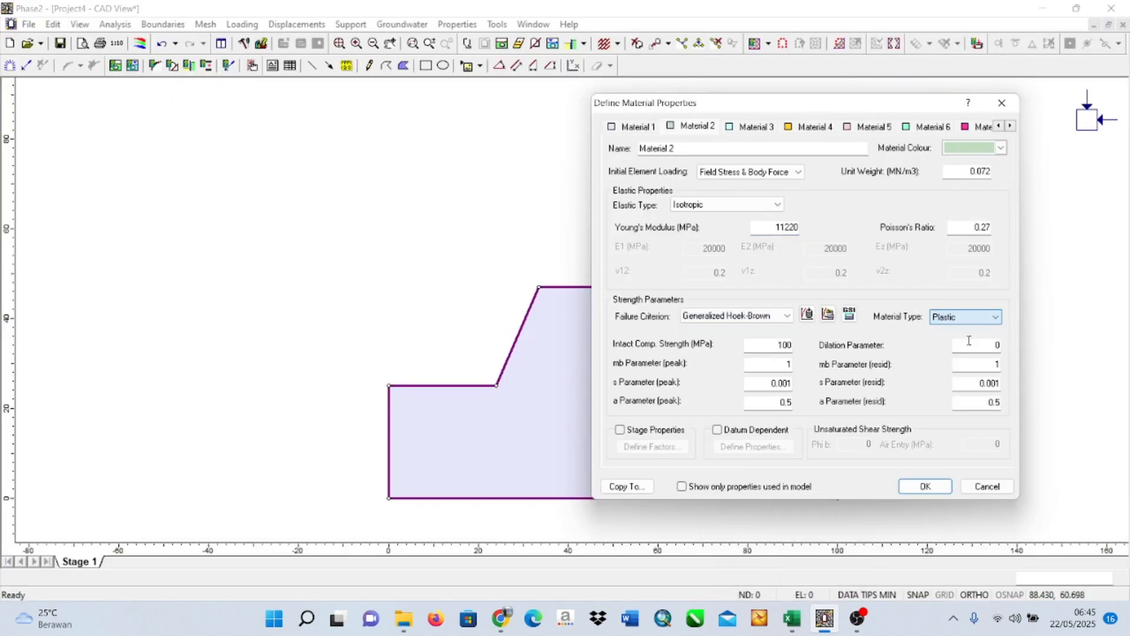
Open the GSI parameter calculator for Material 2 and set the intact UCS to 53 MPa and the Geological Strength Index to 65.
click(850, 314)
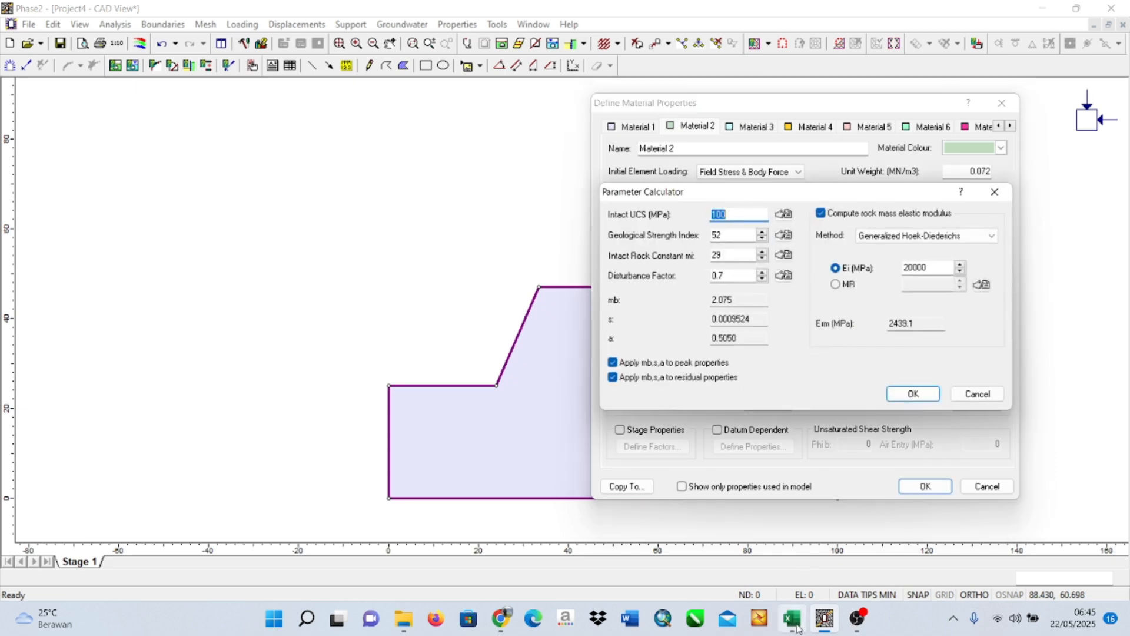
mouse_move(797, 629)
click(786, 554)
text(53)
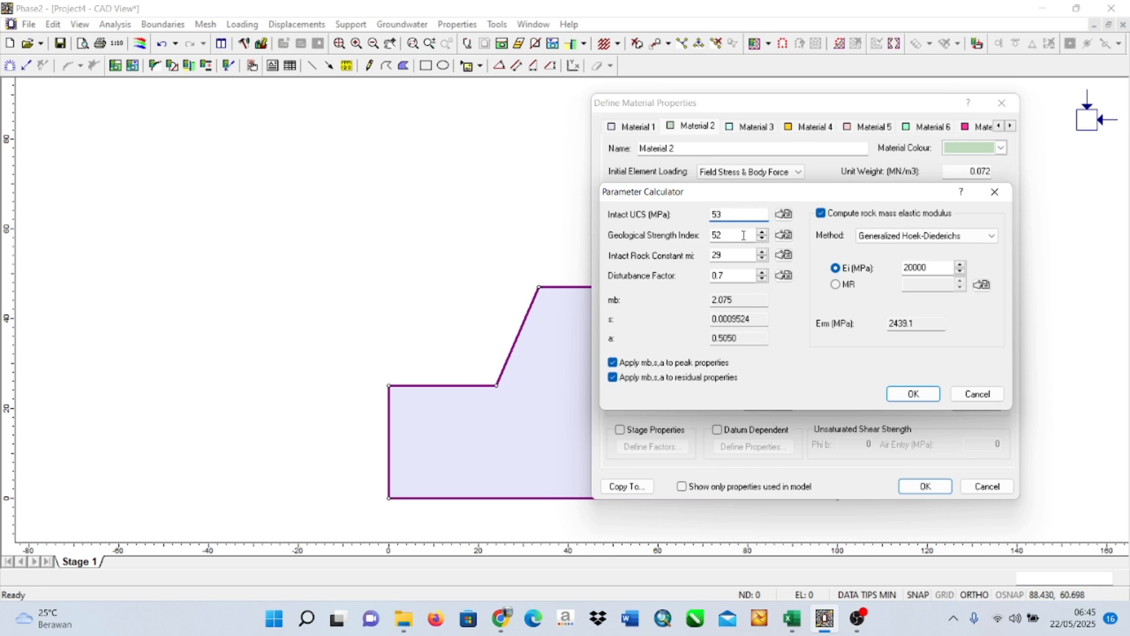
click(744, 235)
text(6)
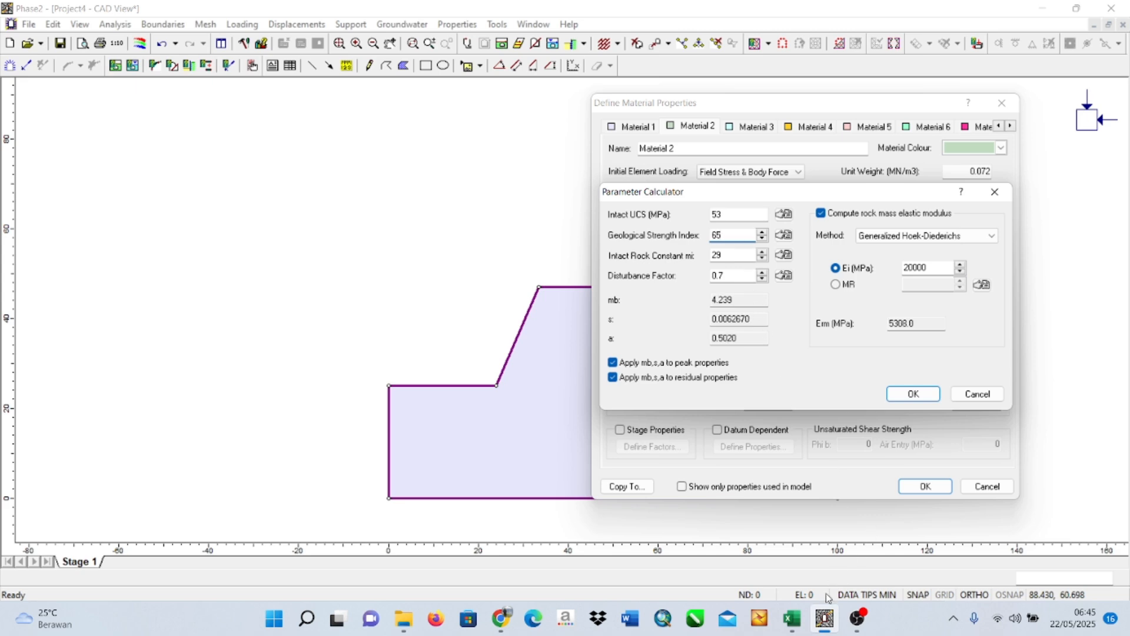
Set Material 2's intact rock constant mi to 9, apply the calculated parameters and confirm the material definitions.
mouse_move(791, 618)
mouse_move(801, 547)
double_click(733, 255)
text(9)
click(733, 277)
click(914, 394)
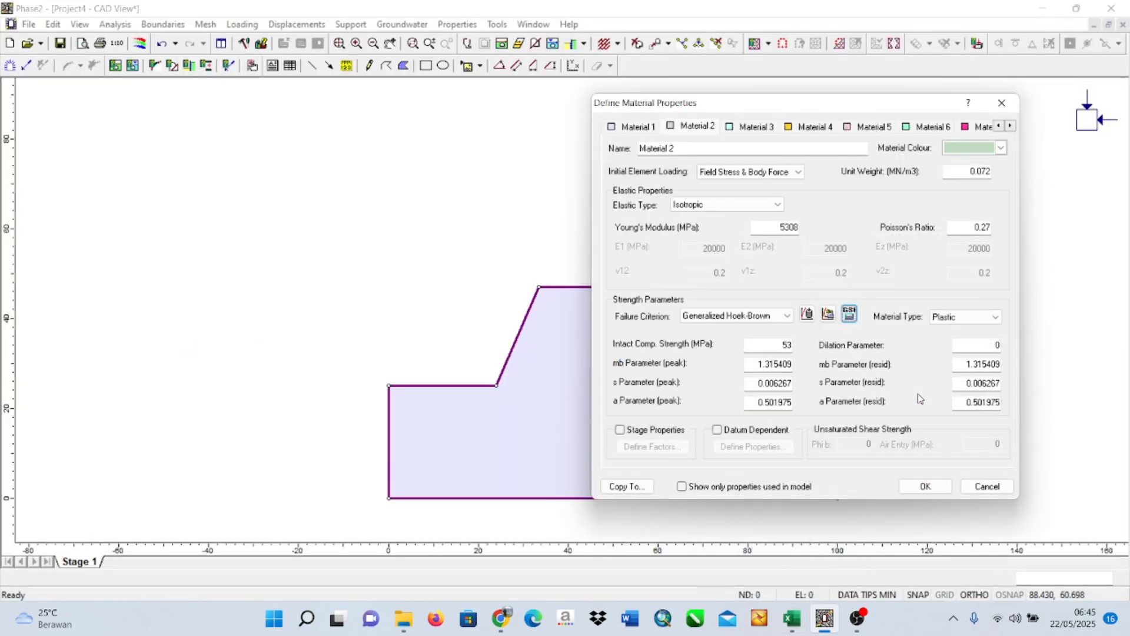
click(926, 486)
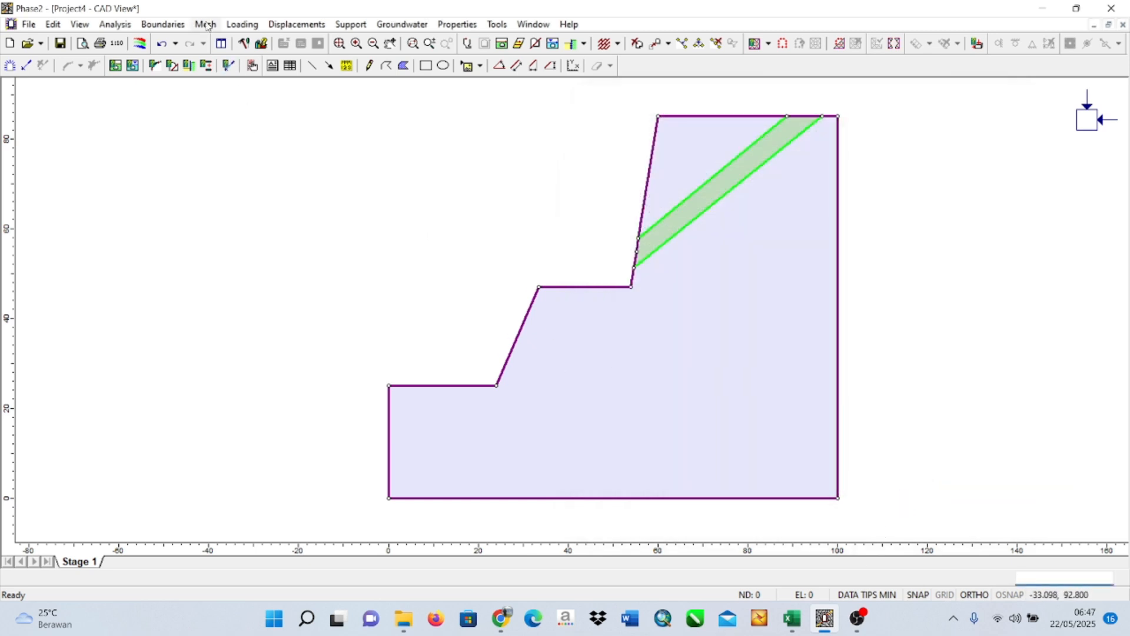
Configure the mesh setup with a Uniform mesh type and 6 Noded Triangles as the element type.
click(206, 25)
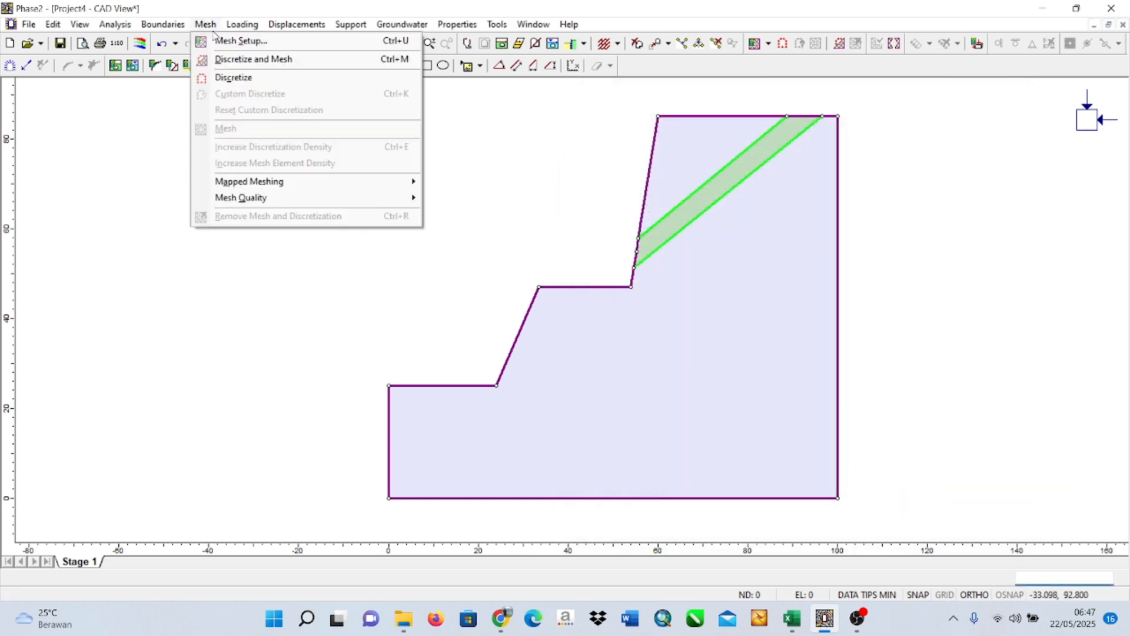
click(227, 41)
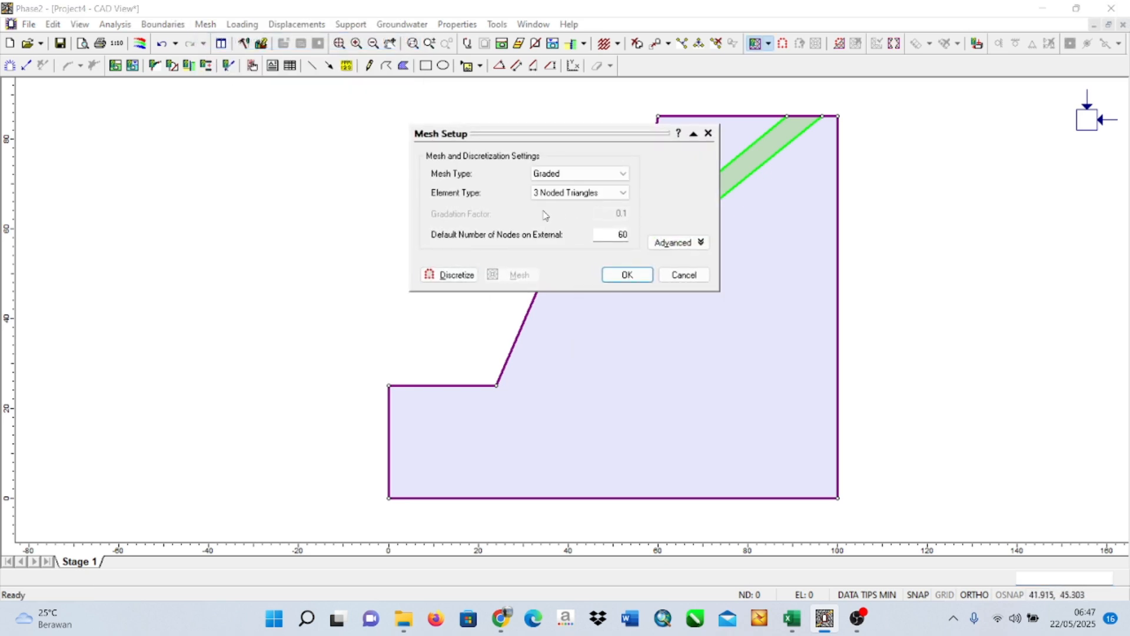
click(621, 175)
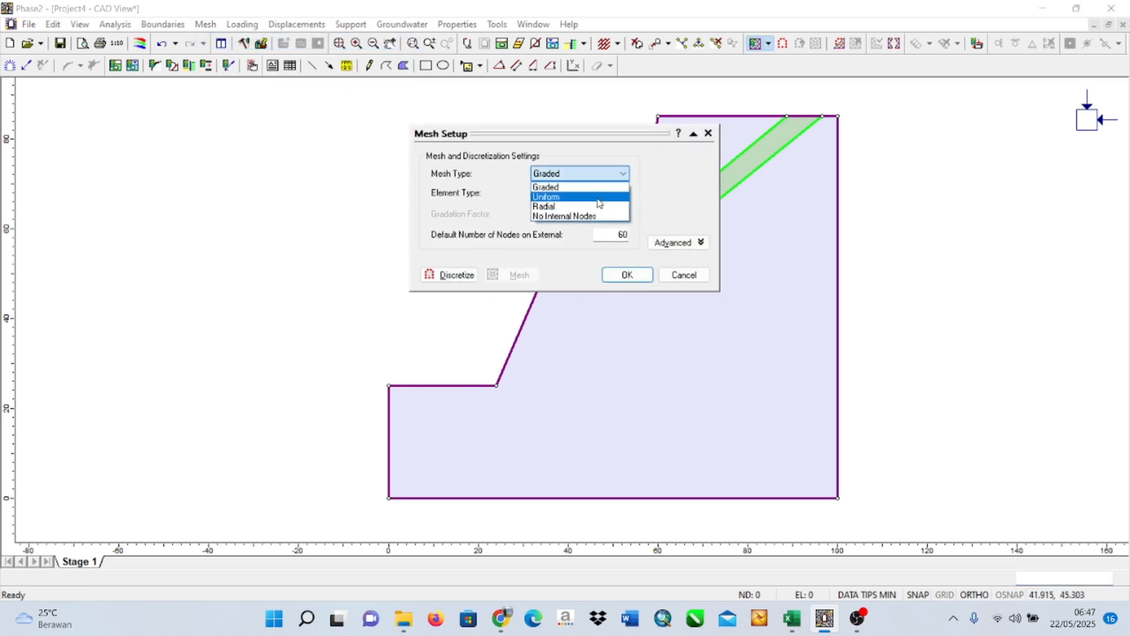
click(598, 200)
click(613, 193)
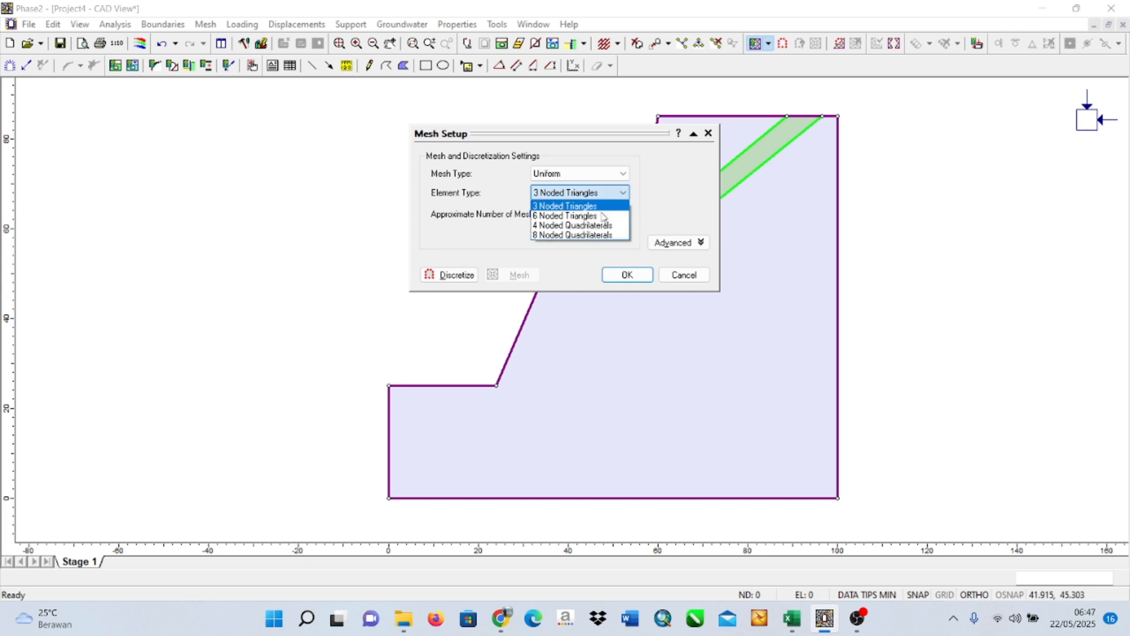
click(596, 216)
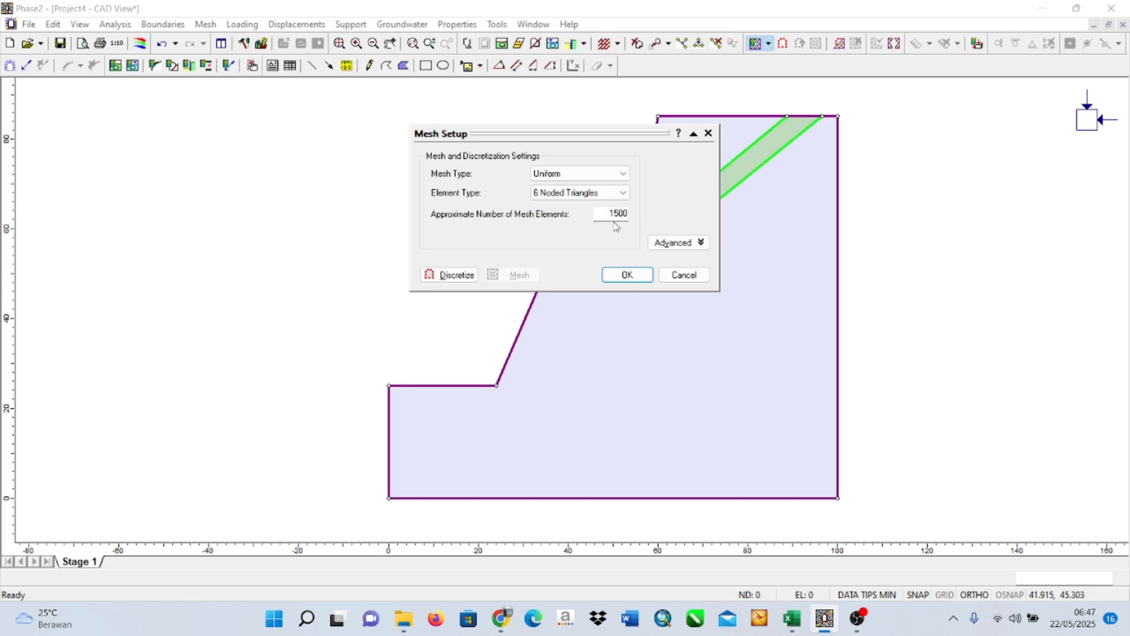
click(627, 275)
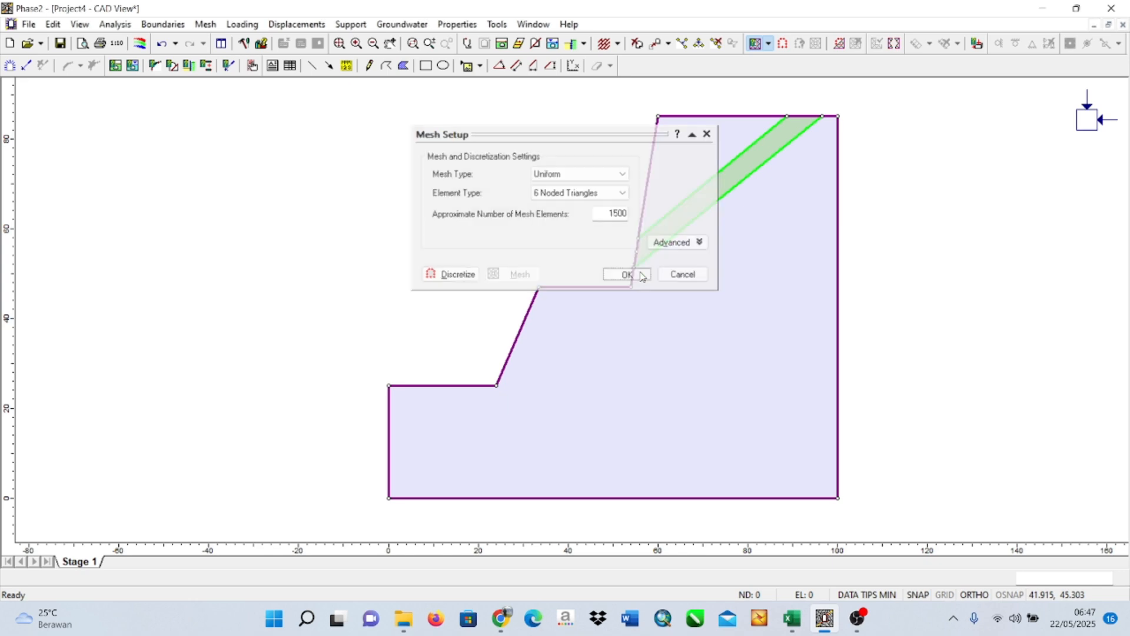
click(857, 619)
click(1112, 459)
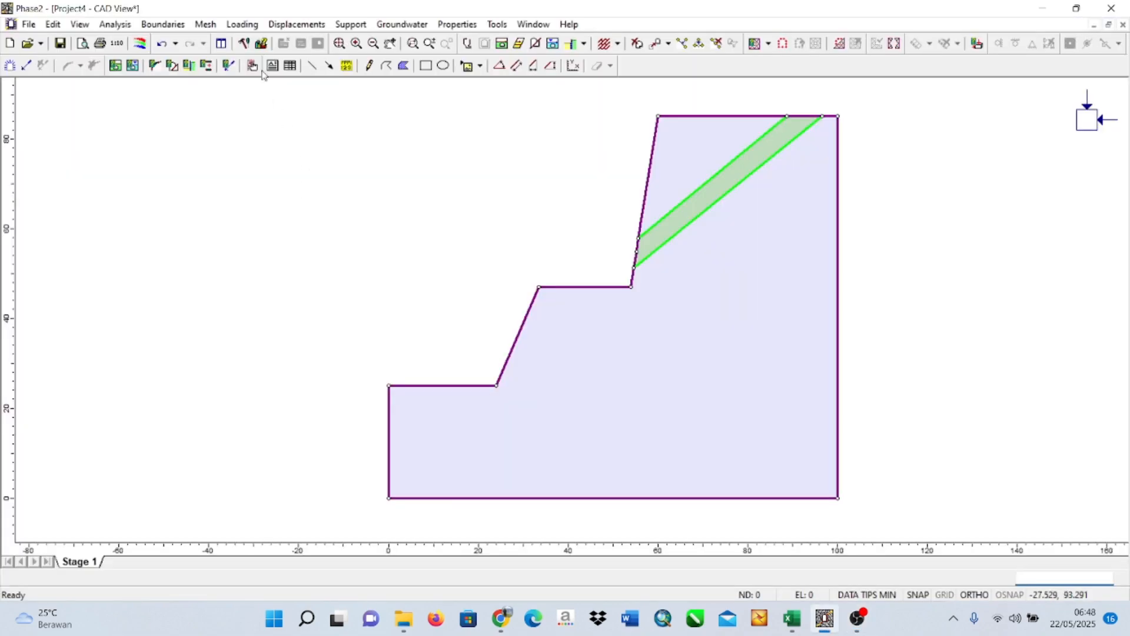
Set the field stress type to Gravity using the actual ground surface and confirm the field stress properties.
click(242, 24)
click(264, 40)
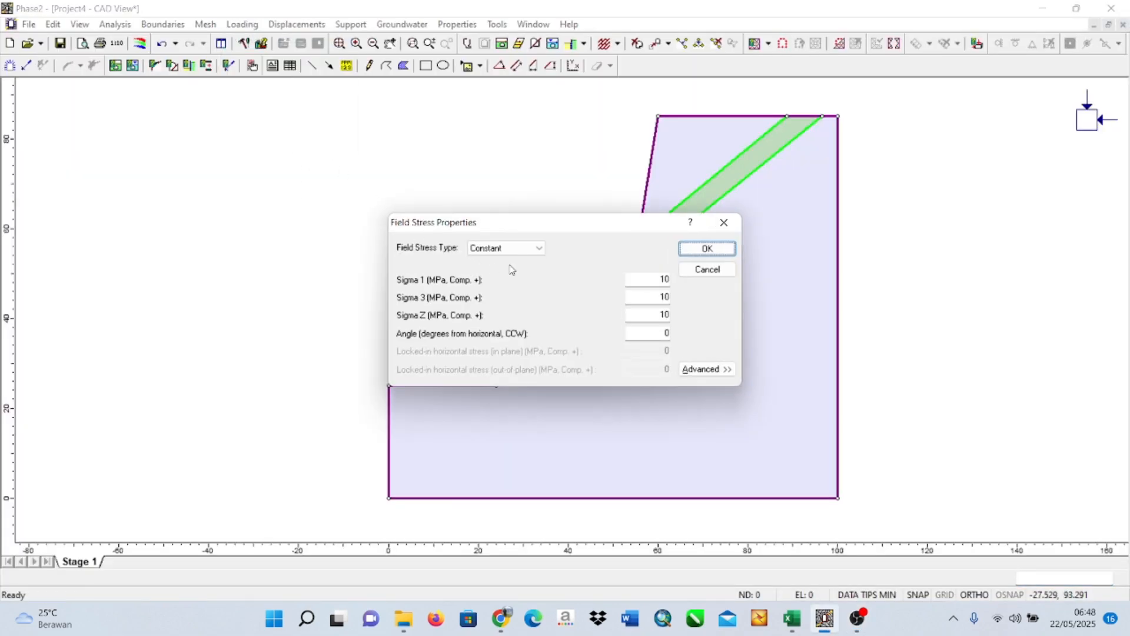
click(507, 247)
click(506, 265)
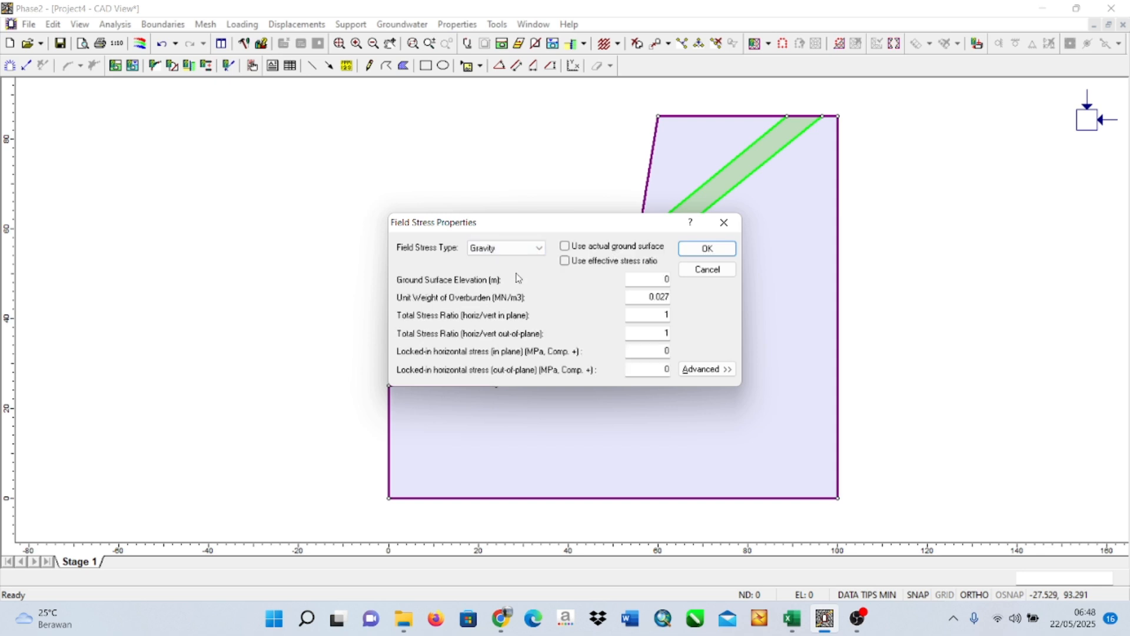
click(565, 246)
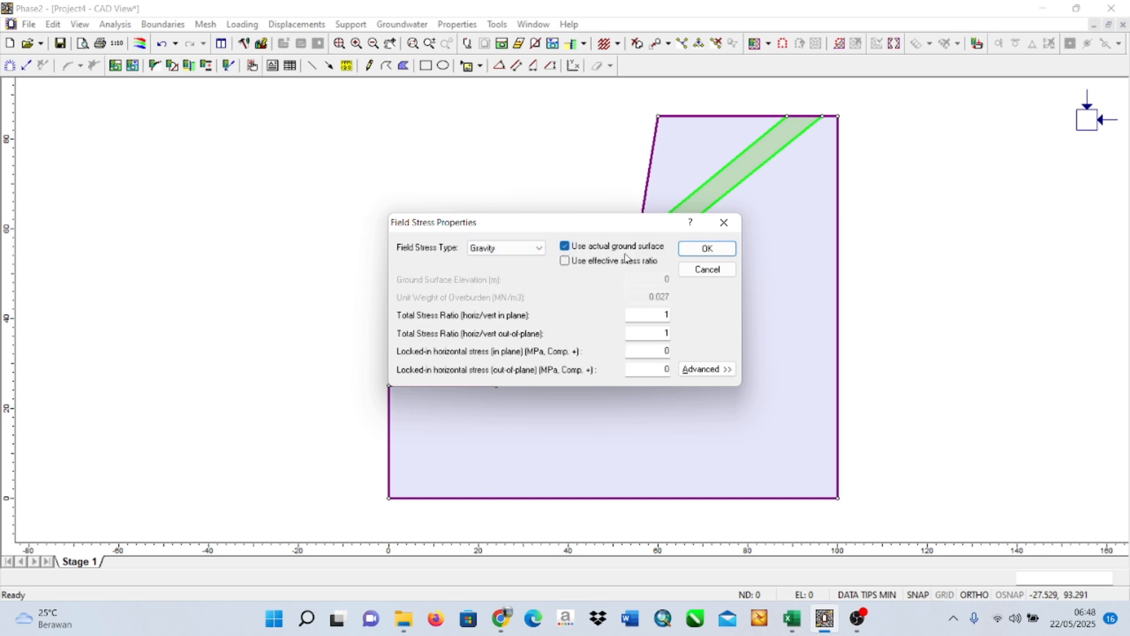
click(699, 257)
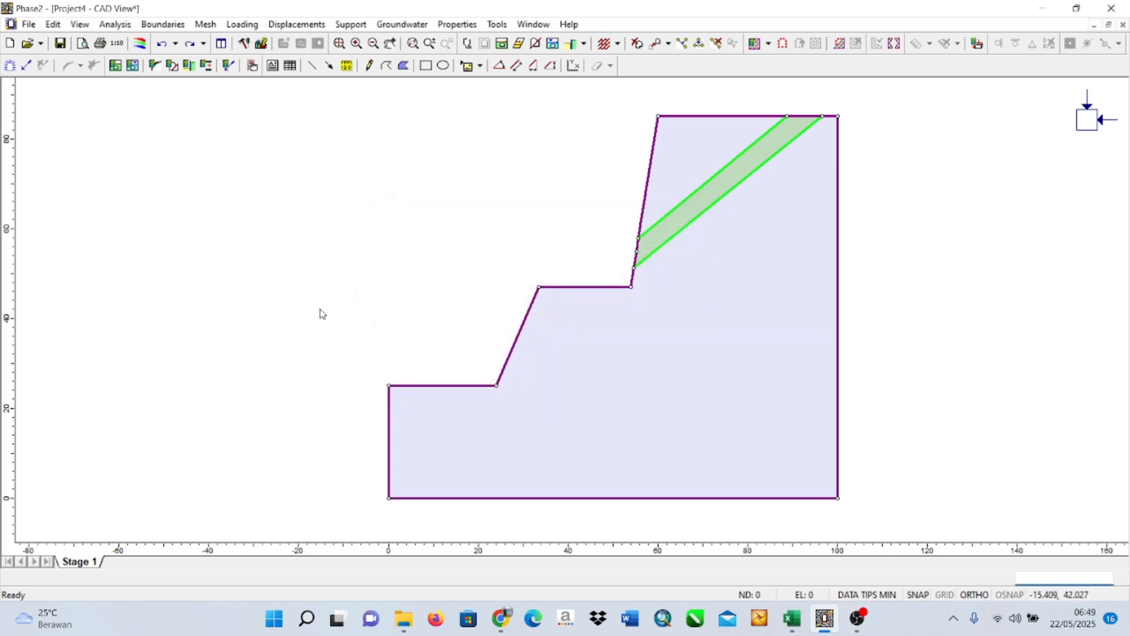
Discretize and mesh the slope model, and free the displacement restraints along the ground surface from the lower bench to the crest.
click(205, 24)
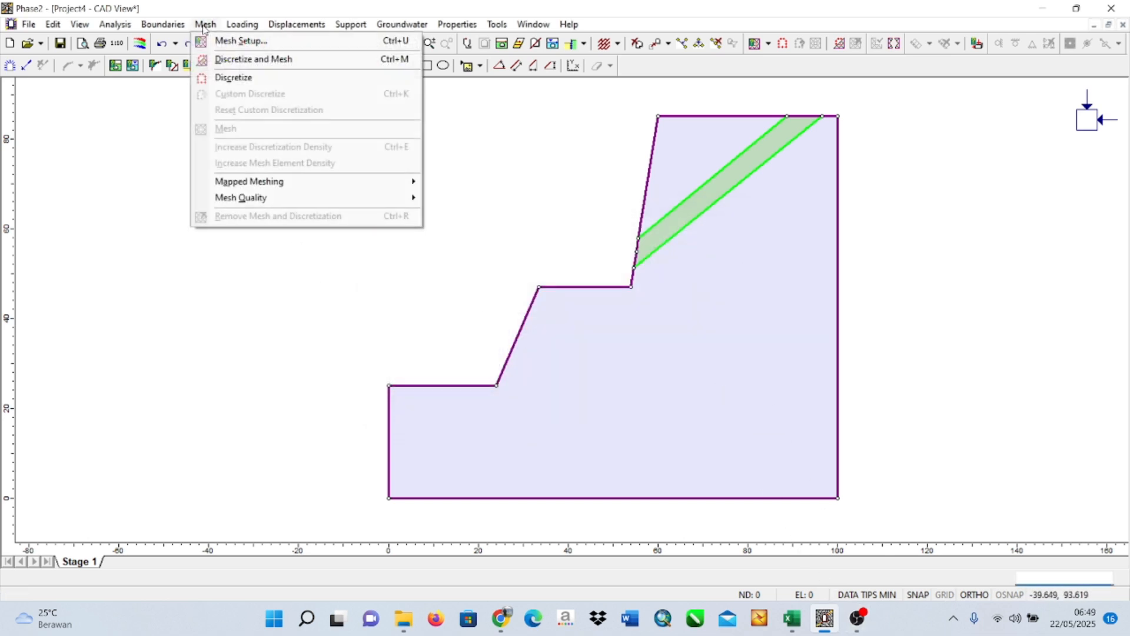
click(229, 59)
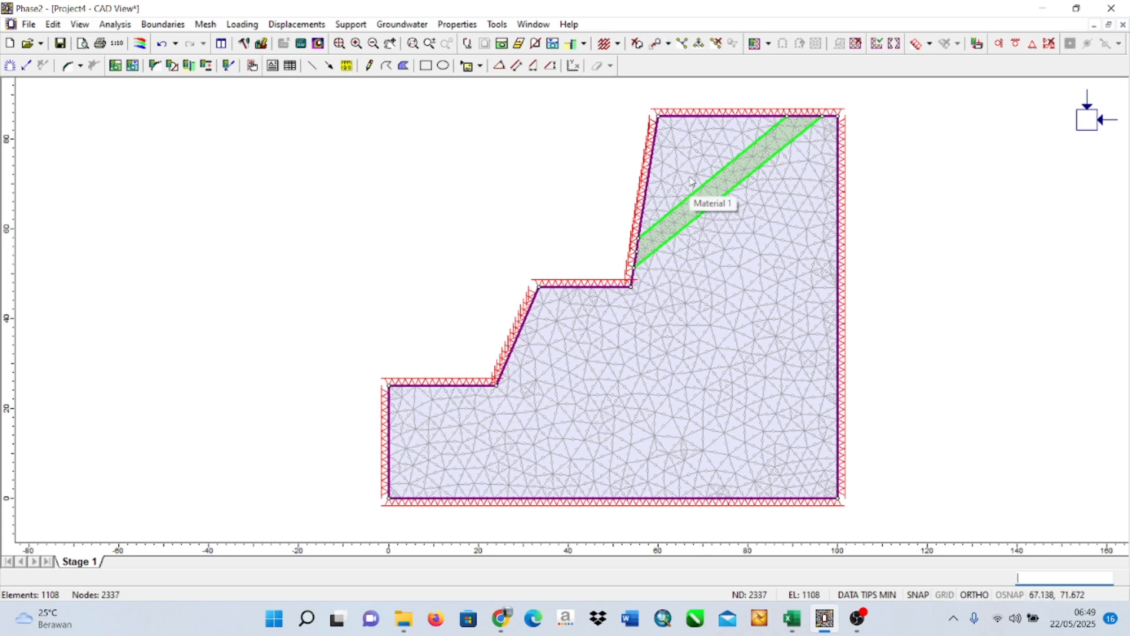
click(303, 25)
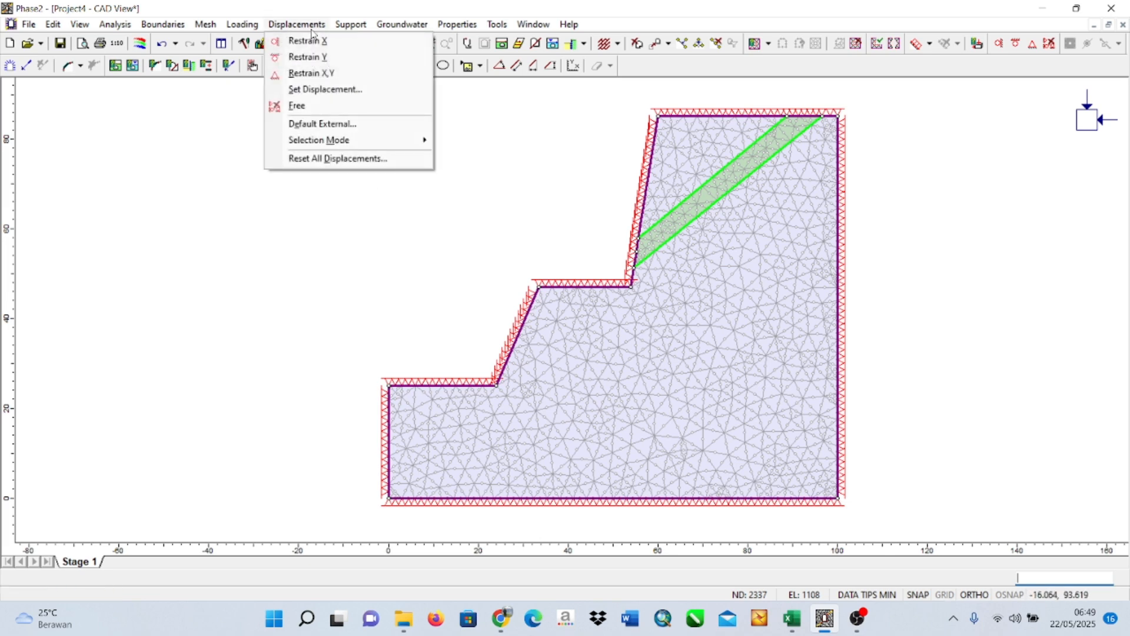
click(298, 105)
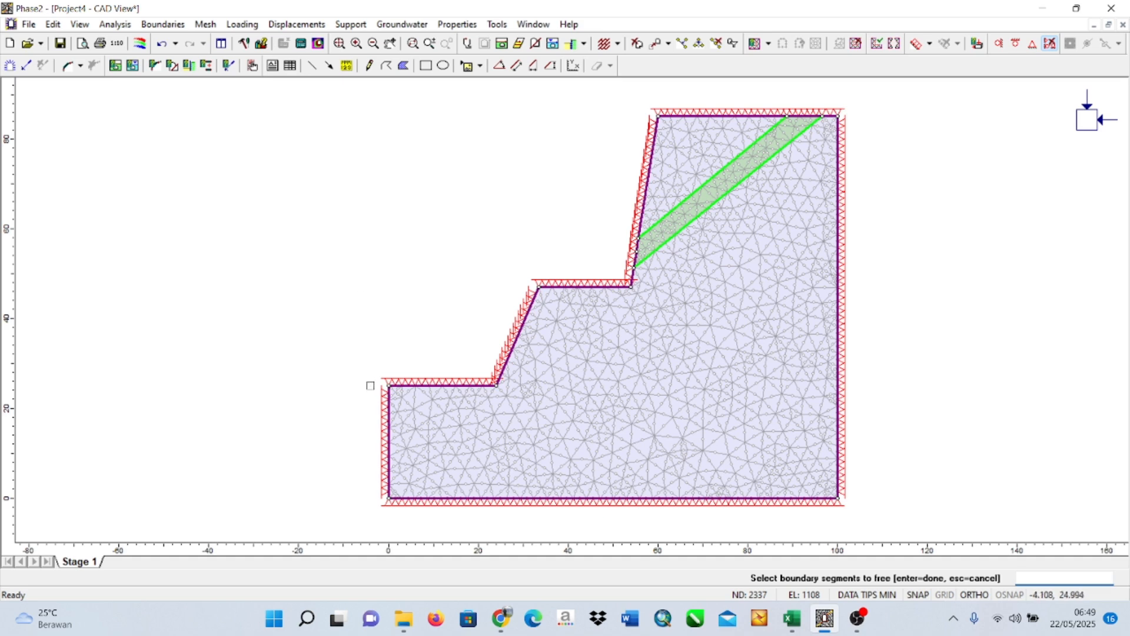
drag(375, 364, 511, 393)
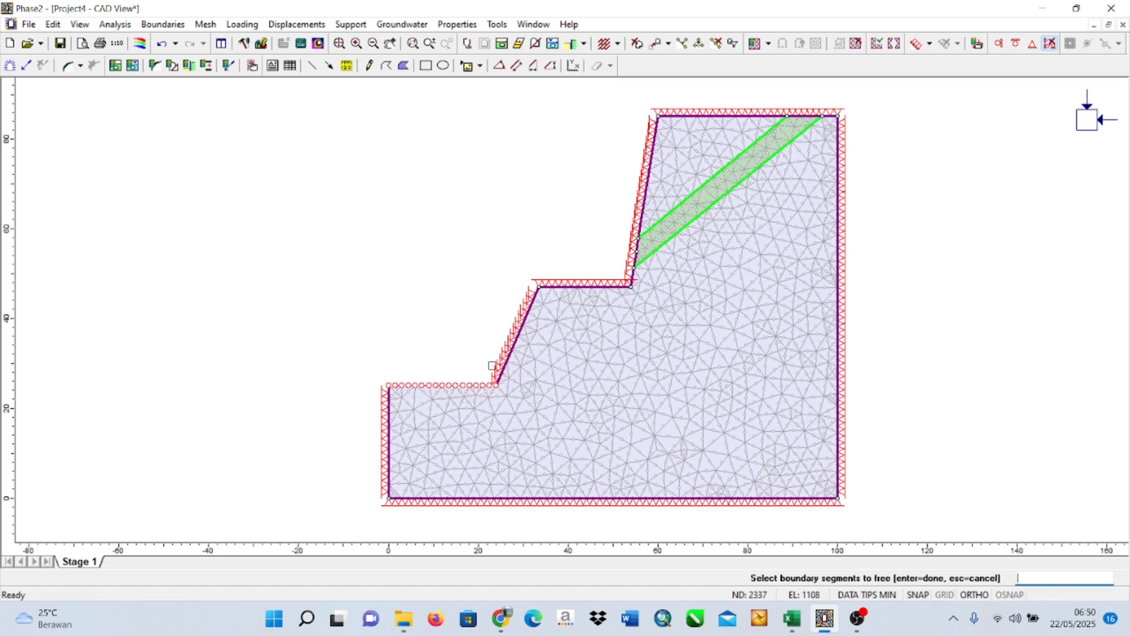
drag(465, 282, 545, 398)
drag(518, 259, 649, 304)
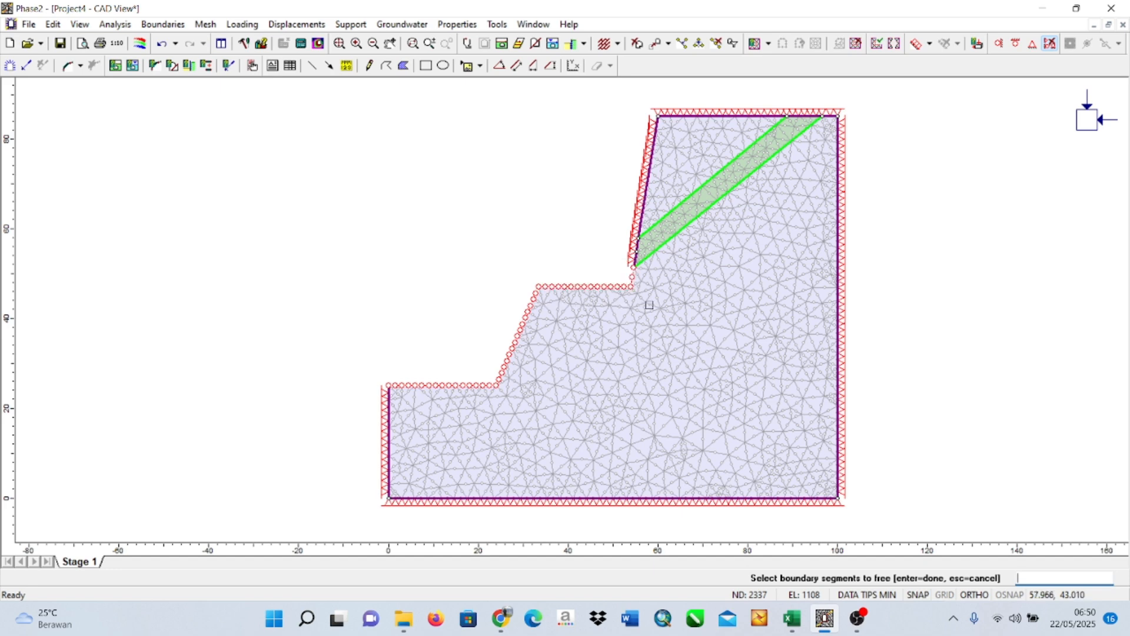
drag(614, 107, 683, 281)
drag(642, 99, 836, 140)
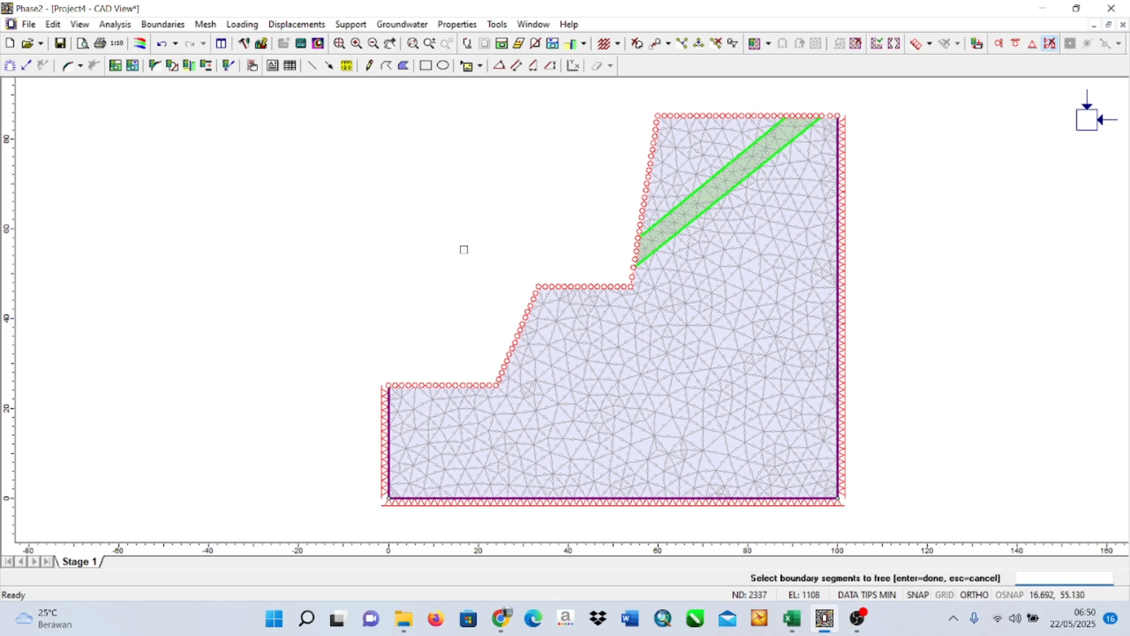
key(Return)
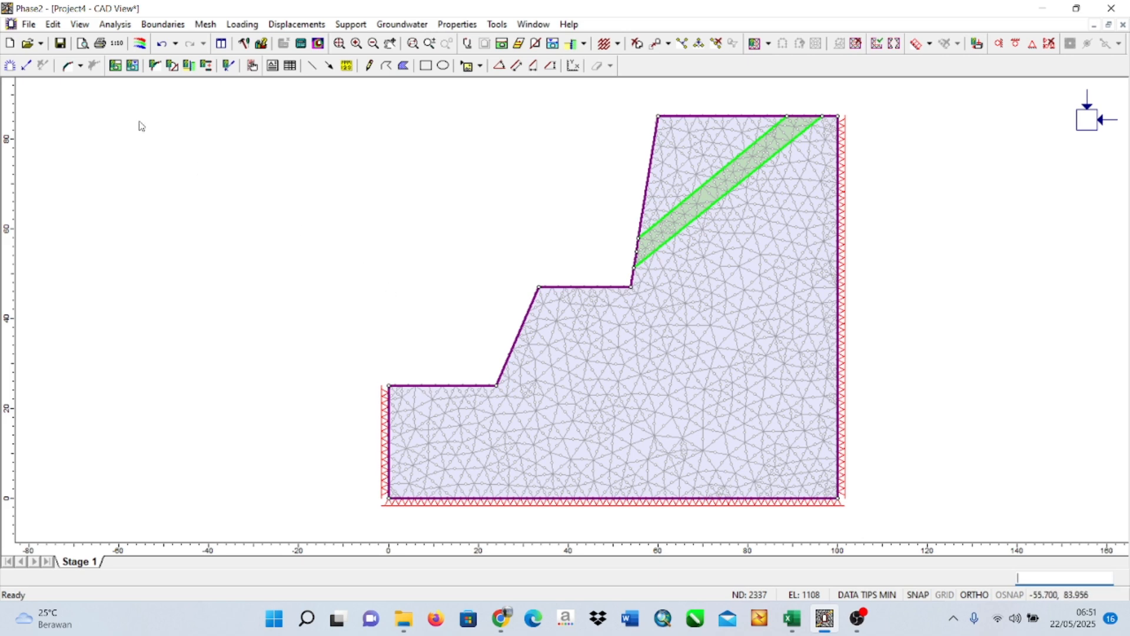
Change the maximum number of iterations in the project's stress analysis settings.
click(121, 25)
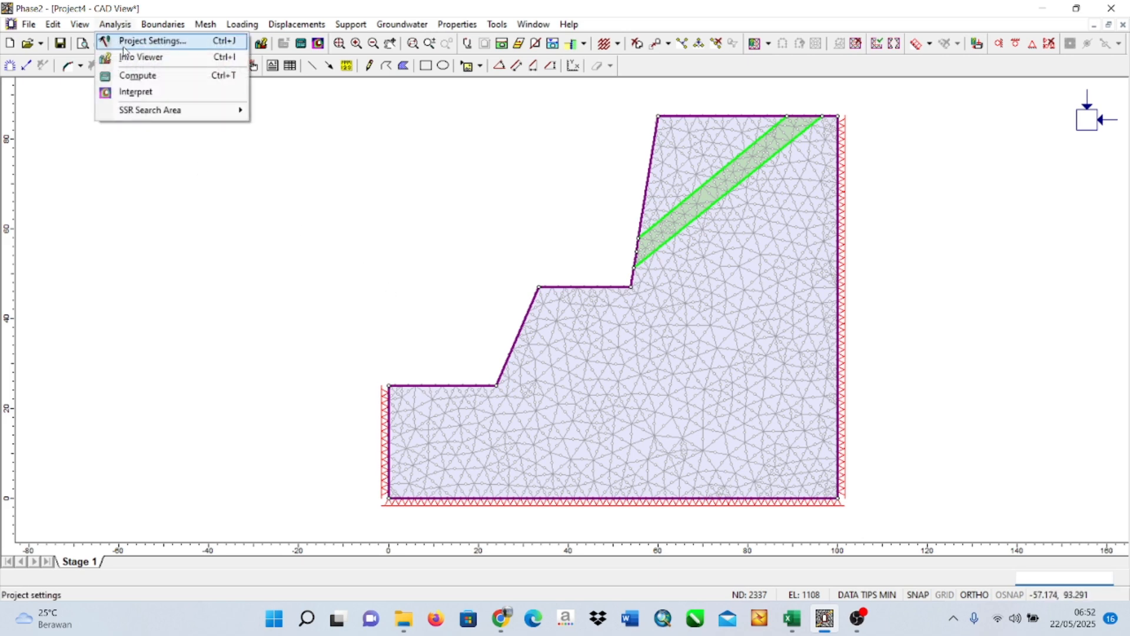
click(123, 46)
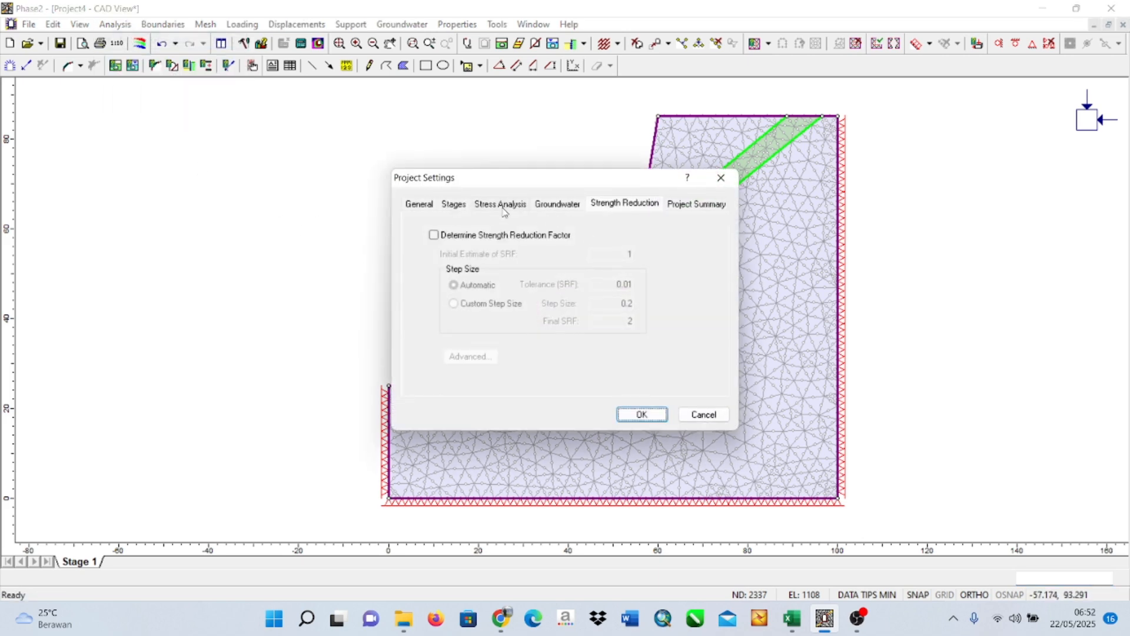
click(501, 206)
click(455, 205)
click(559, 210)
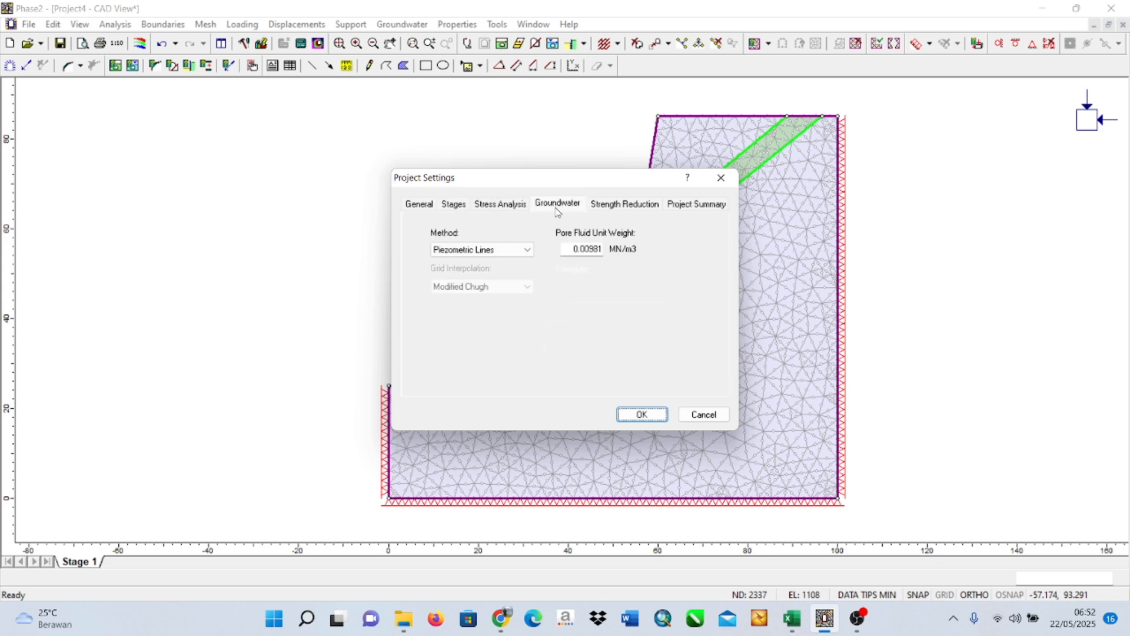
click(481, 207)
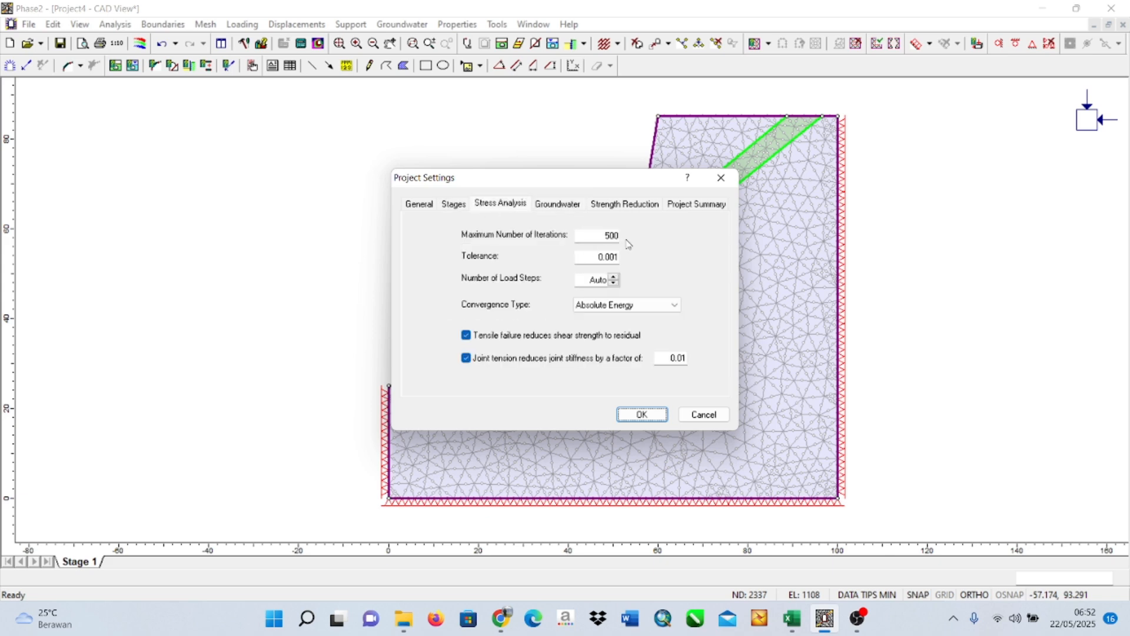
double_click(601, 236)
text(1)
Enable Determine Strength Reduction Factor for the project and confirm the project settings.
click(622, 212)
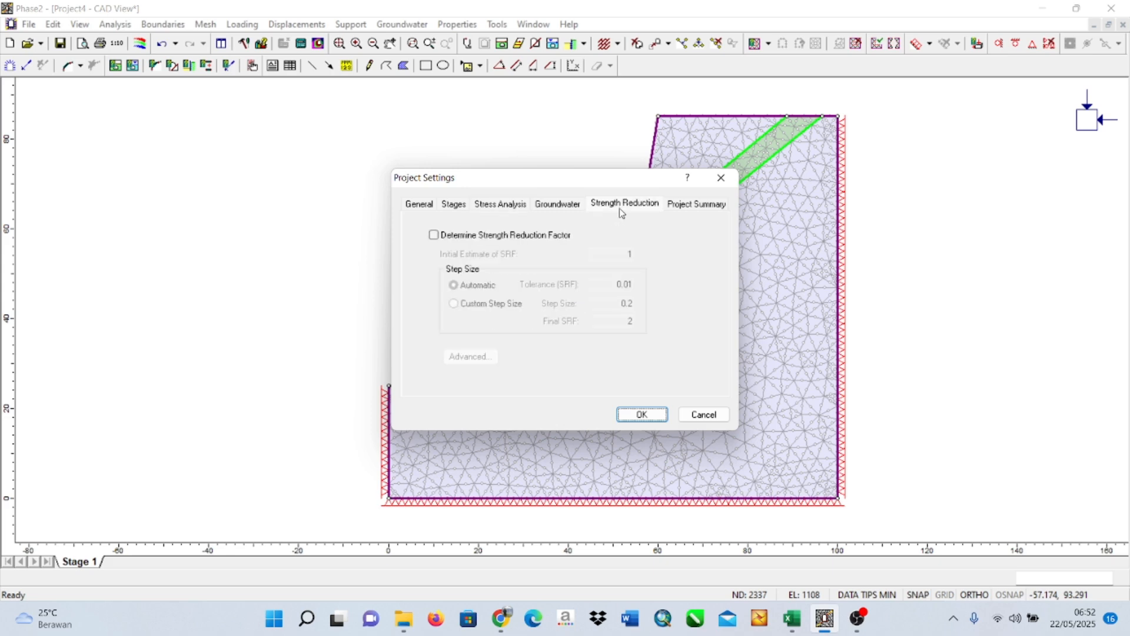
click(434, 235)
click(644, 416)
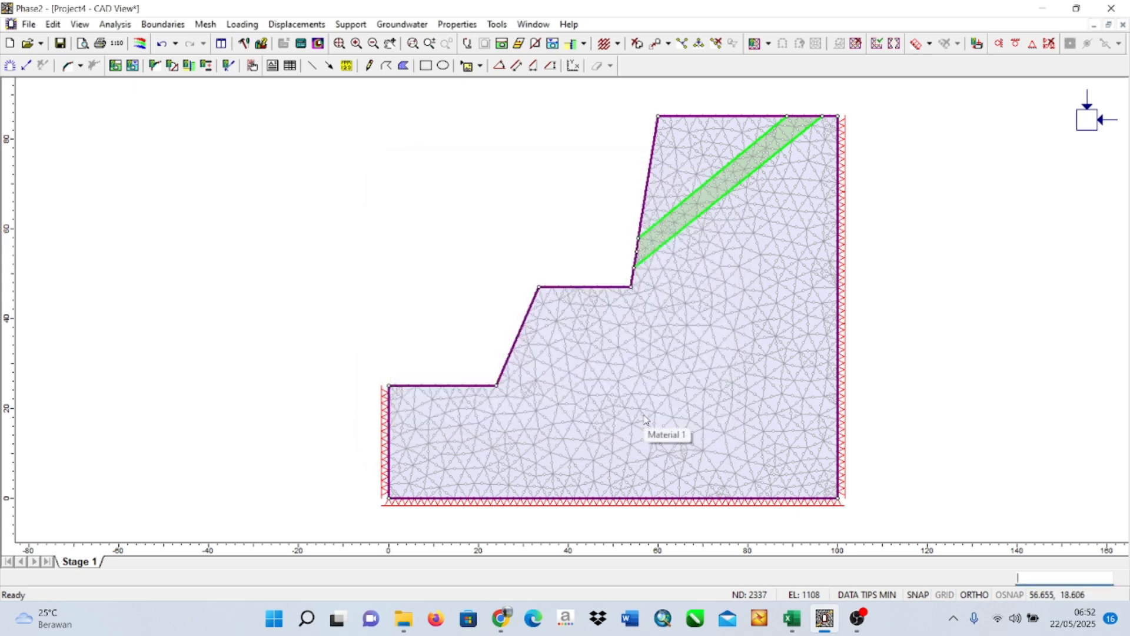
Start computing the model, agree to save the project changes, and browse to Local Disk (D:) as the save location.
click(121, 27)
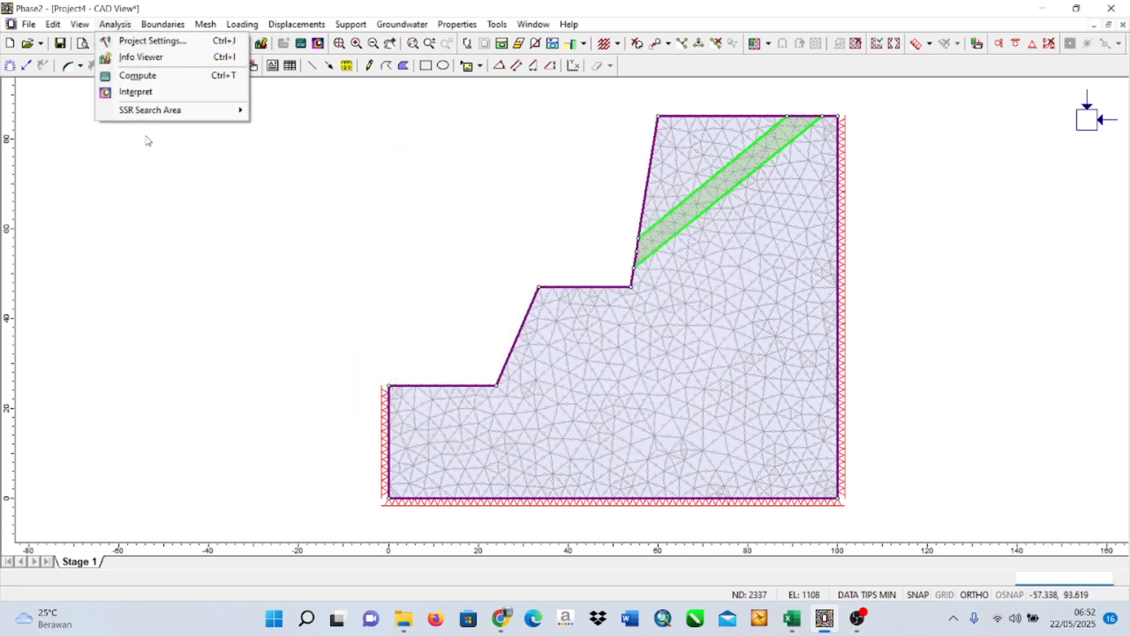
click(145, 73)
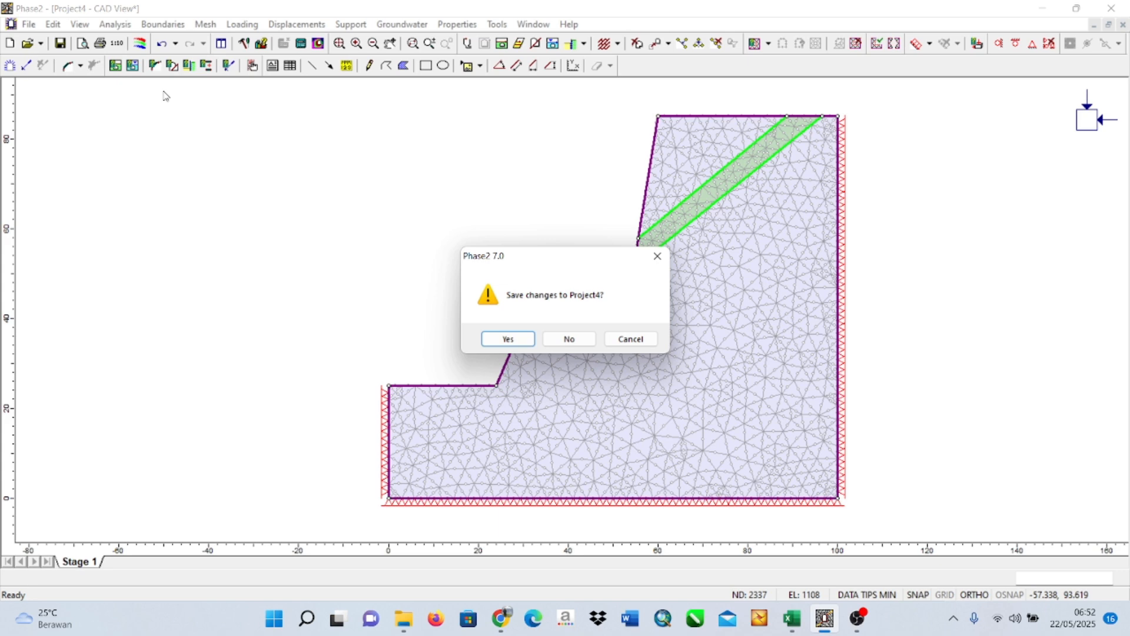
click(508, 339)
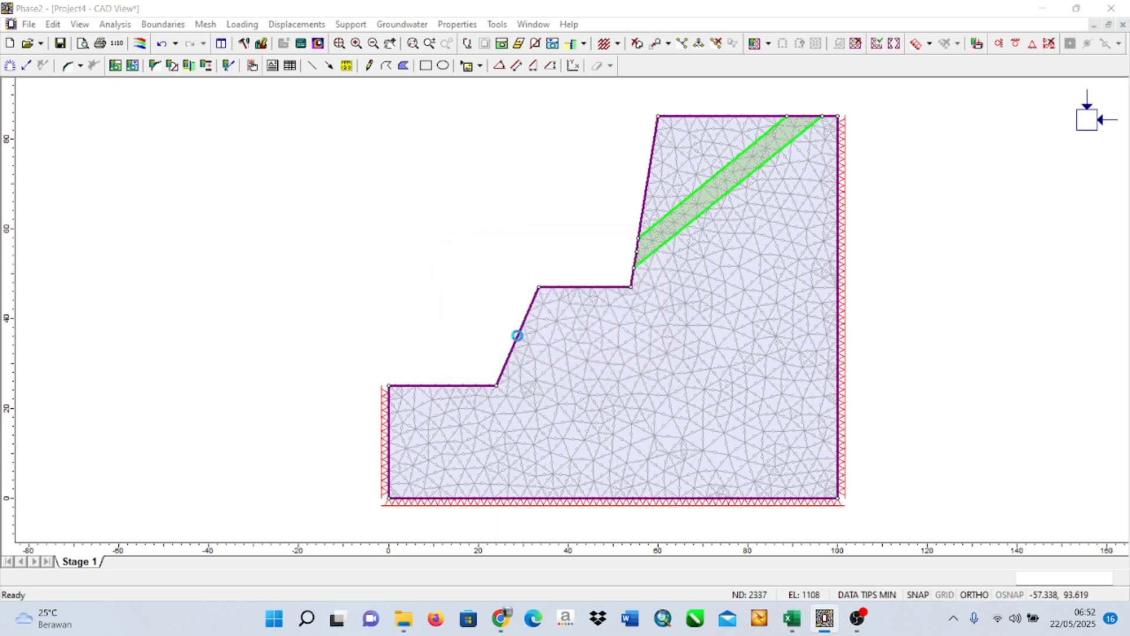
scroll(224, 222, down, 3)
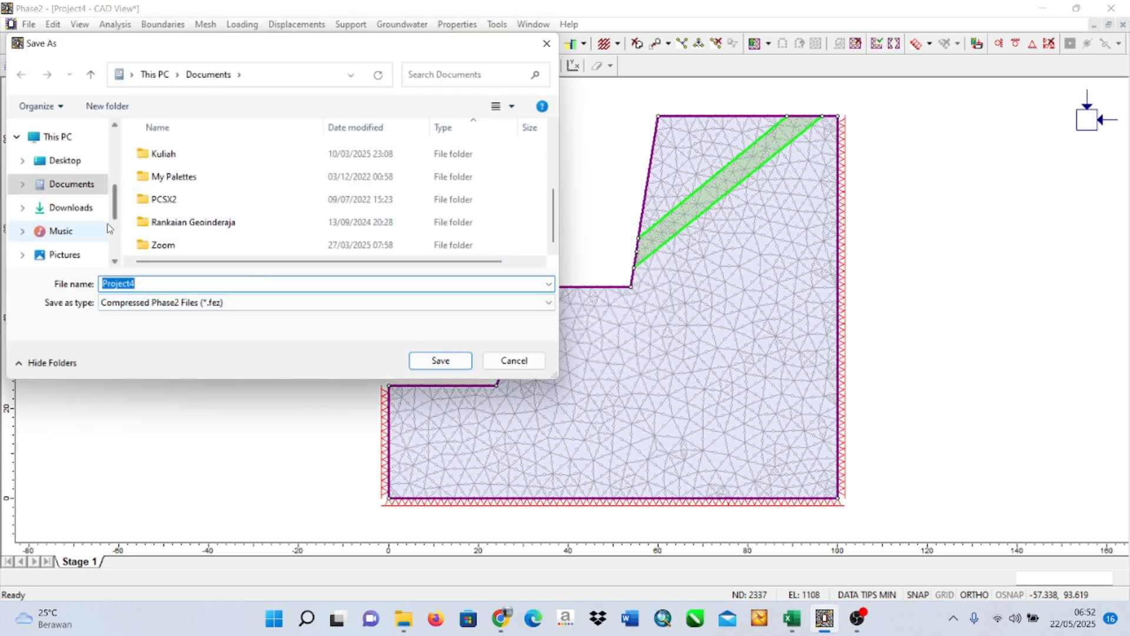
scroll(77, 235, down, 3)
click(76, 201)
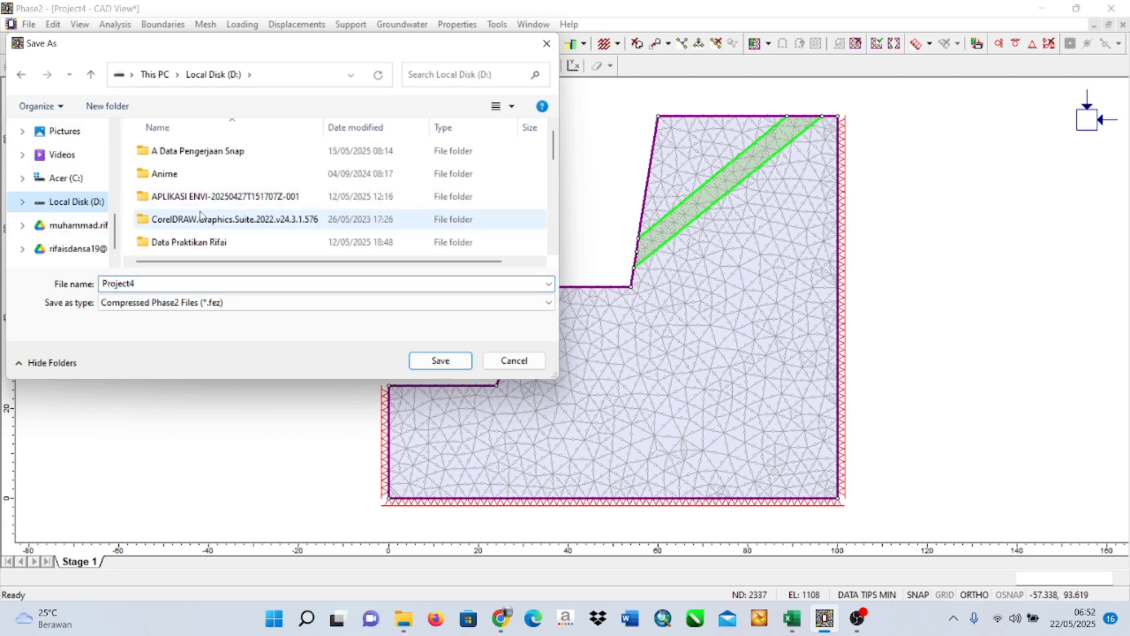
scroll(203, 216, down, 3)
scroll(207, 217, down, 3)
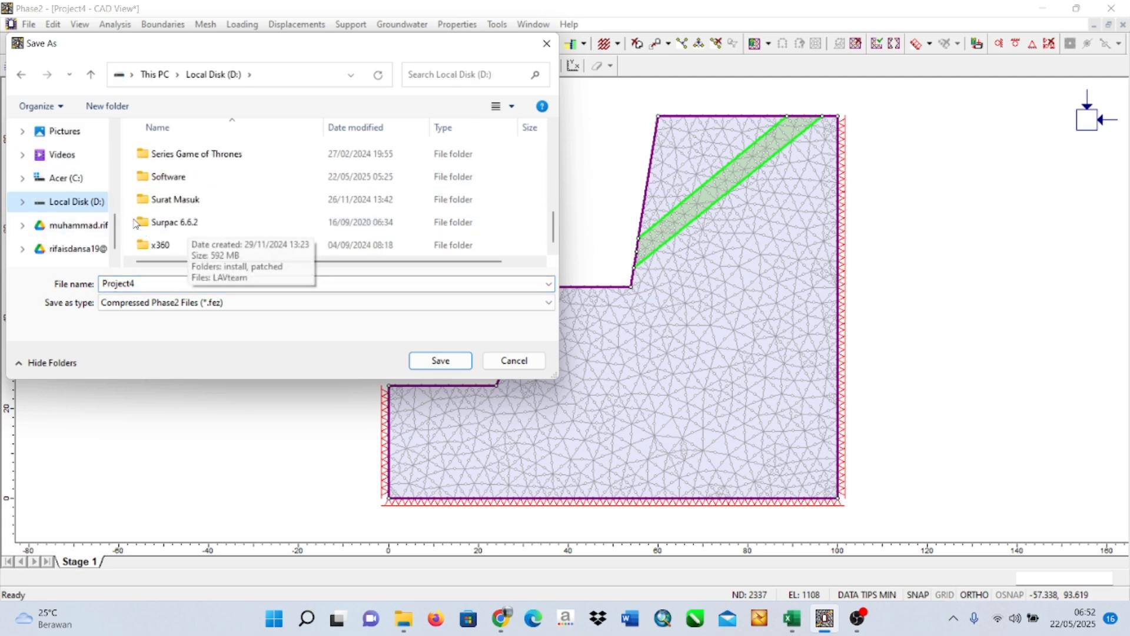
Create a folder named Latihan Phase 2 on Local Disk (D:) and open it.
right_click(133, 219)
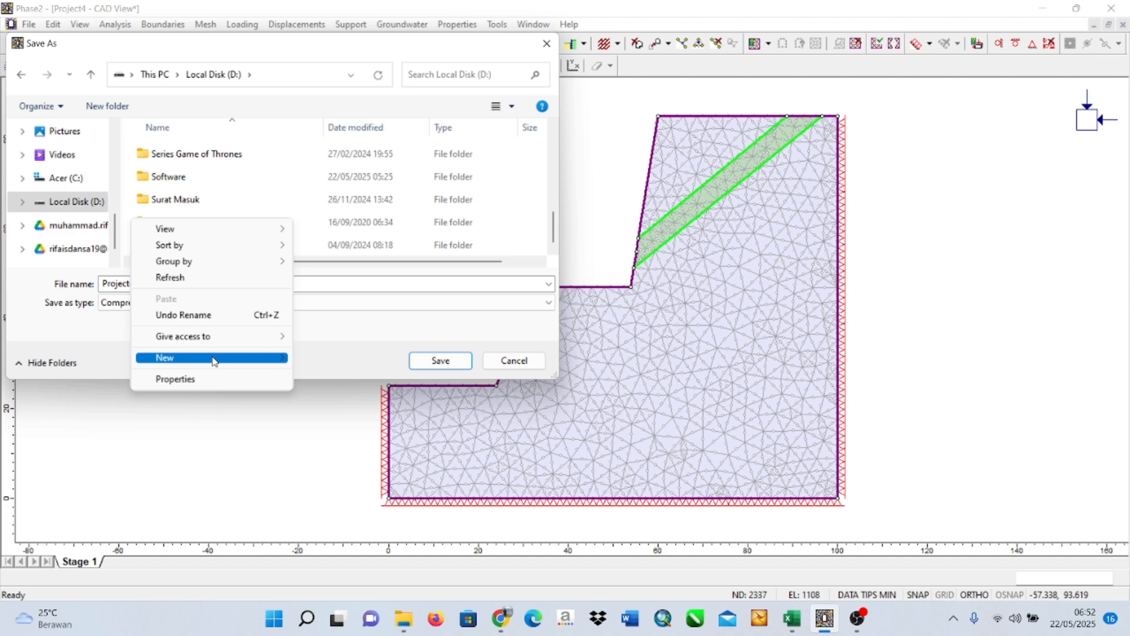
mouse_move(224, 359)
click(333, 358)
text(La)
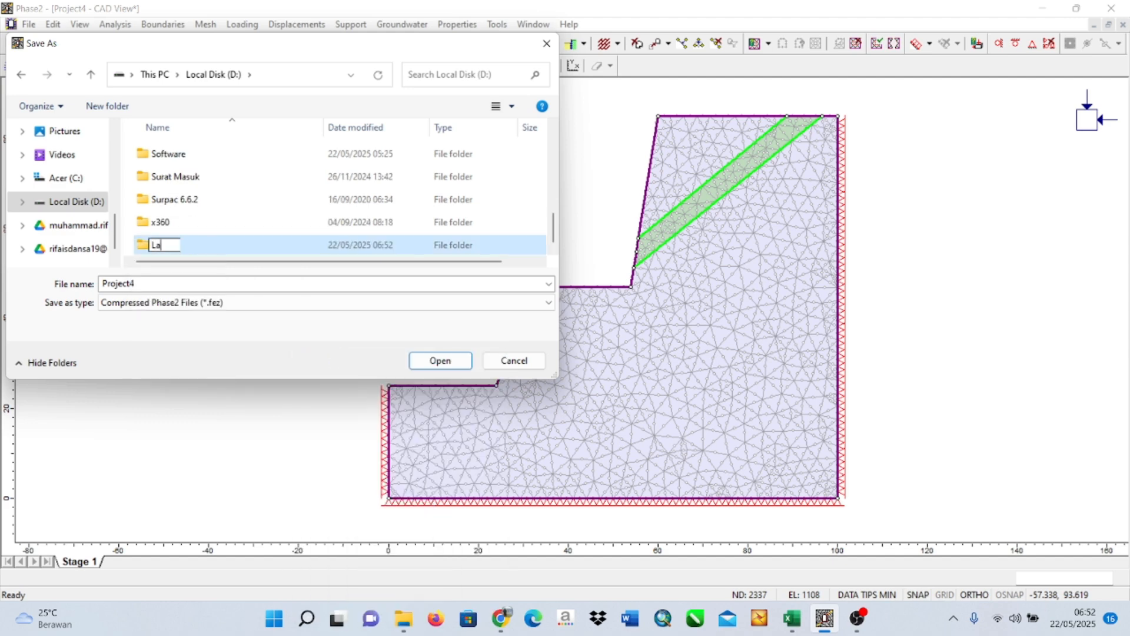
text(tihan Pha)
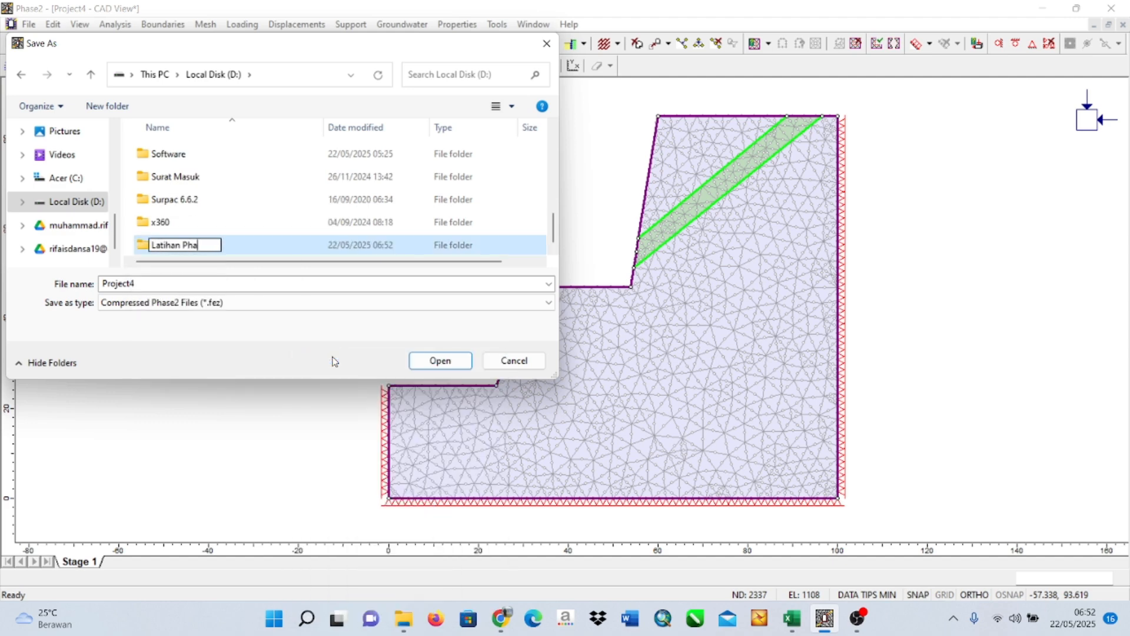
text(se 2)
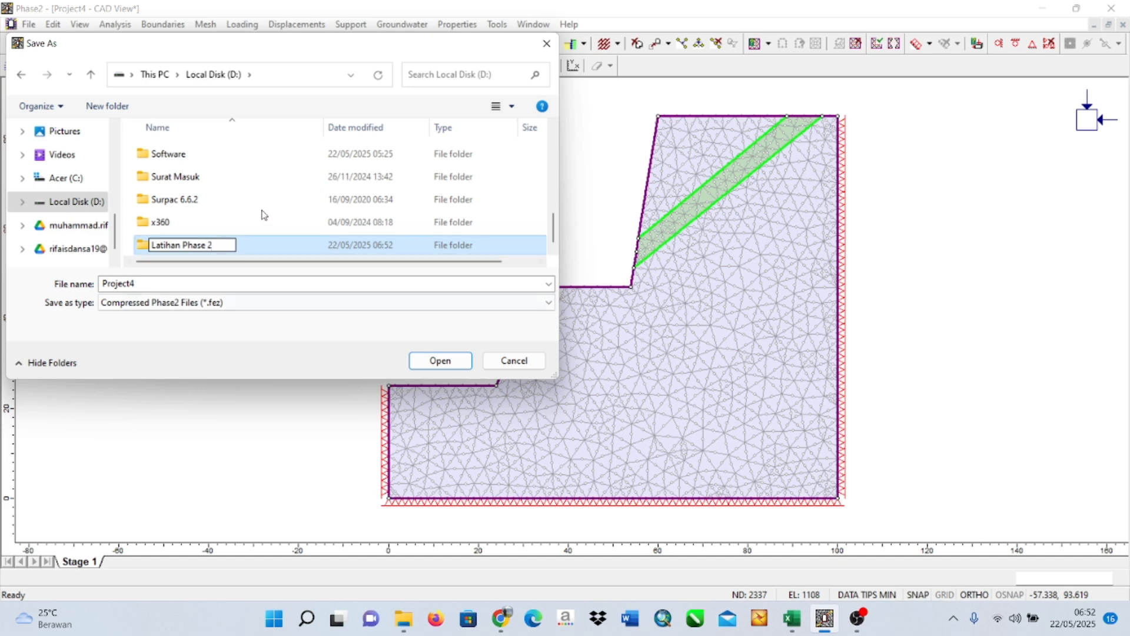
click(253, 245)
double_click(253, 246)
Save the project as Latihan P2 in the new folder and dismiss the machine authorization dialog.
click(229, 283)
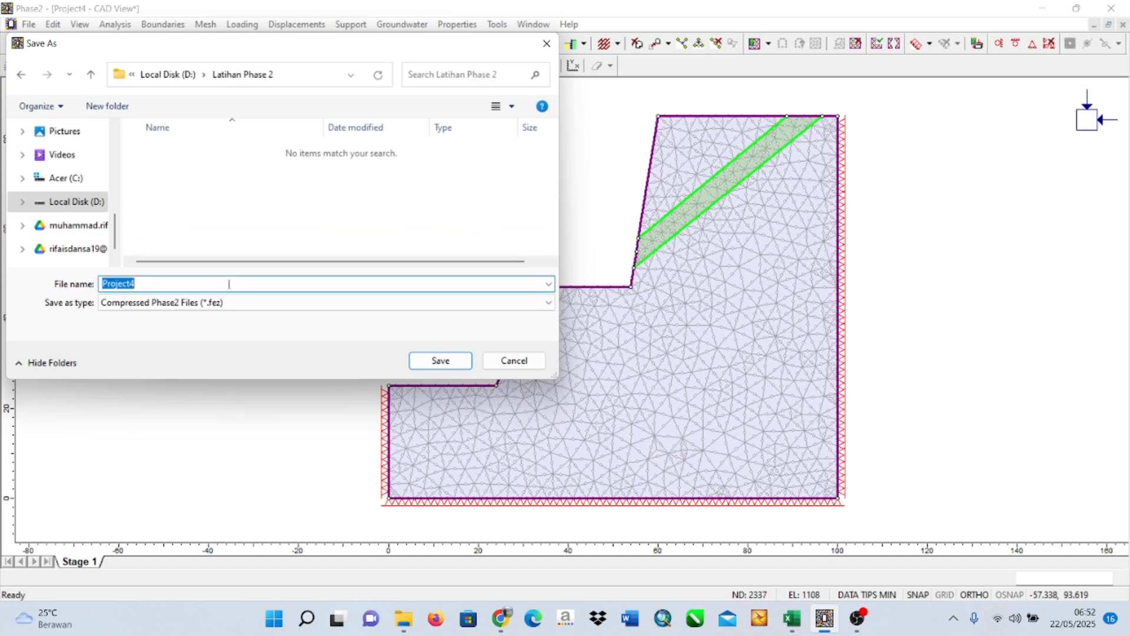
text(Latihan P2)
click(443, 361)
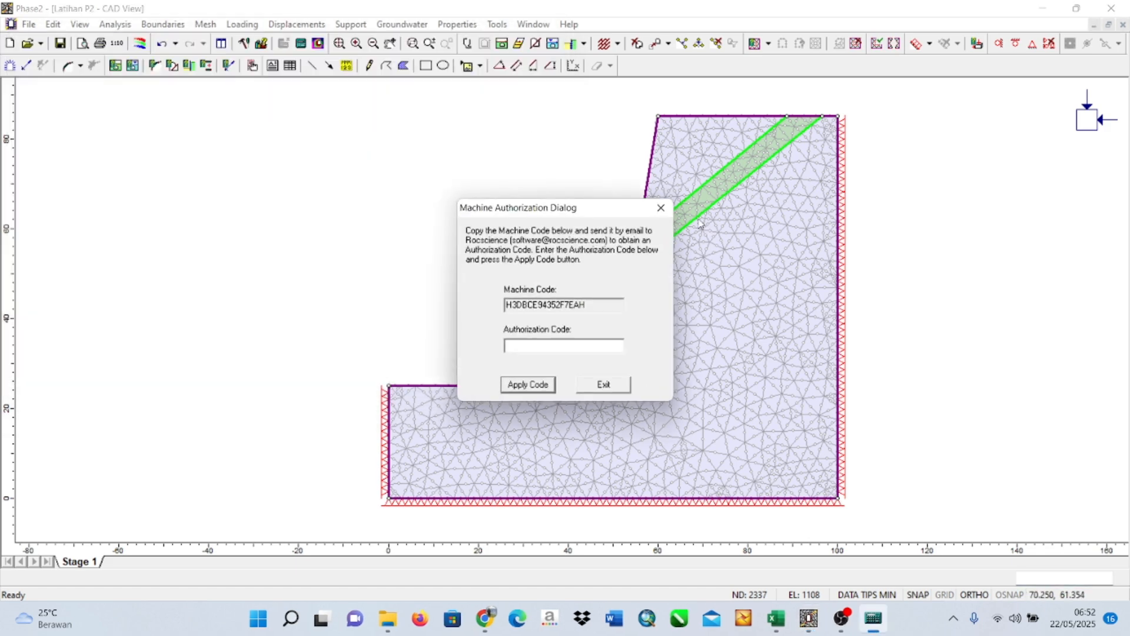
click(660, 209)
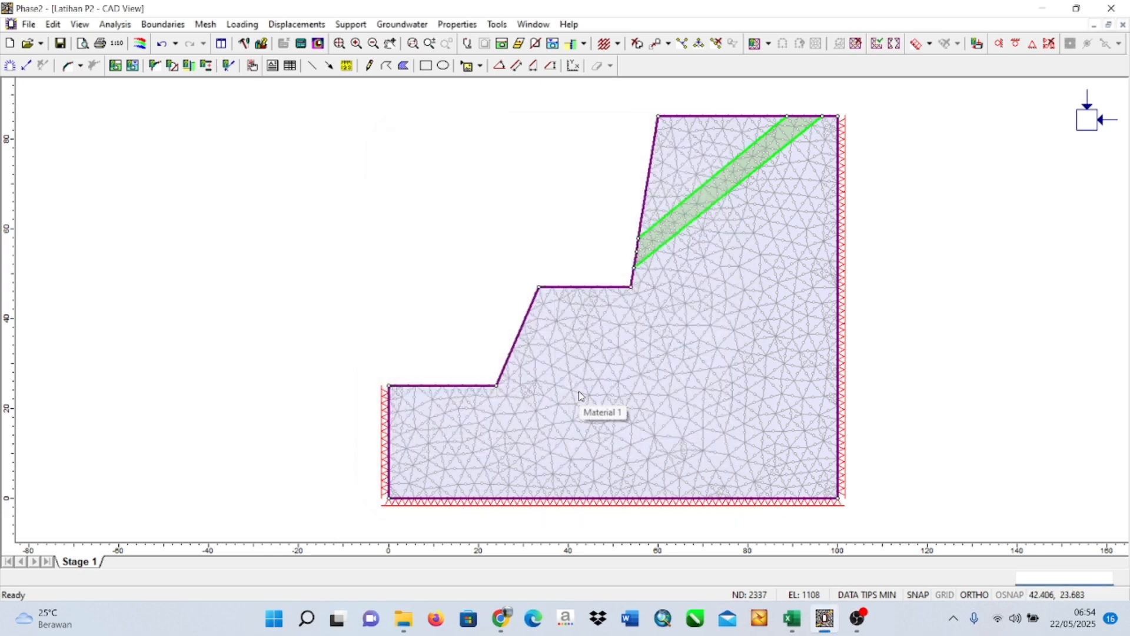
Open the computed results in Interpret and dismiss the machine authorization dialog.
click(110, 24)
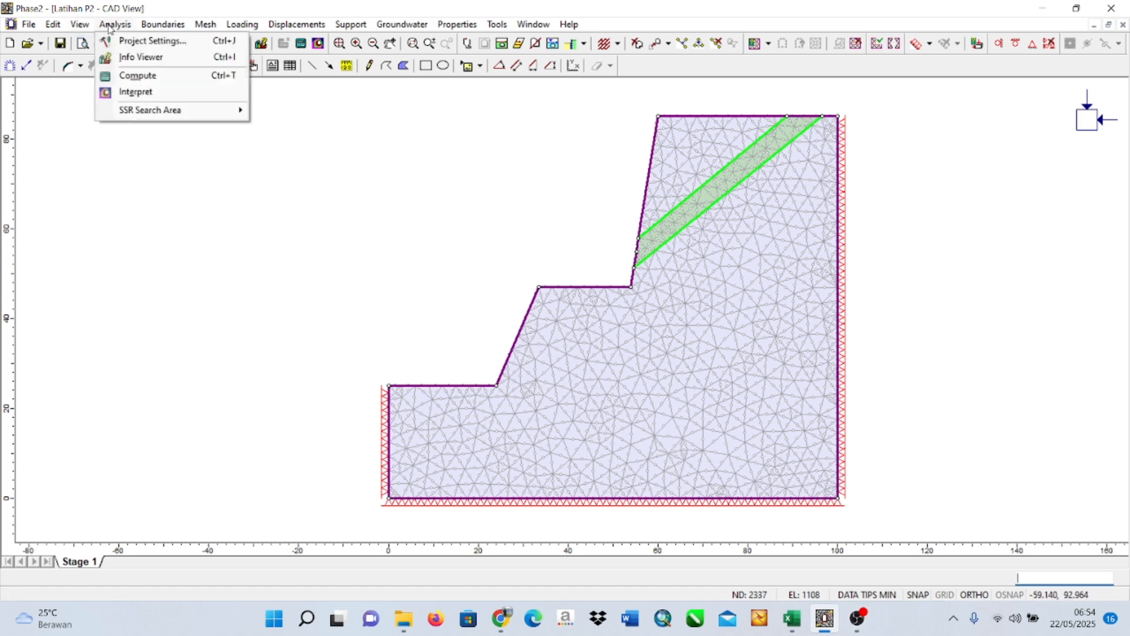
click(144, 92)
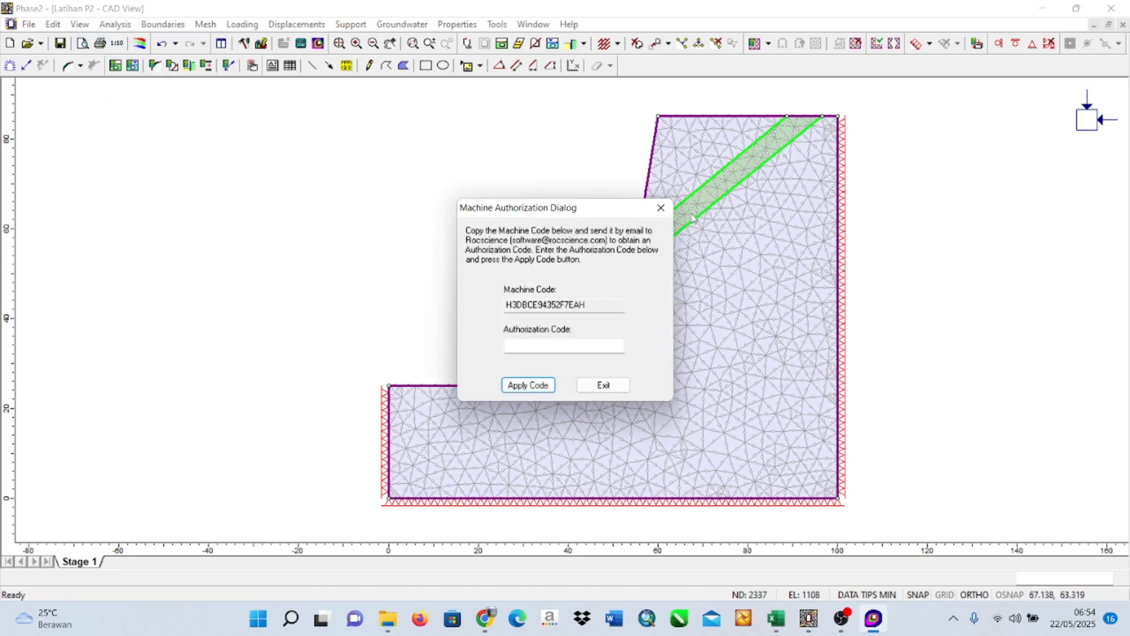
click(651, 210)
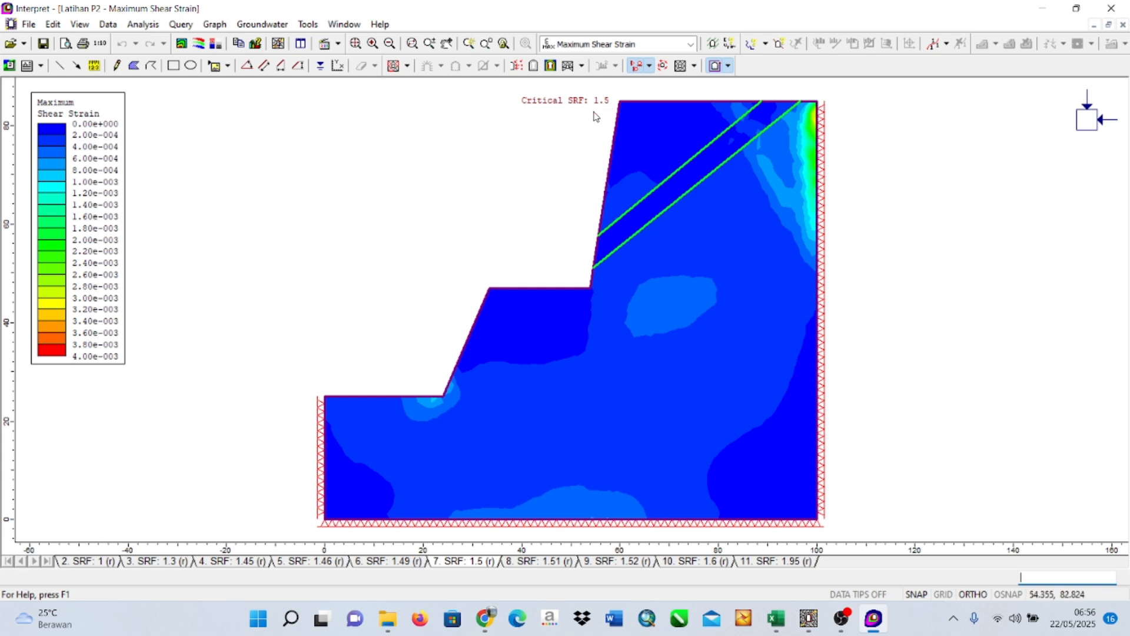
Show and hide the deformation contours on the maximum shear strain plot, and try to switch the plotted data to Total Displacement.
click(550, 66)
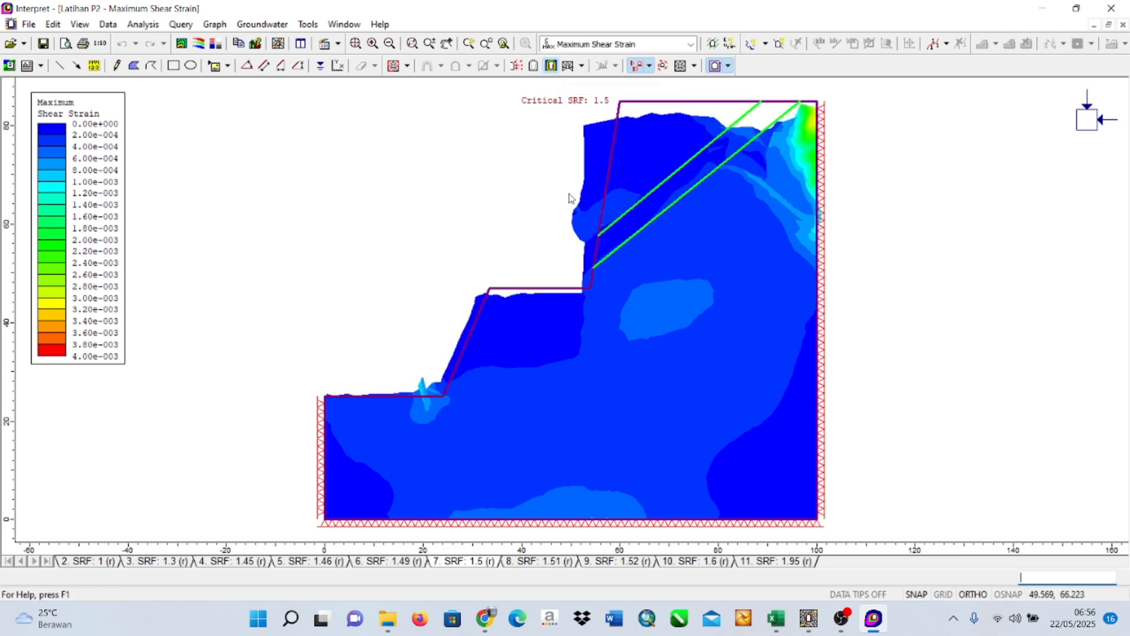
click(550, 66)
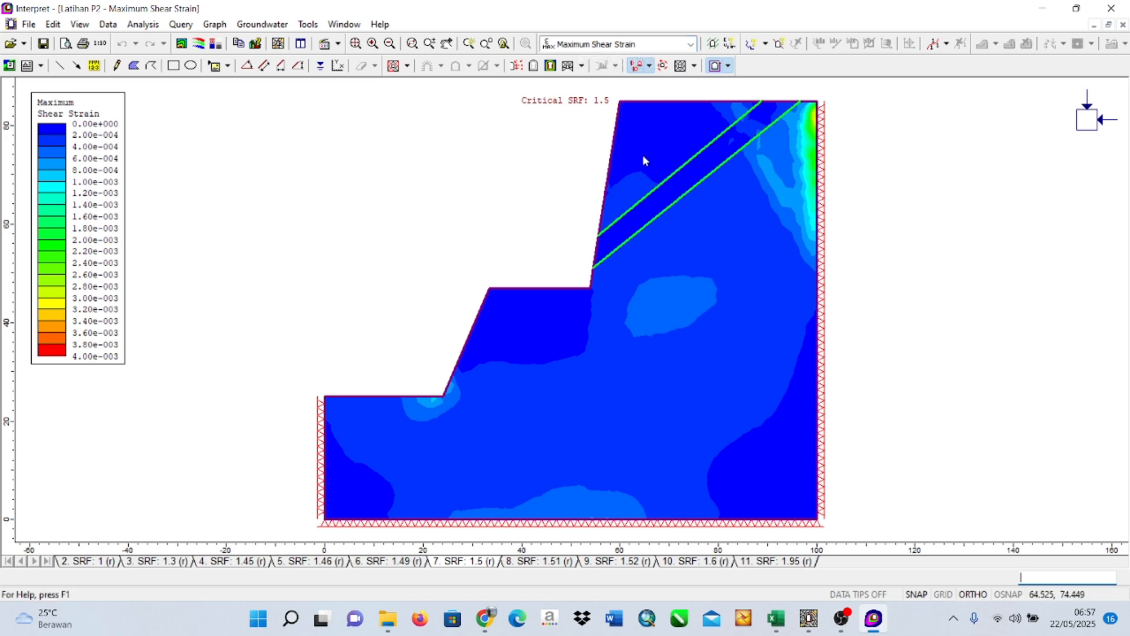
click(690, 44)
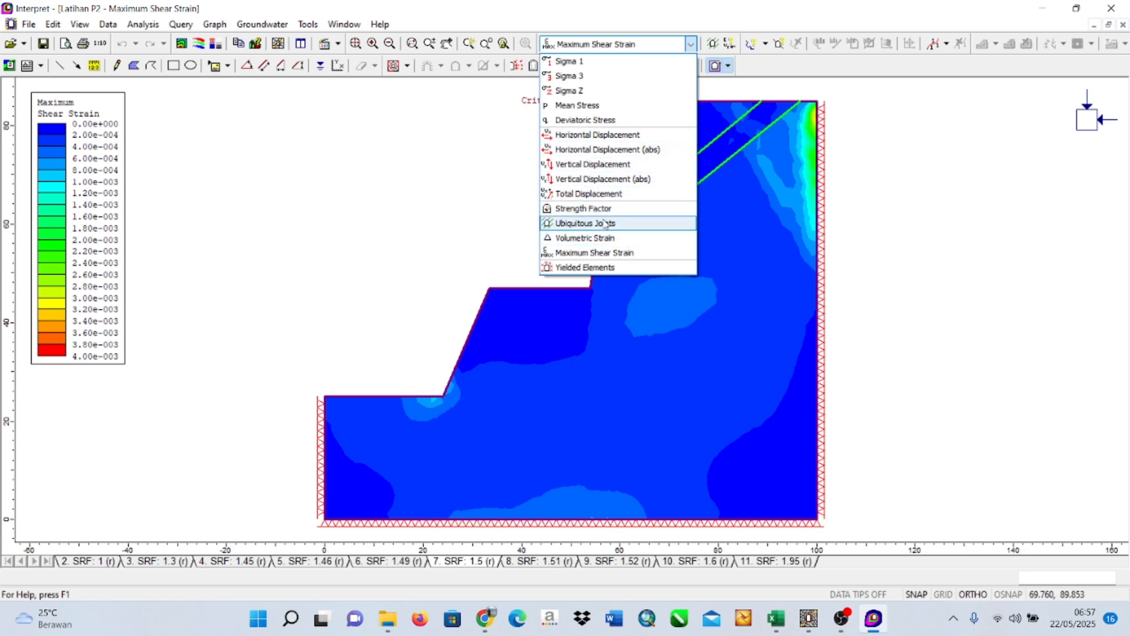
click(606, 196)
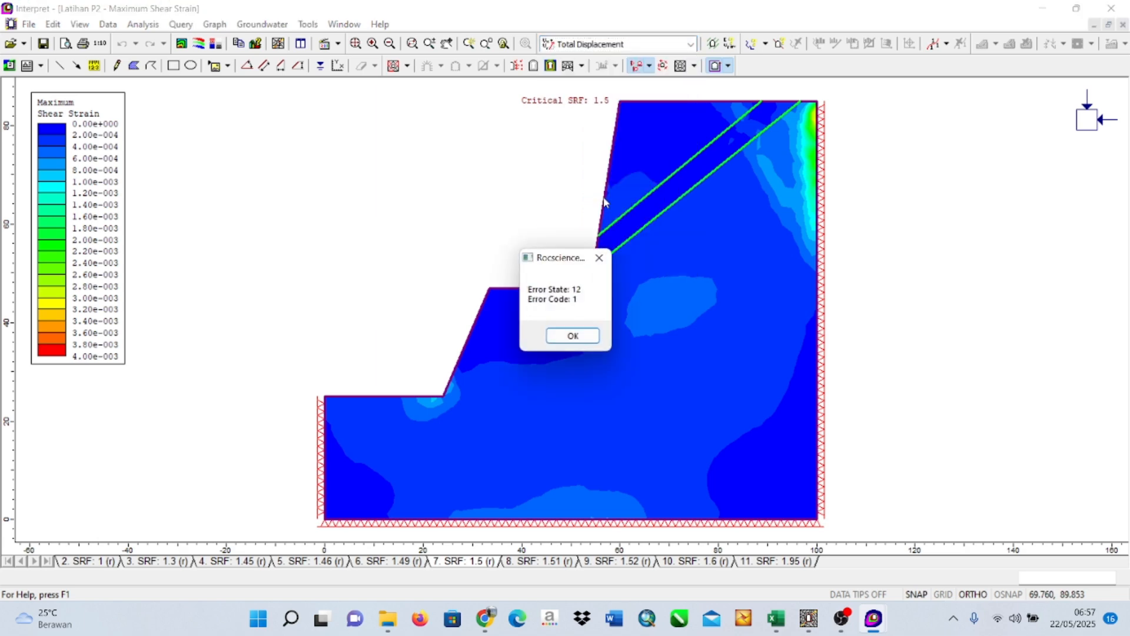
Switch the plotted data to Total Displacement, and show and hide its deformed contours.
click(602, 261)
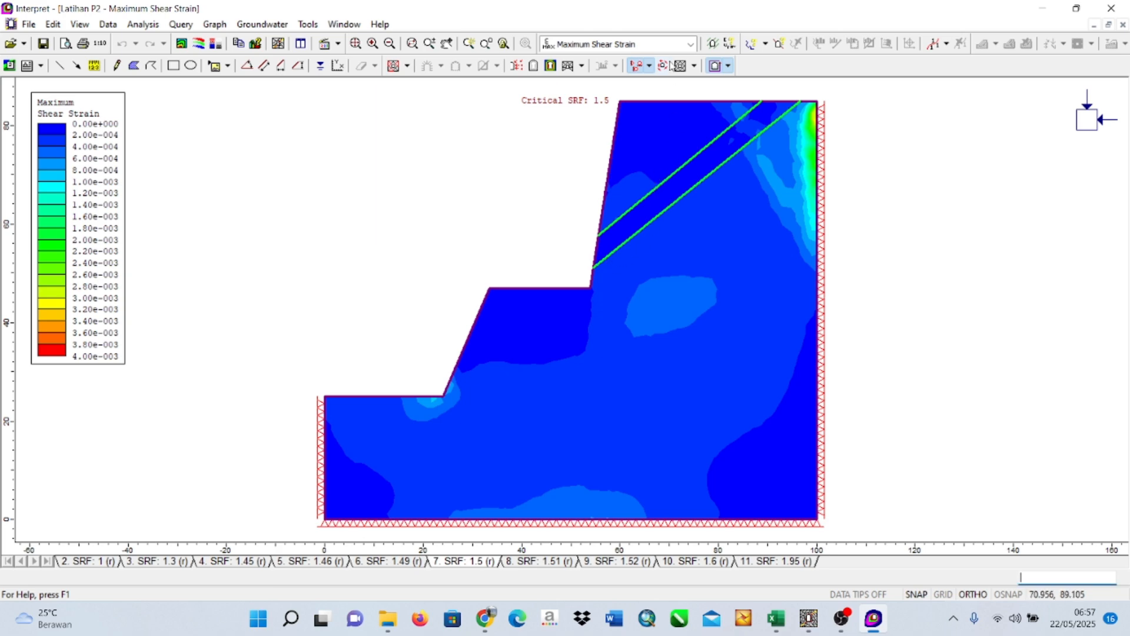
click(689, 44)
click(610, 196)
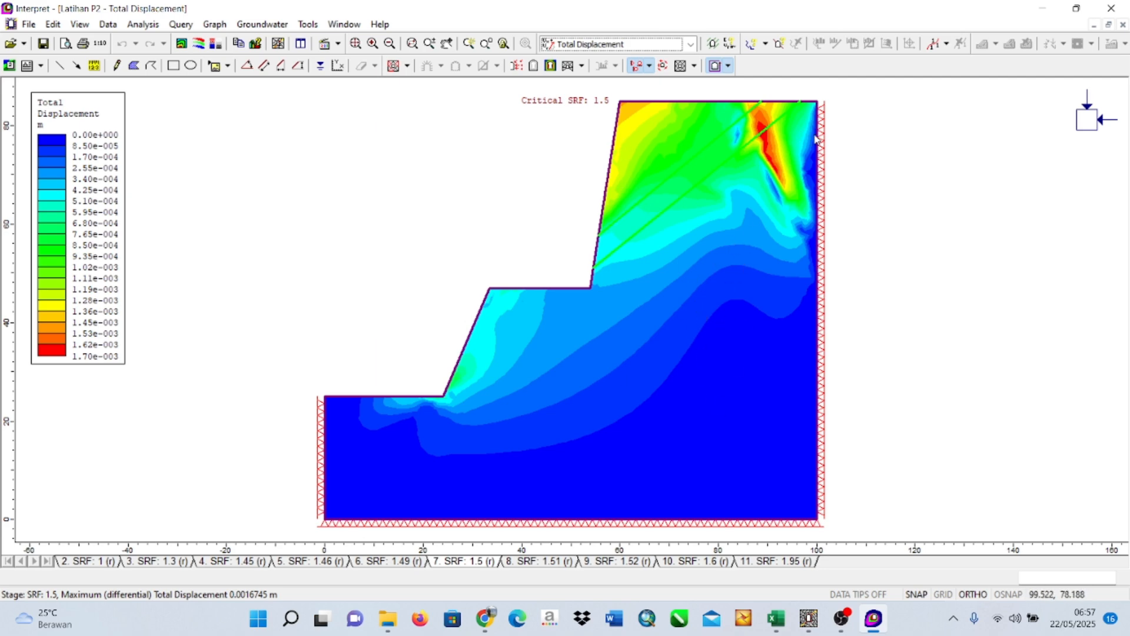
click(553, 67)
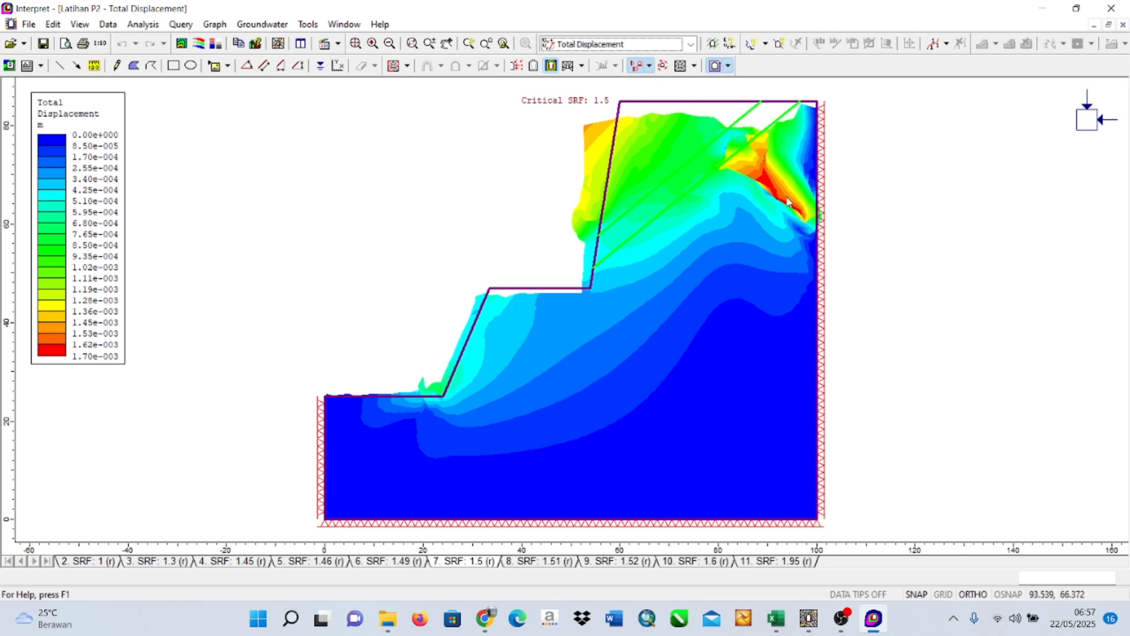
click(554, 65)
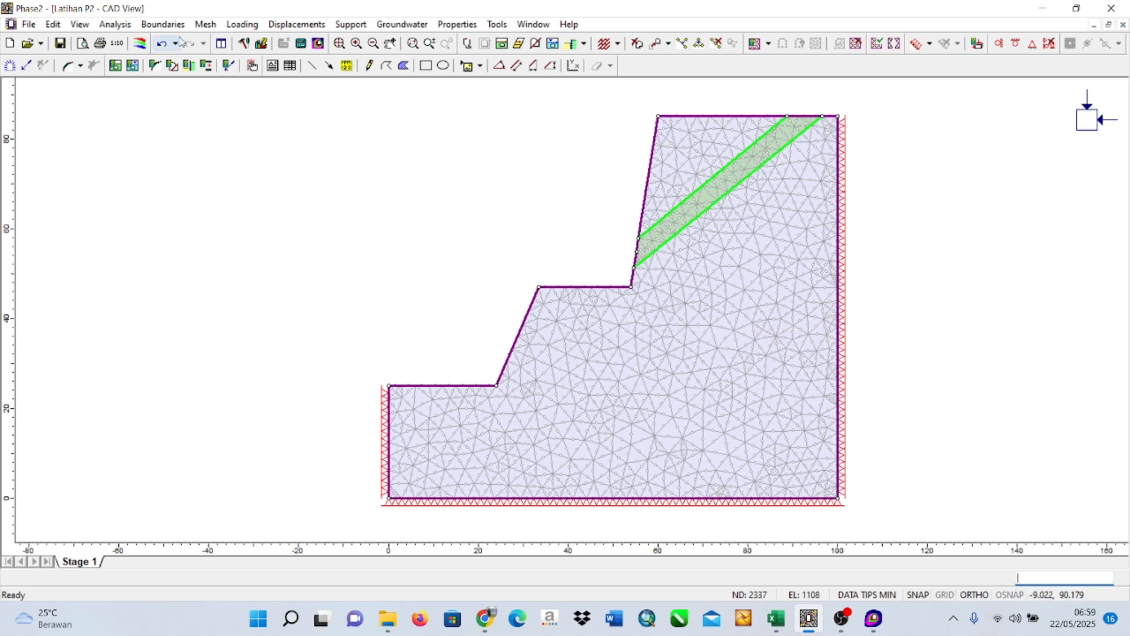
Reset the mesh and discretization so that an excavation boundary can be added.
click(163, 24)
click(196, 41)
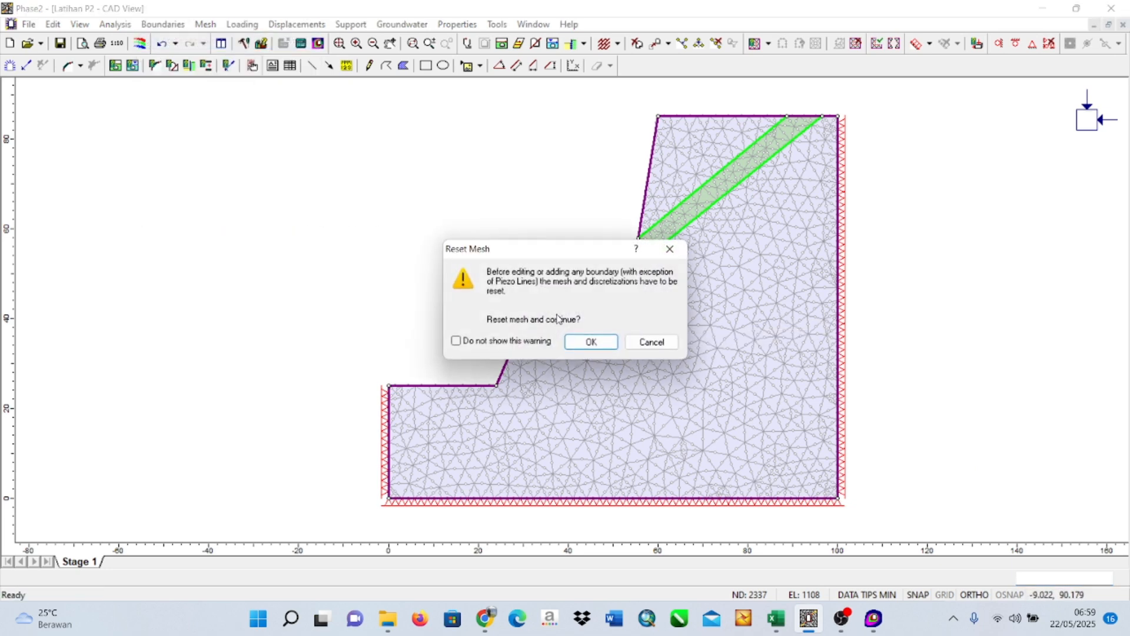
click(589, 342)
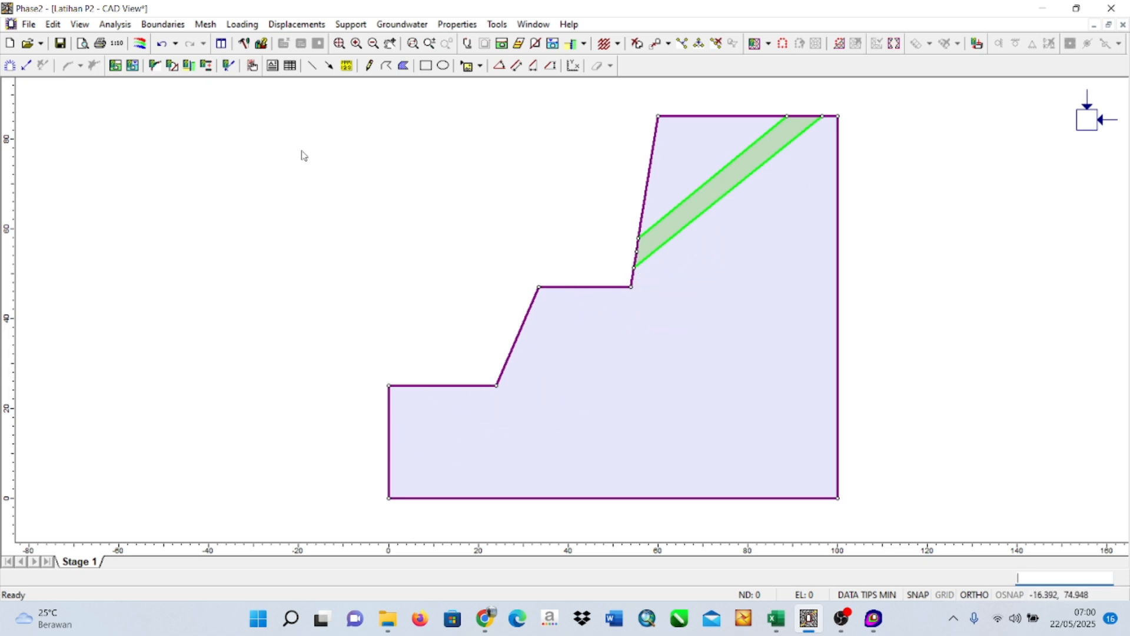
Add a circular excavation of 40 segments and about 1.5 m radius on the seam's lower boundary, centred near 72.3, 65.5.
click(163, 24)
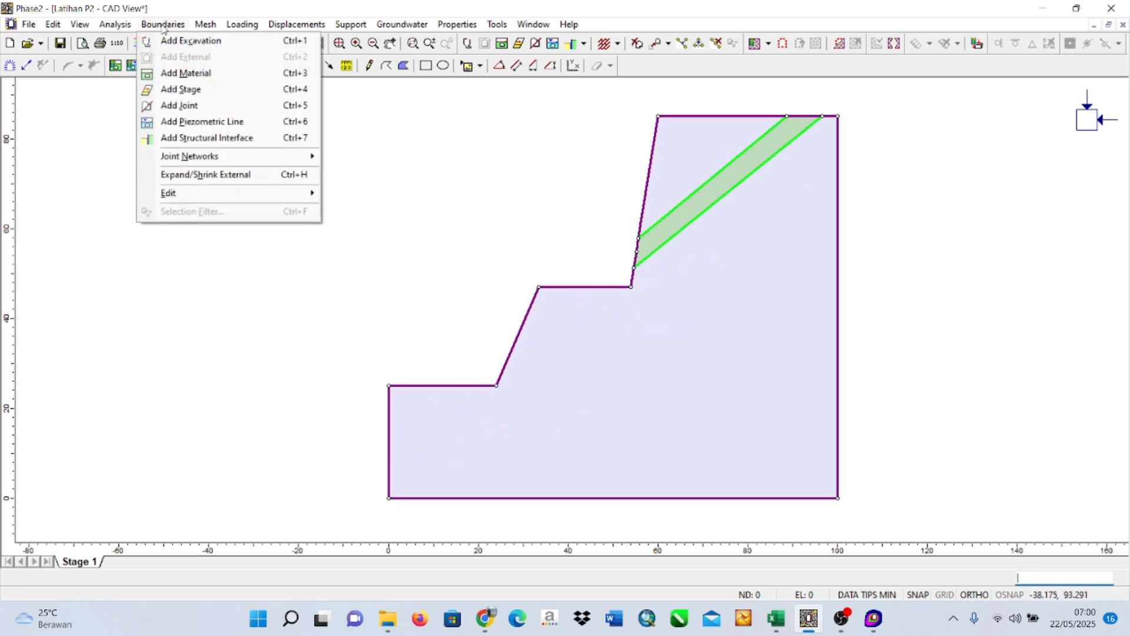
click(196, 42)
right_click(695, 247)
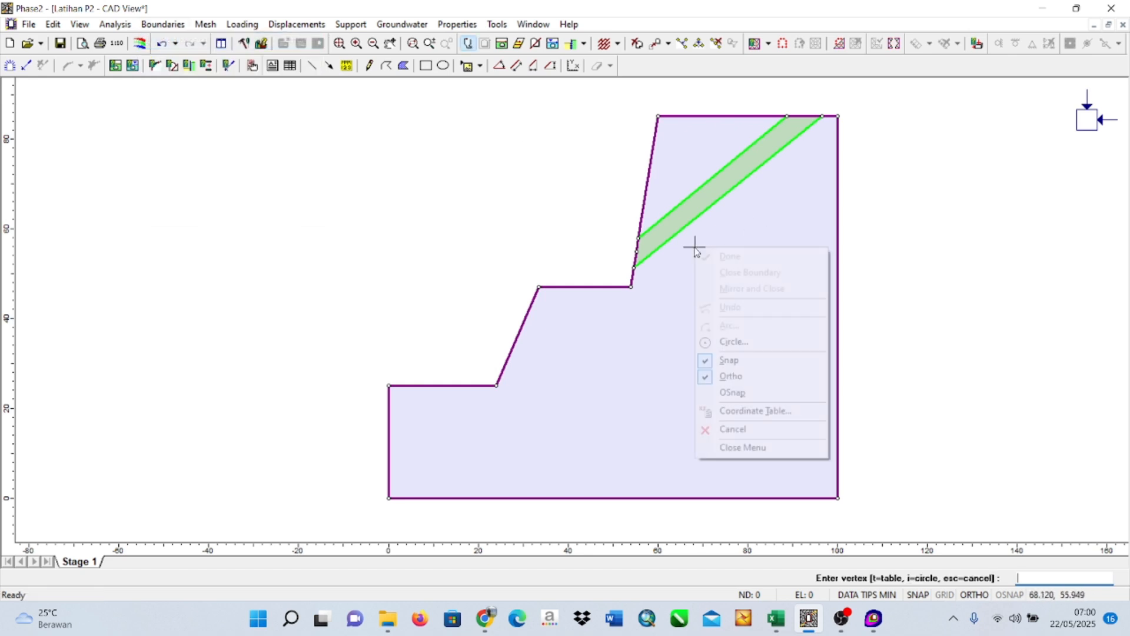
click(731, 345)
click(501, 287)
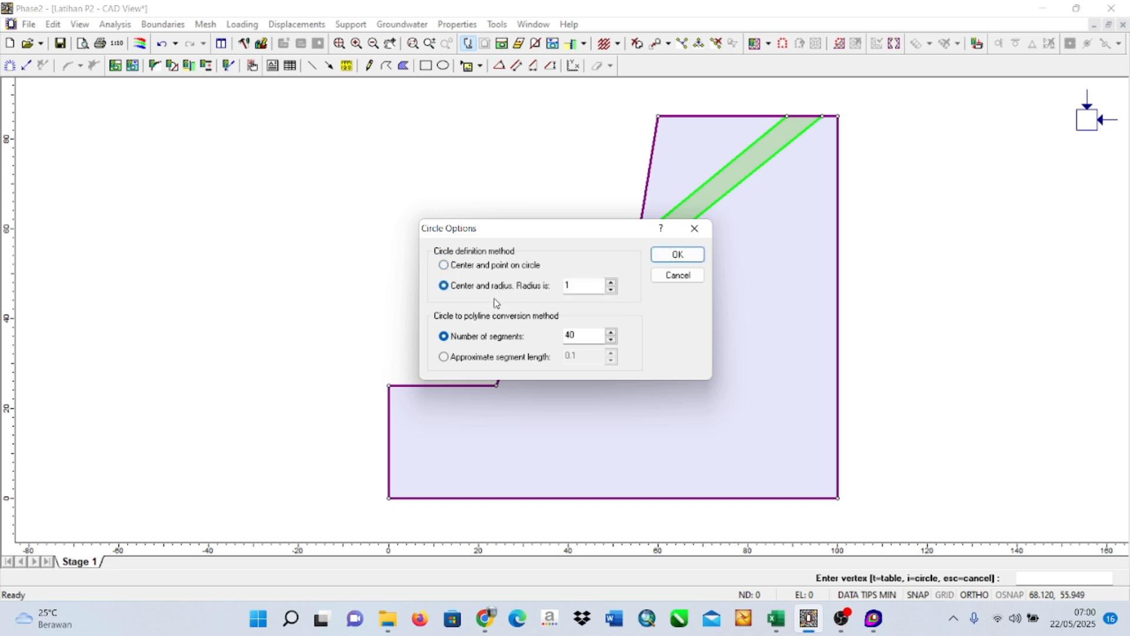
click(594, 285)
click(677, 254)
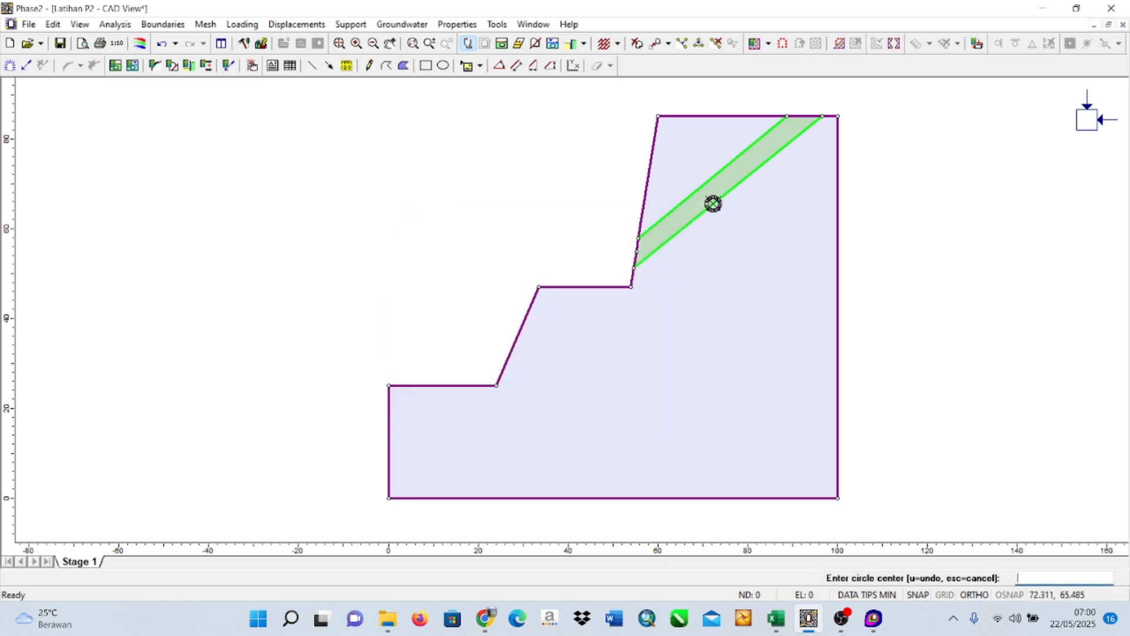
right_click(713, 204)
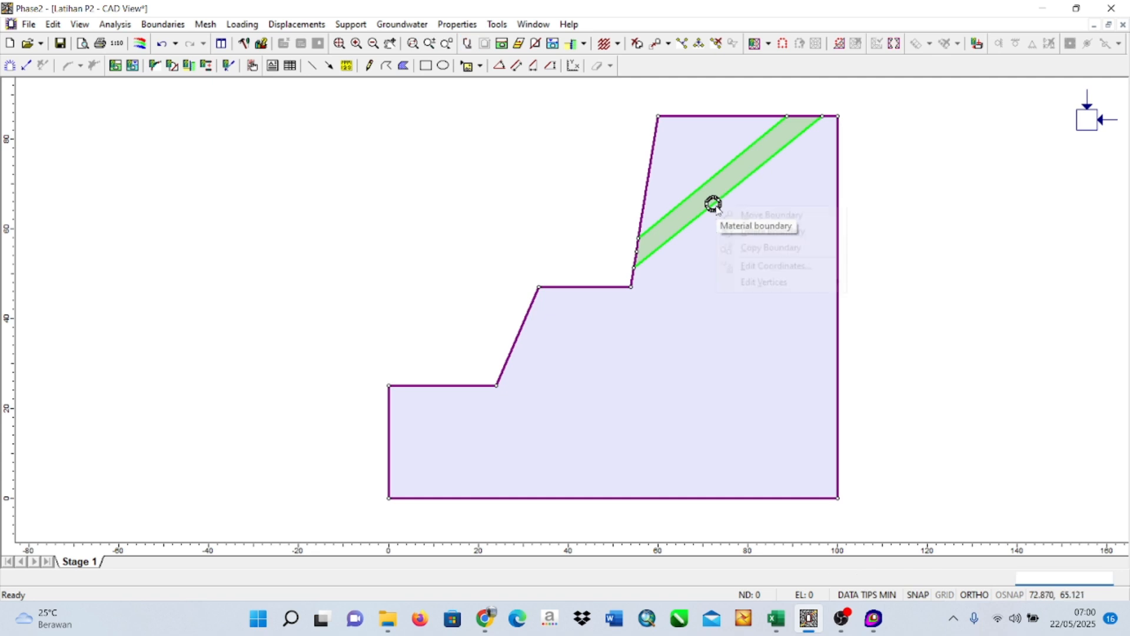
click(700, 237)
right_click(701, 237)
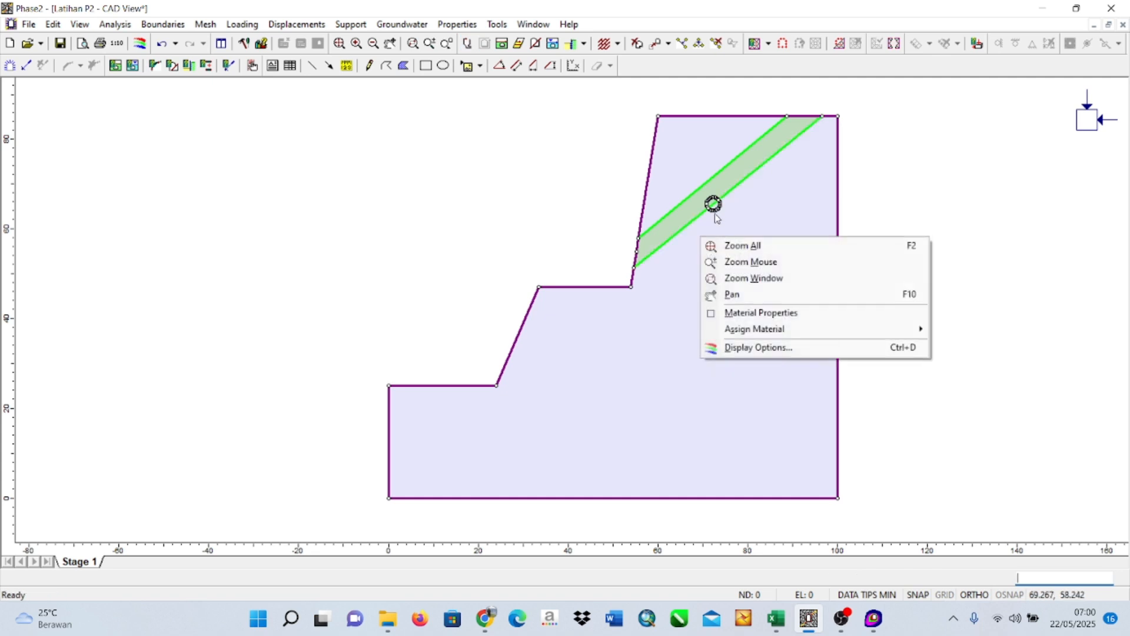
right_click(713, 204)
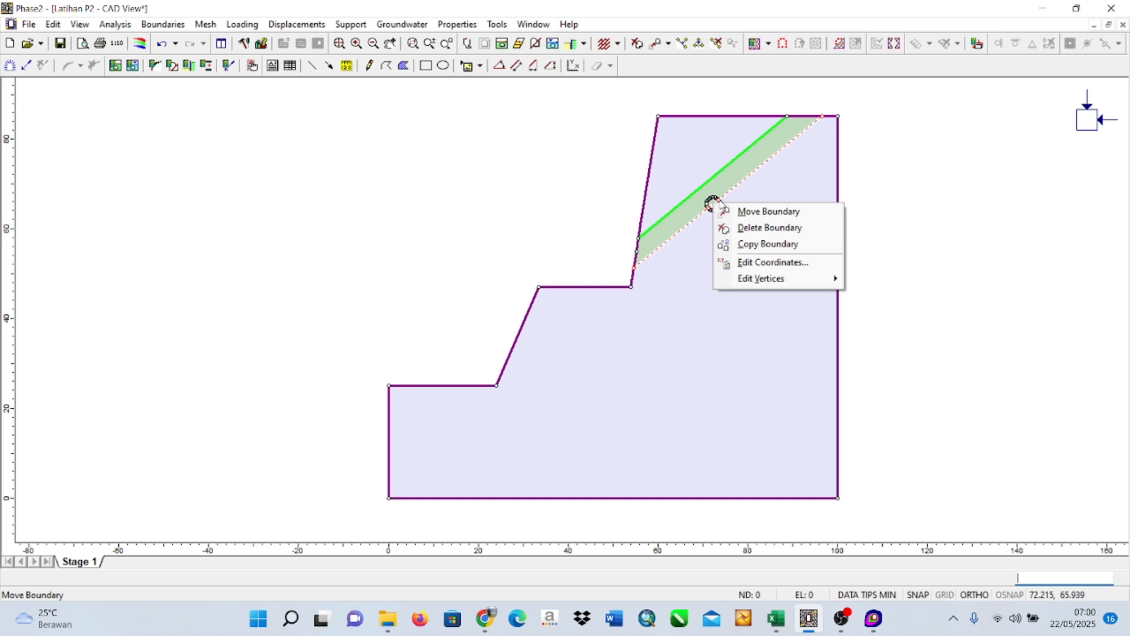
click(713, 203)
right_click(713, 204)
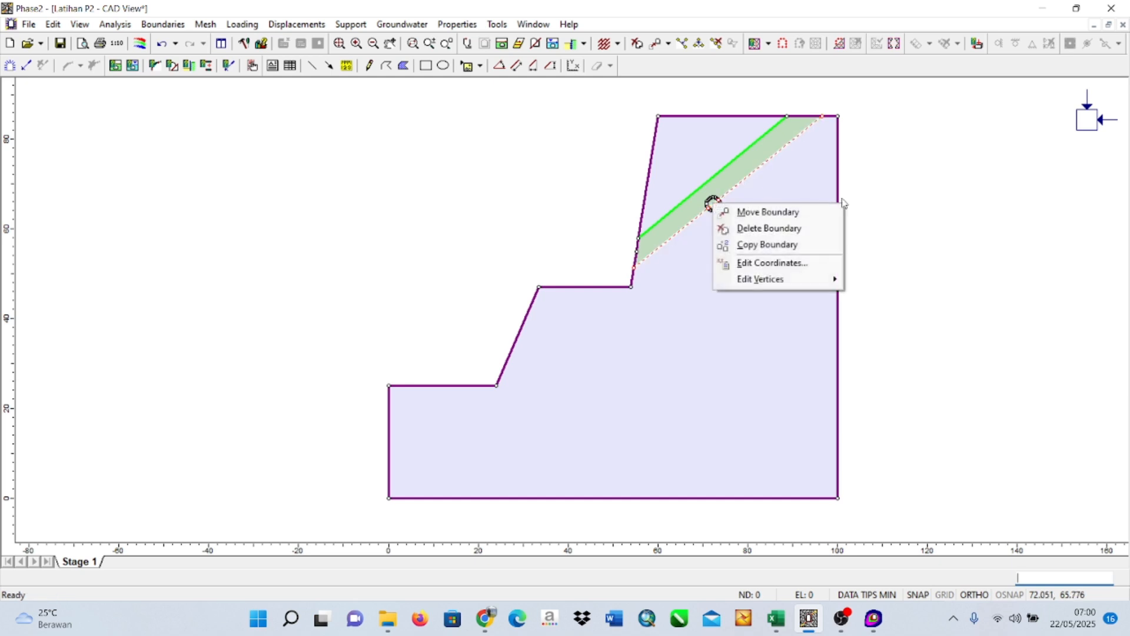
click(879, 195)
right_click(879, 195)
click(925, 139)
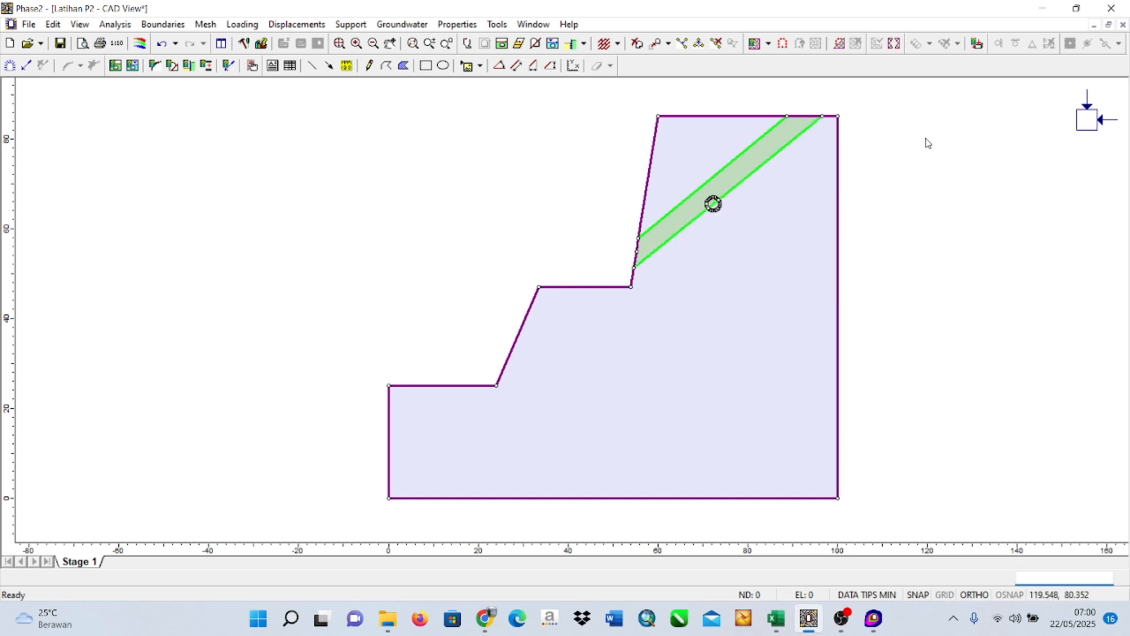
View the material properties of the seam area inside the circle and close them without changes.
scroll(752, 229, down, 6)
scroll(713, 236, up, 9)
drag(860, 164, 677, 273)
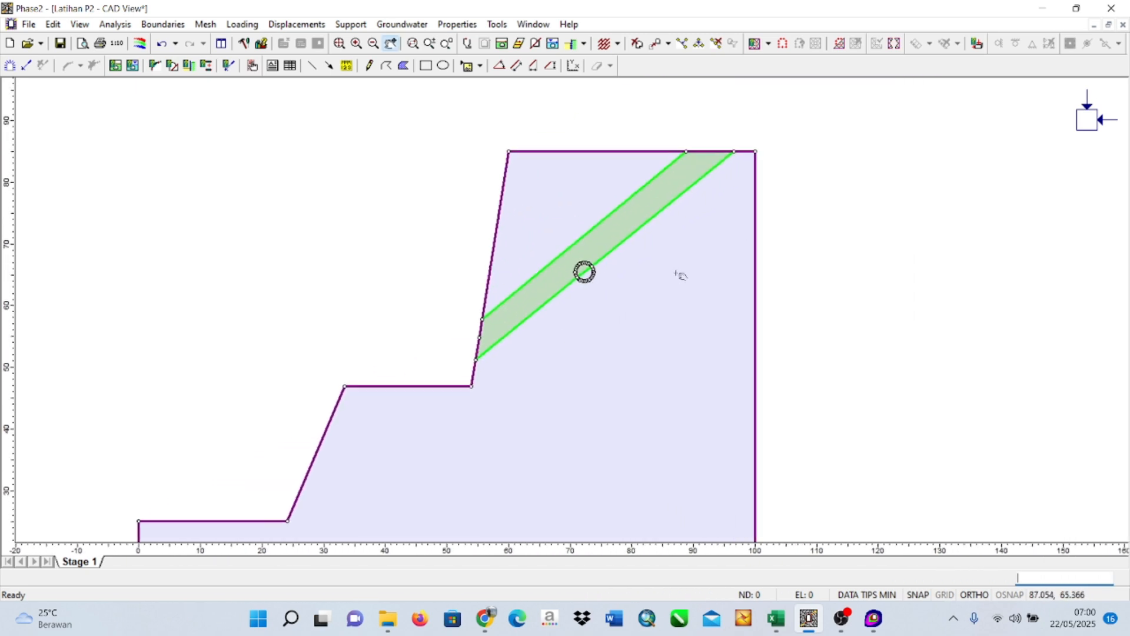
scroll(613, 253, up, 5)
drag(780, 204, 677, 303)
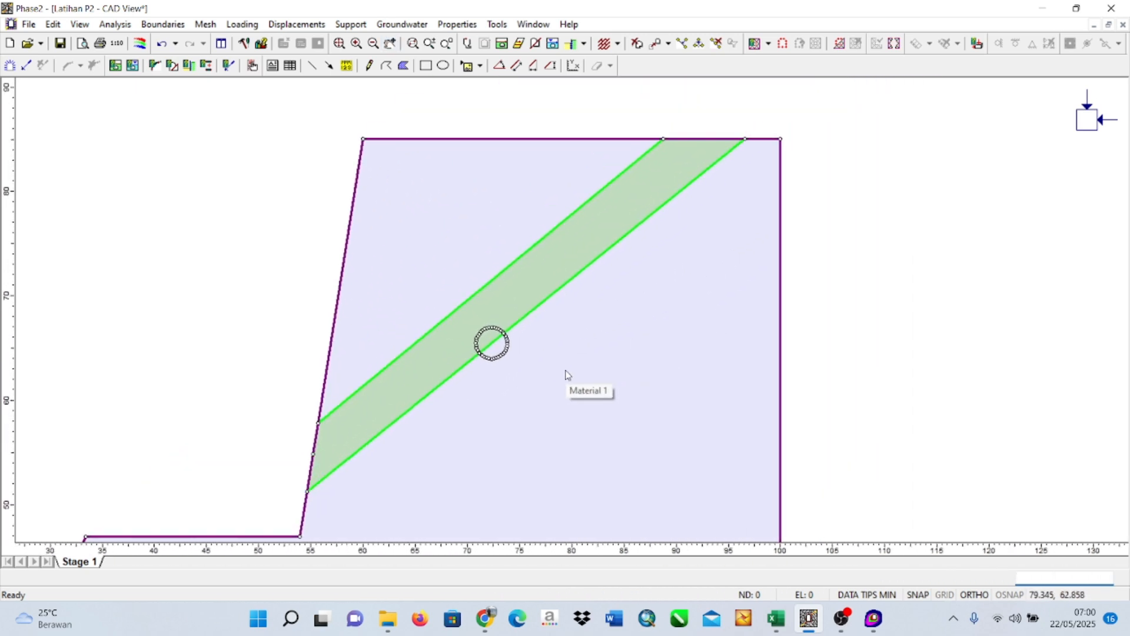
scroll(563, 371, up, 1)
right_click(478, 342)
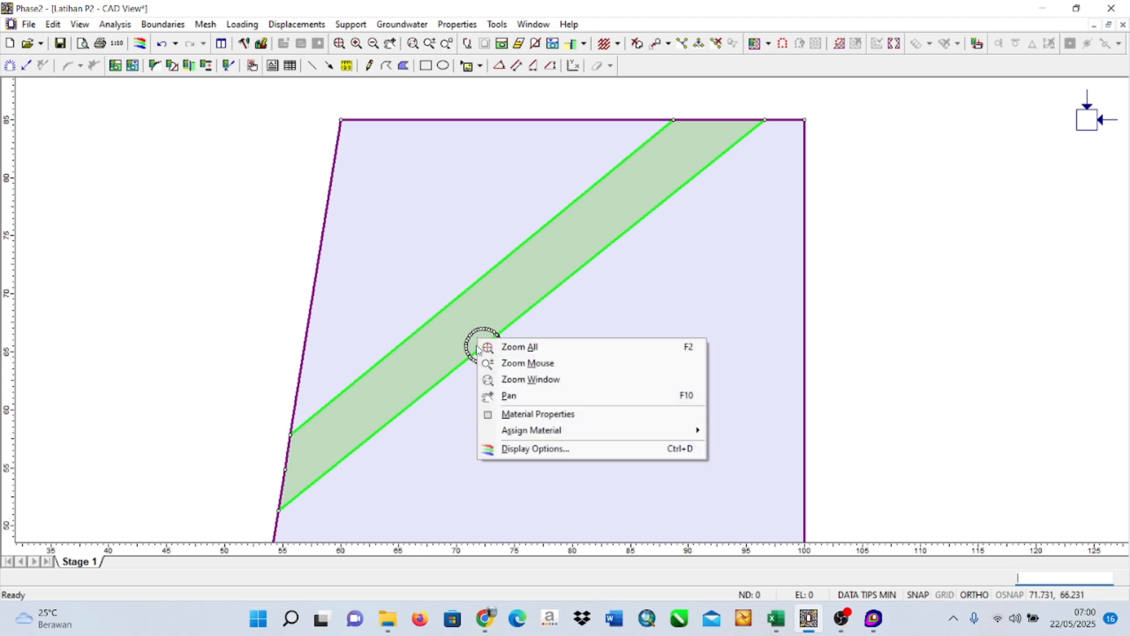
click(523, 415)
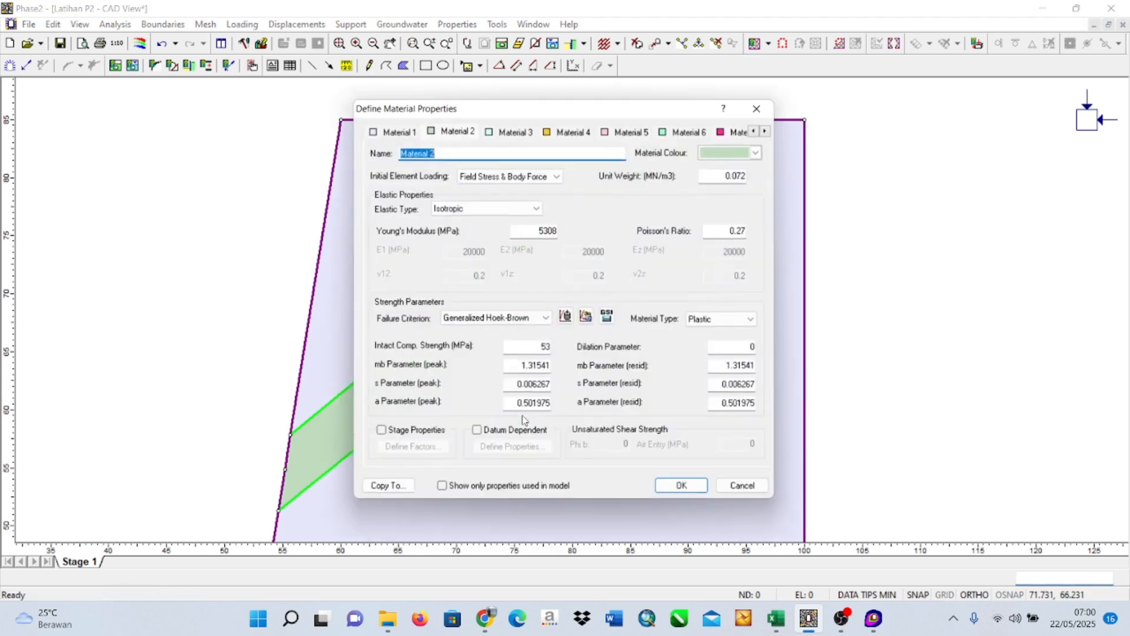
click(762, 107)
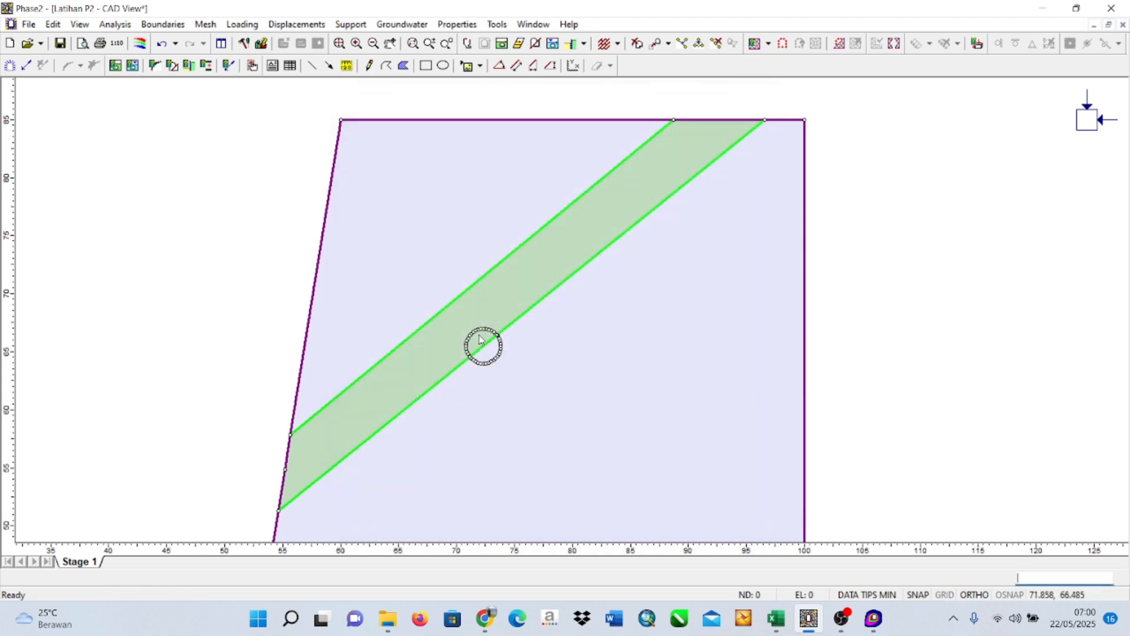
Excavate both parts of the circle, above and below the seam's lower boundary.
right_click(479, 335)
click(887, 266)
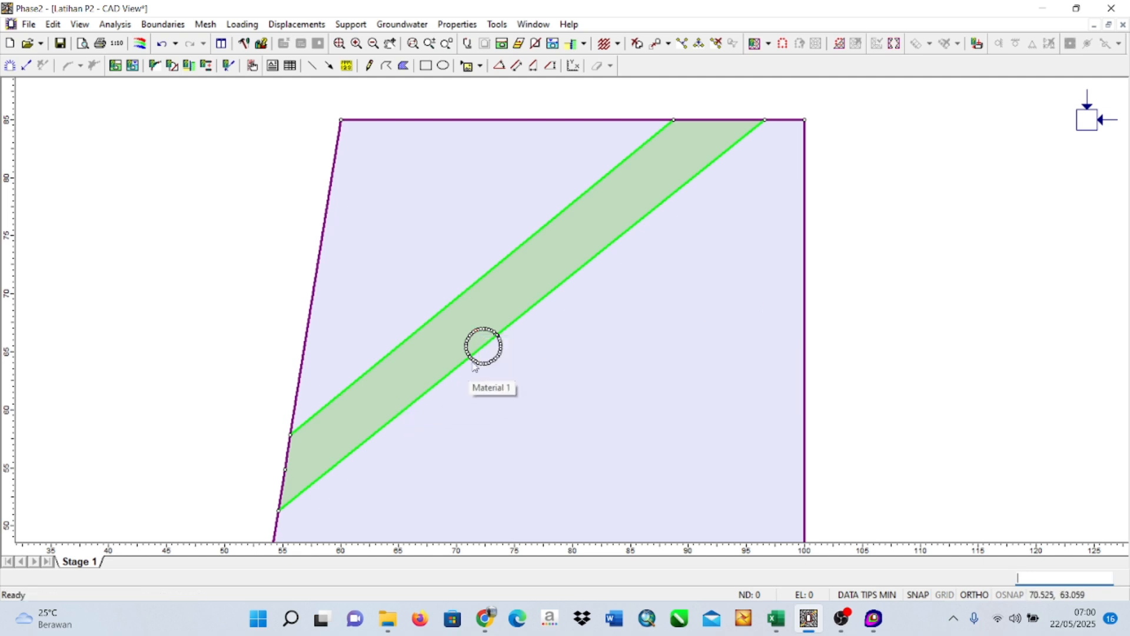
right_click(480, 340)
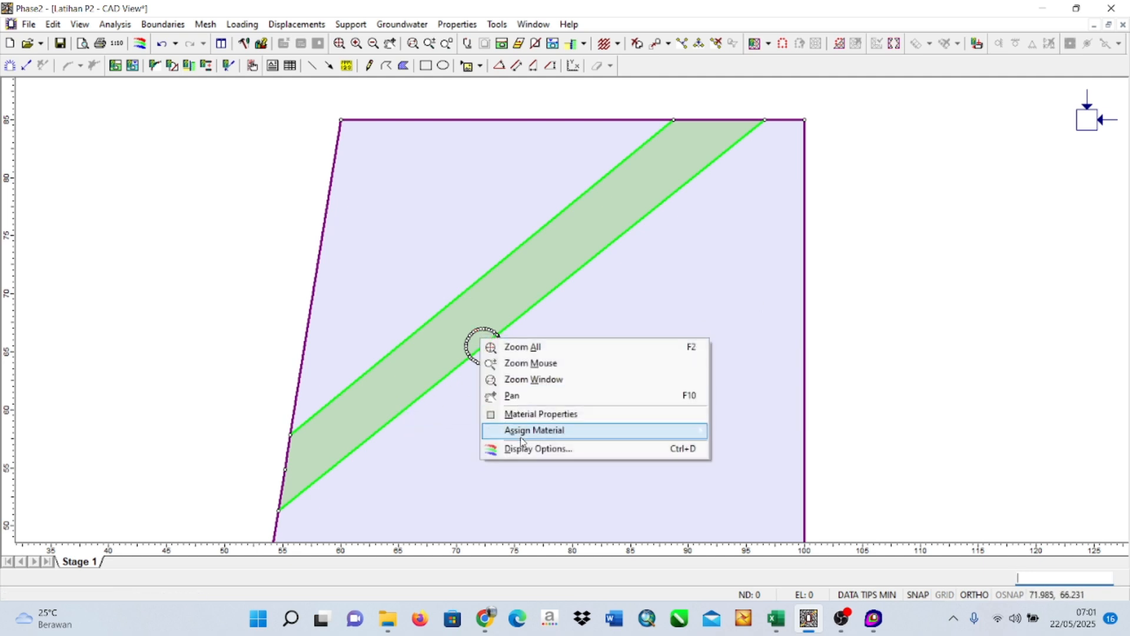
mouse_move(589, 430)
click(777, 436)
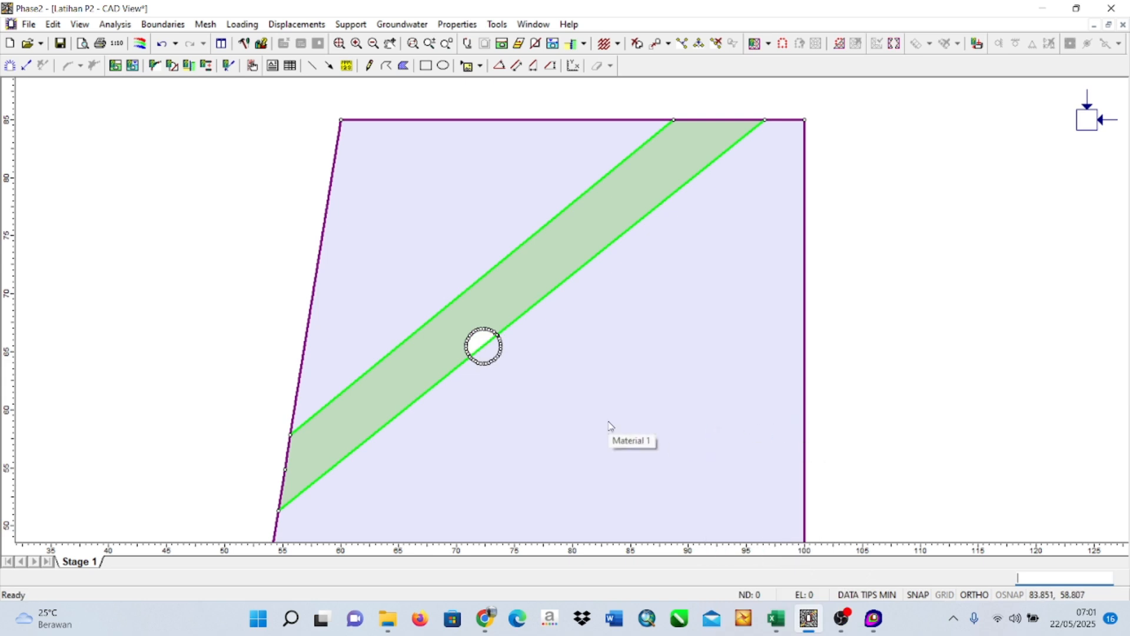
right_click(494, 352)
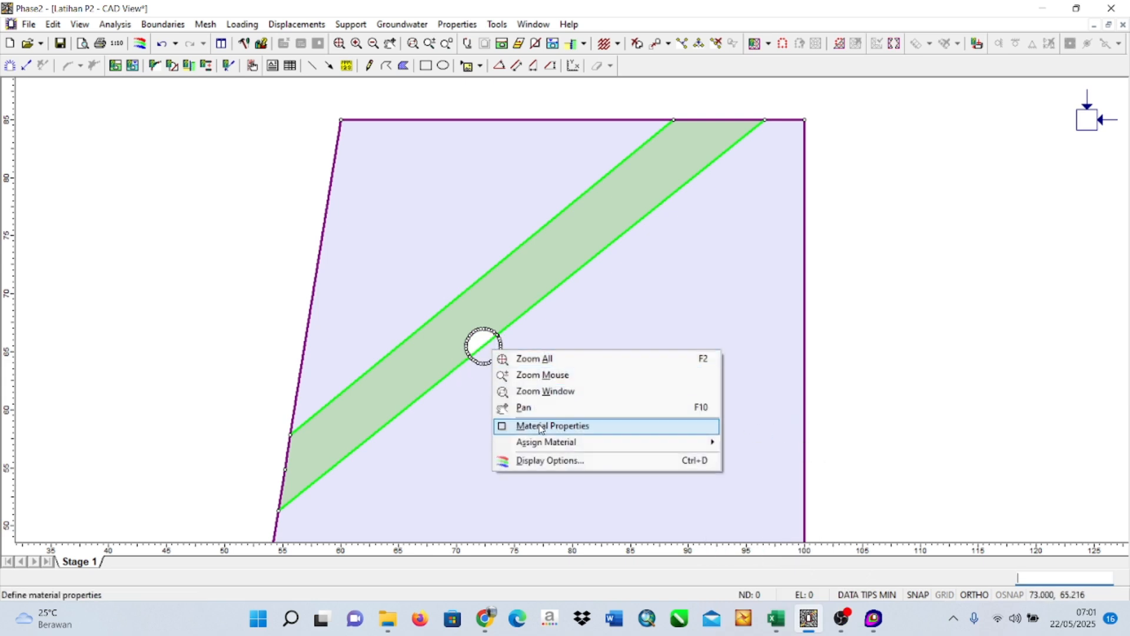
mouse_move(677, 442)
click(756, 443)
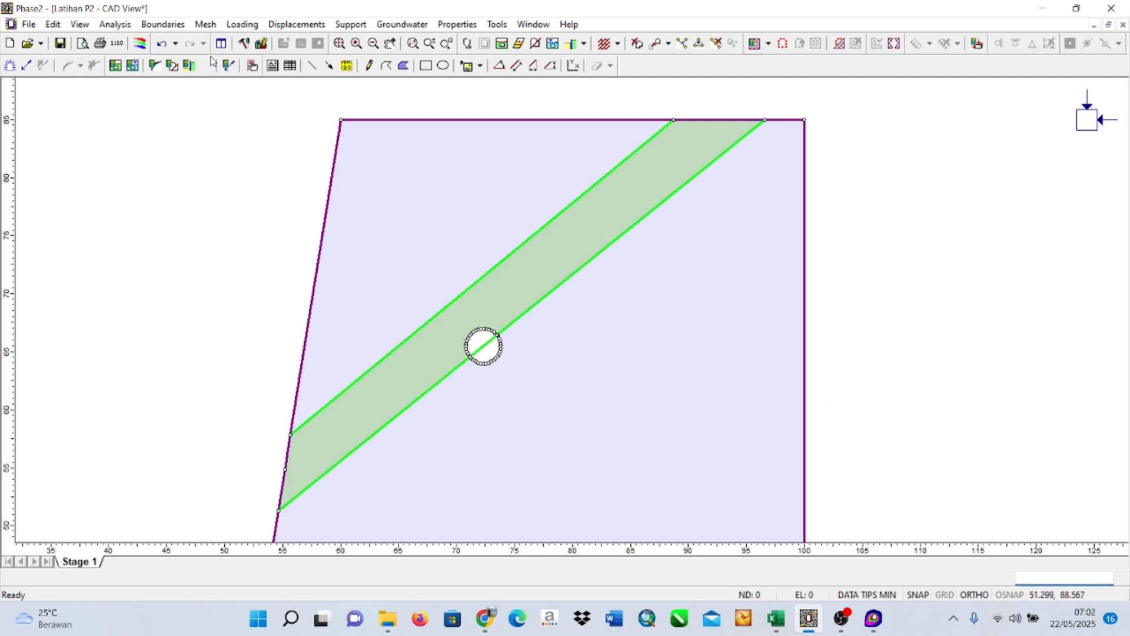
Discretize and mesh the slope model with the circular opening.
click(205, 24)
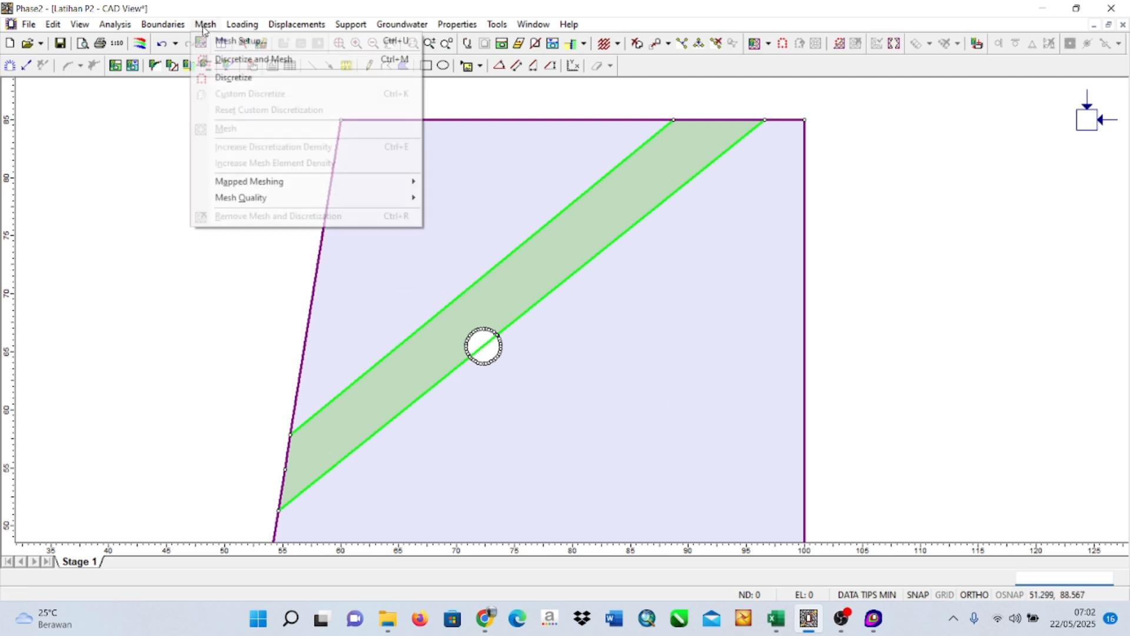
click(235, 60)
scroll(151, 310, down, 5)
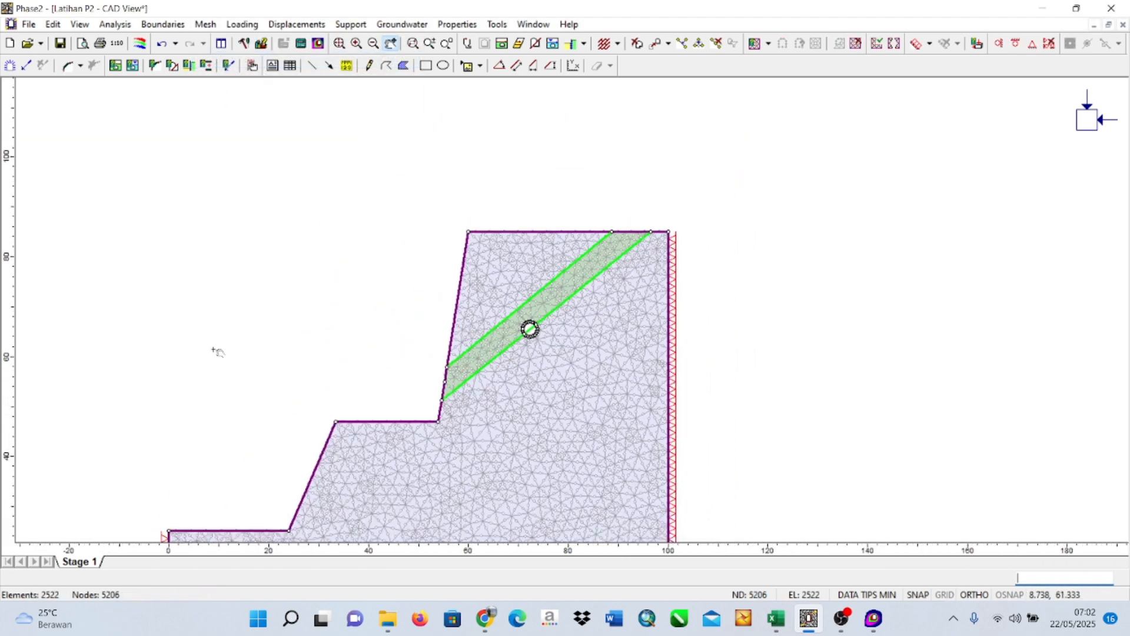
drag(213, 350, 403, 250)
scroll(328, 281, up, 1)
scroll(328, 280, down, 2)
scroll(353, 253, down, 1)
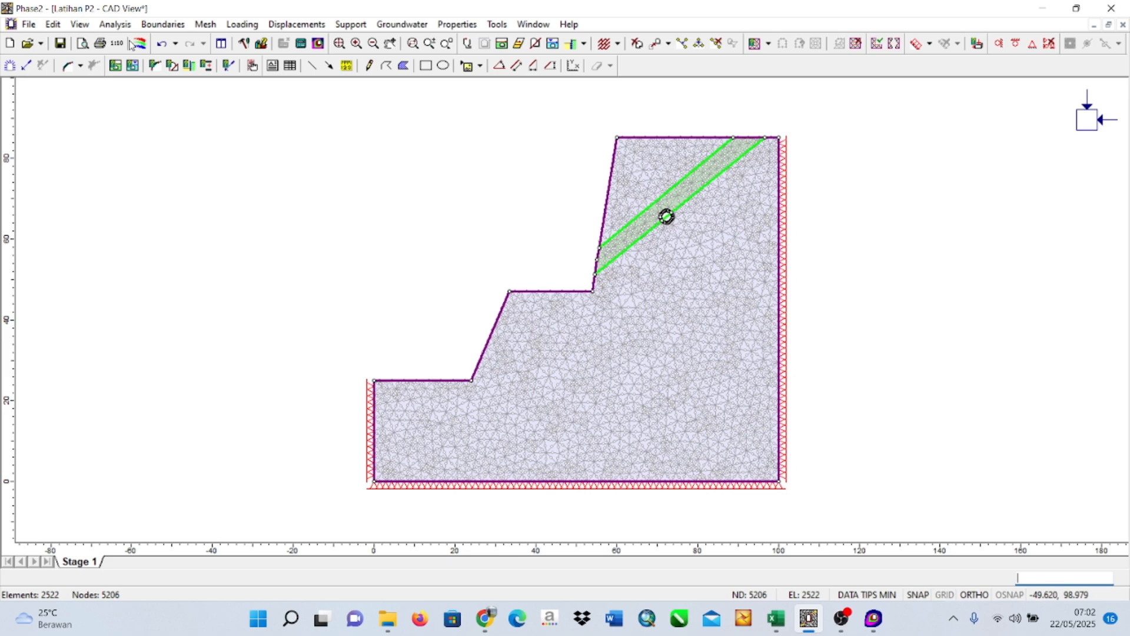
Compute the modified model, saving the changes to Latihan P2, and open the results in Interpret.
click(115, 24)
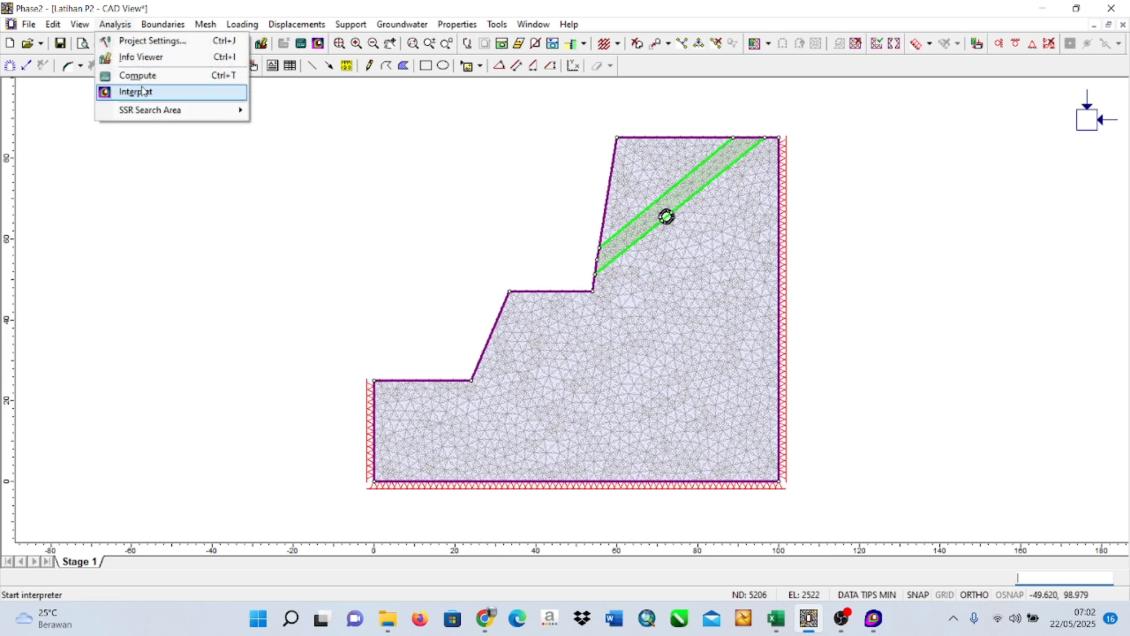
click(158, 81)
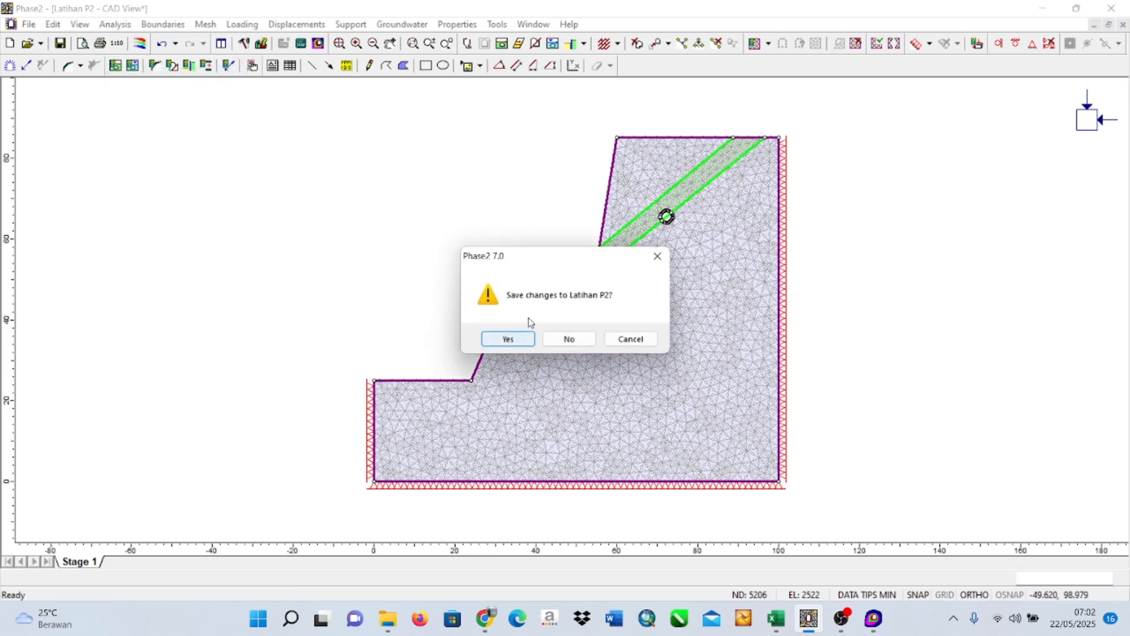
click(524, 338)
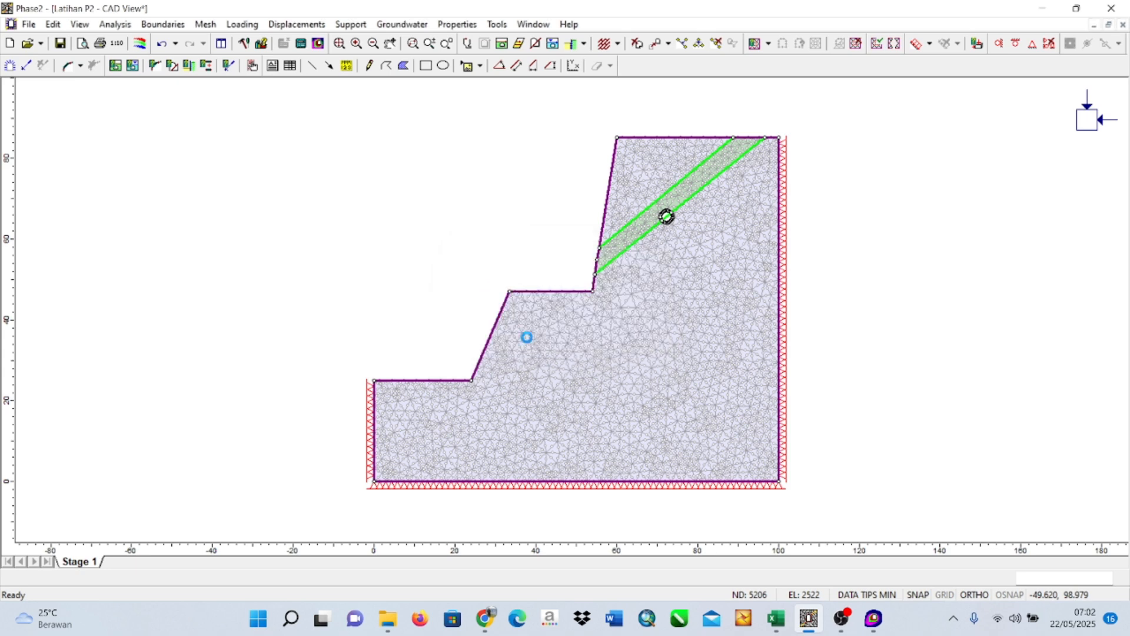
click(661, 208)
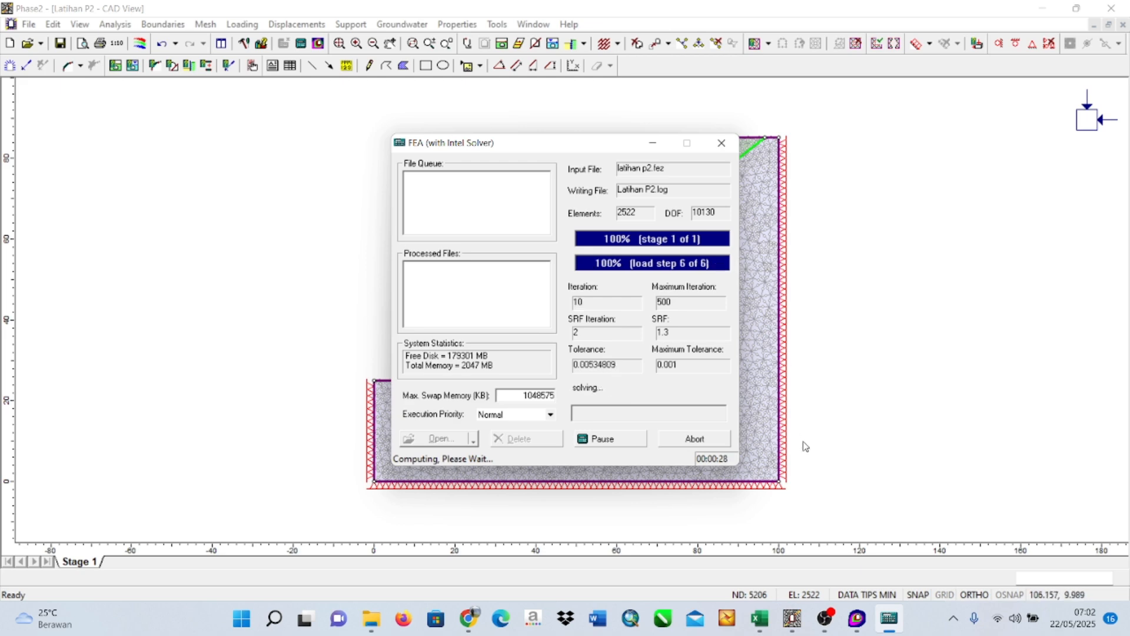
mouse_move(825, 631)
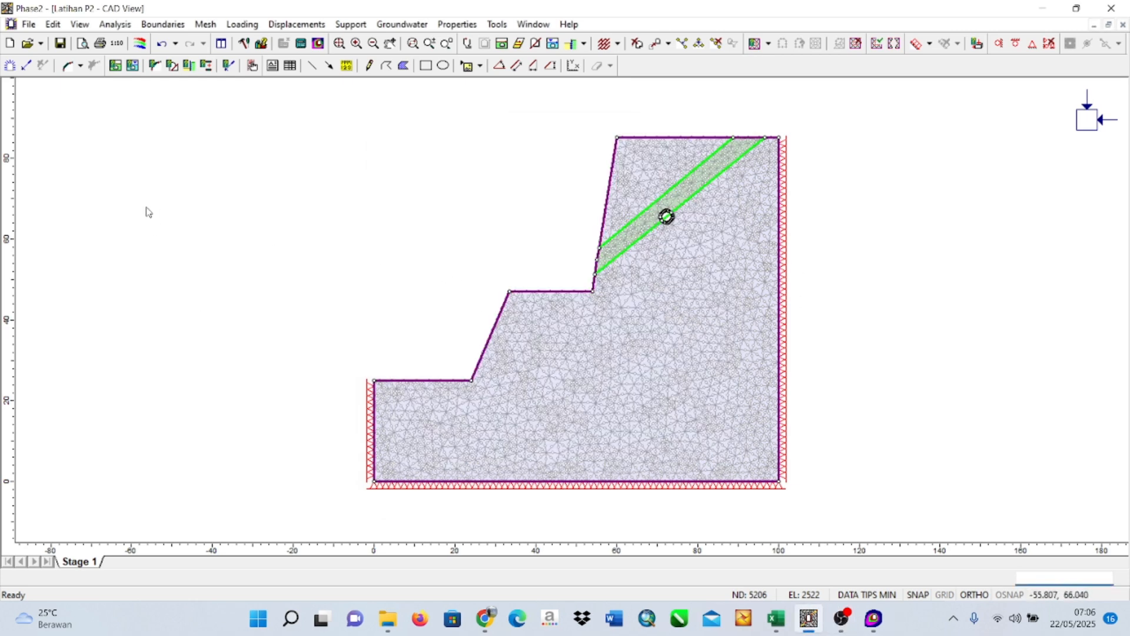
click(115, 24)
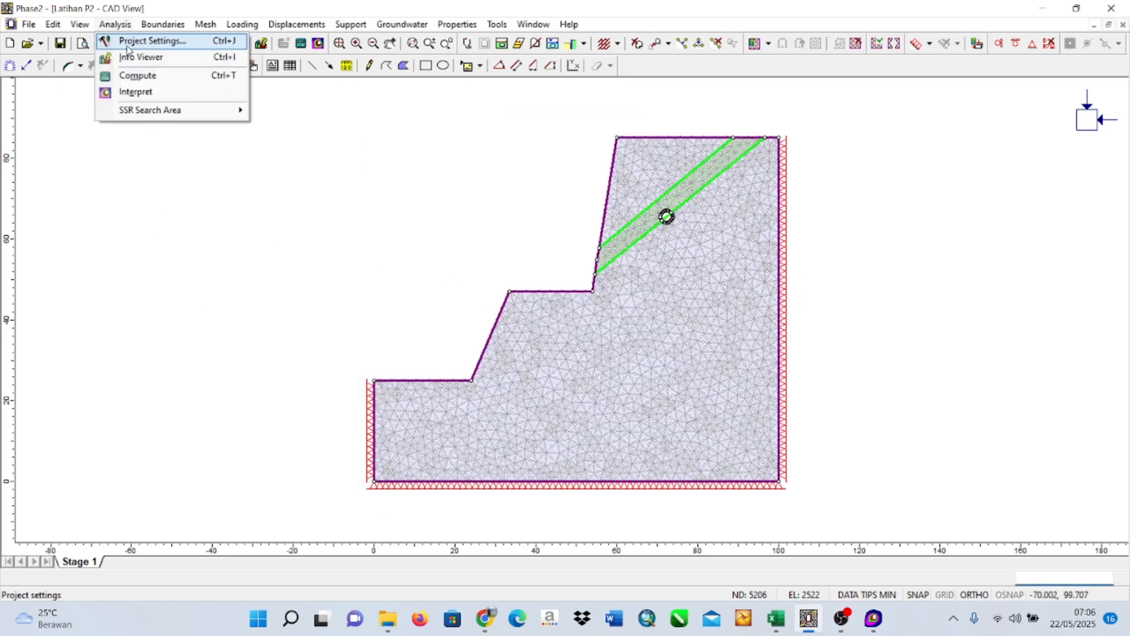
click(135, 92)
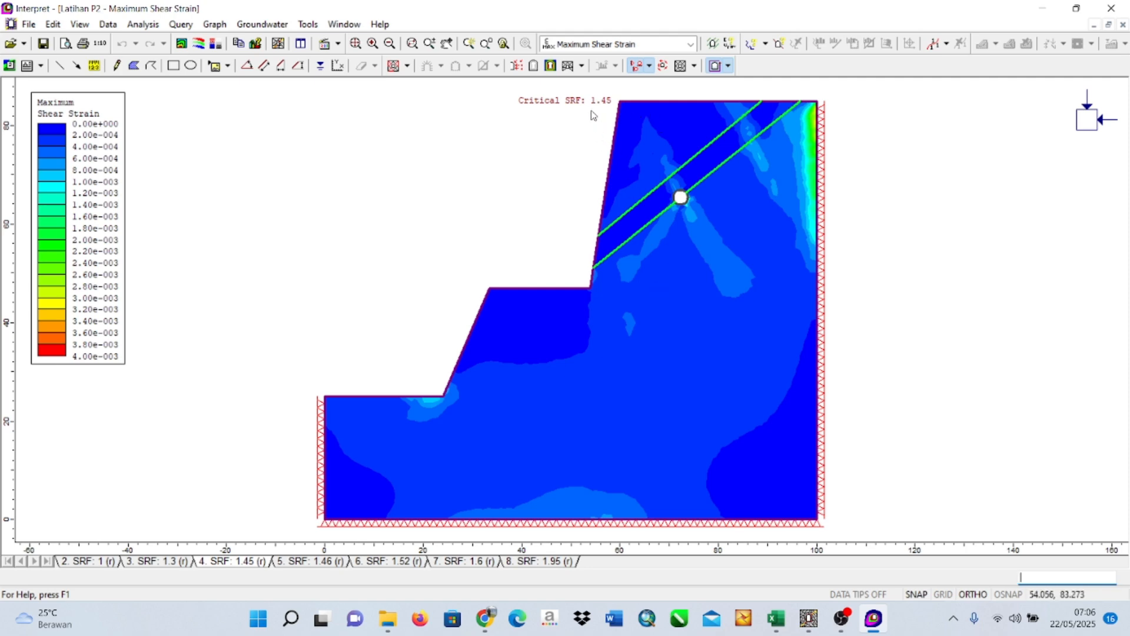
Display the total displacement contours of the unsupported opening model and compare the undeformed and deformed contour views.
mouse_move(877, 621)
click(691, 44)
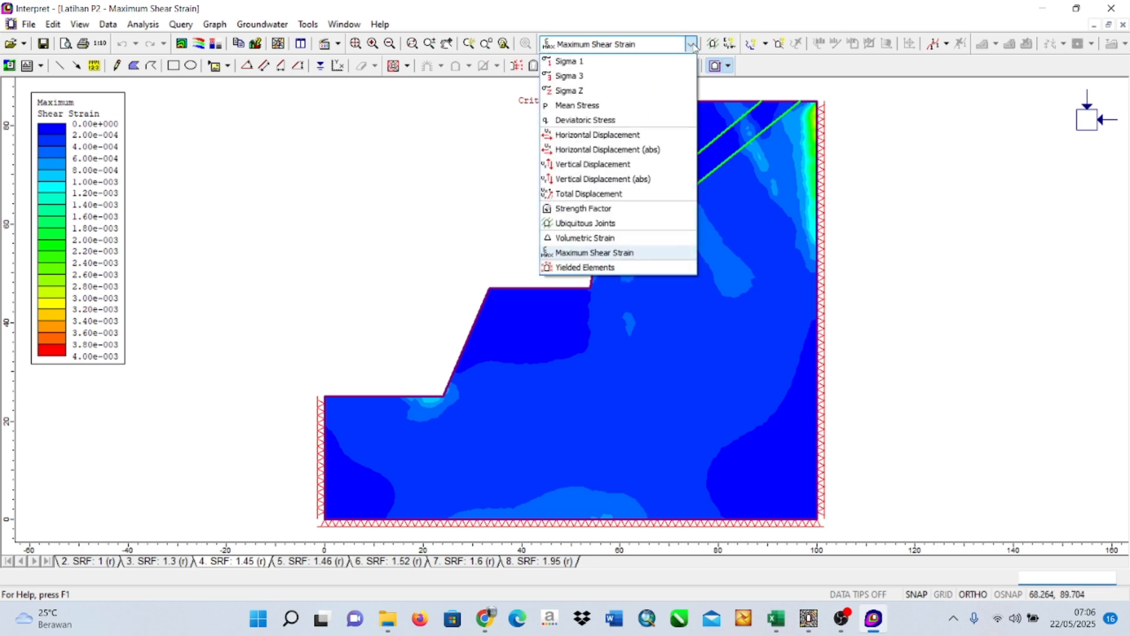
click(626, 194)
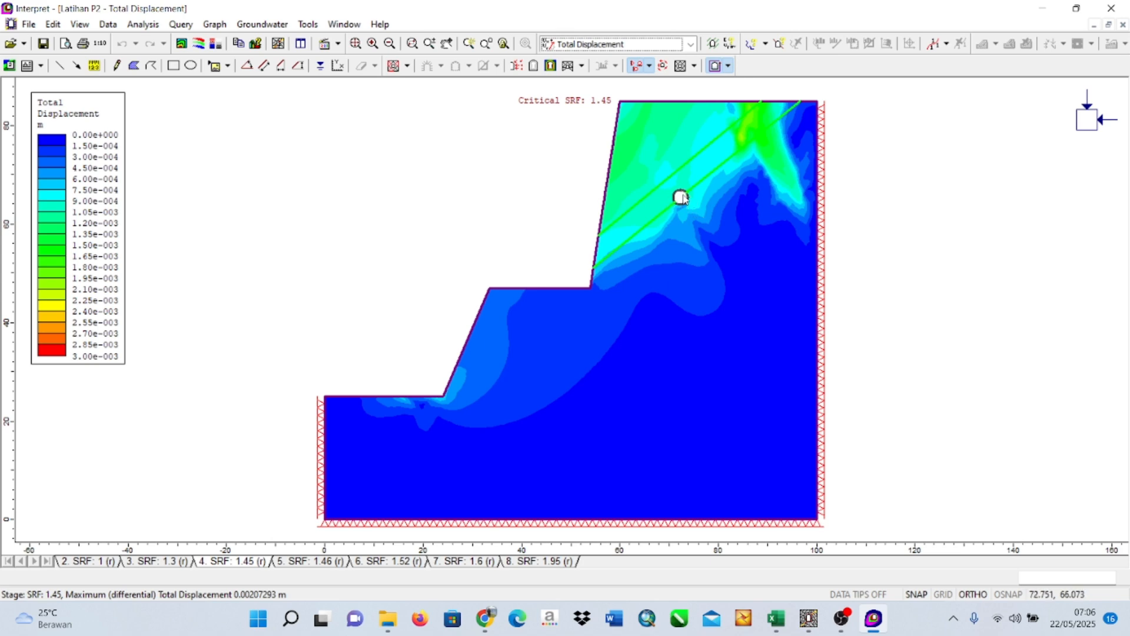
click(551, 67)
click(551, 67)
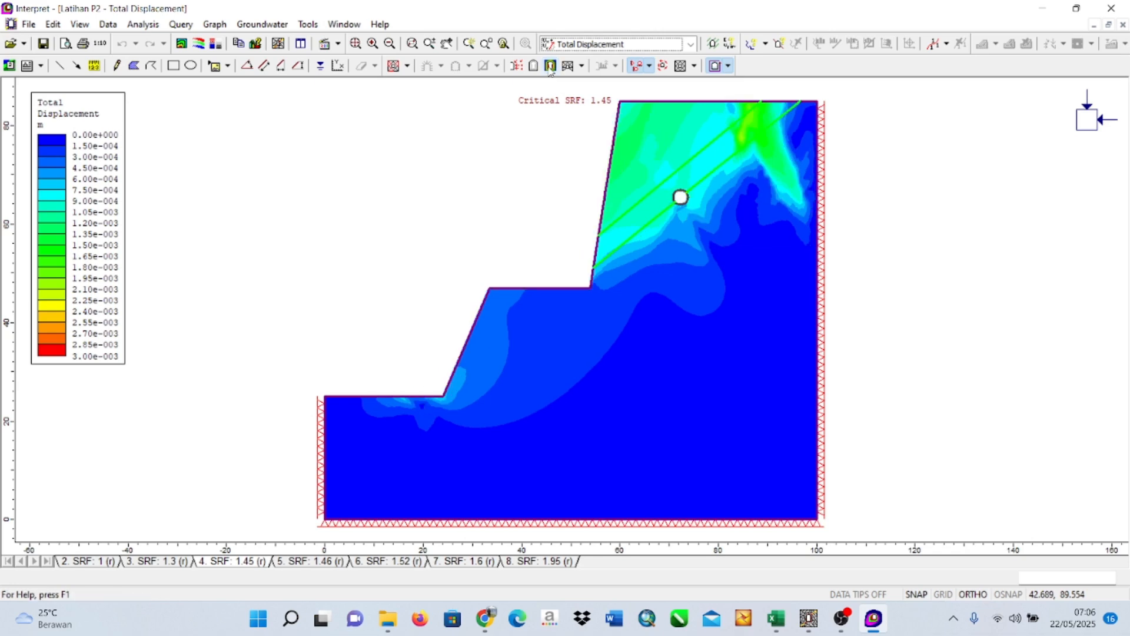
click(551, 67)
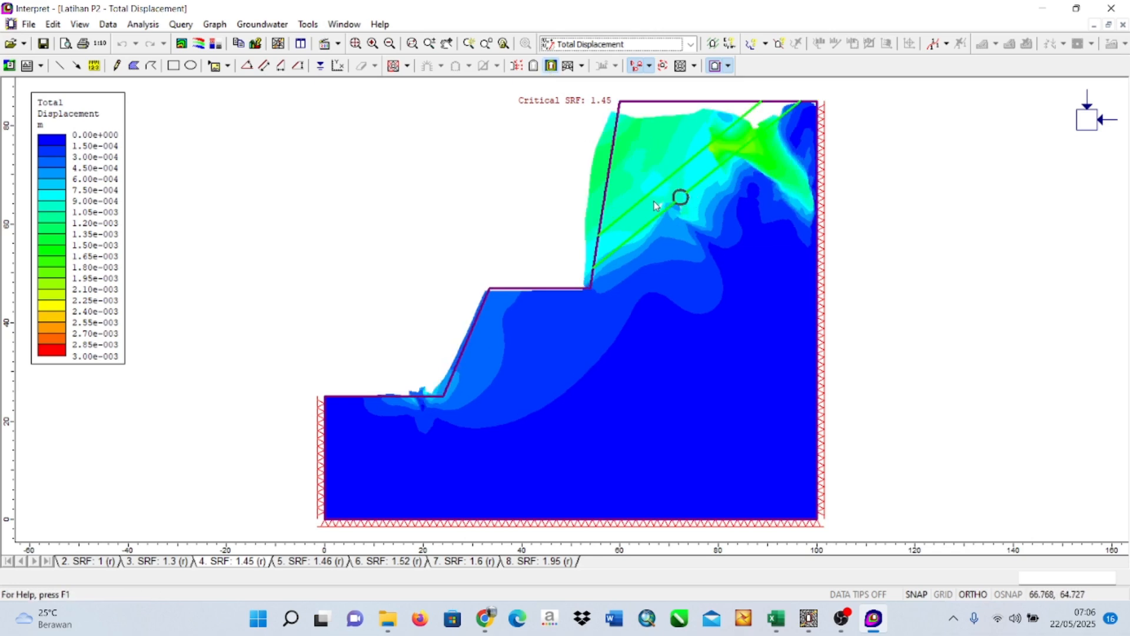
click(549, 67)
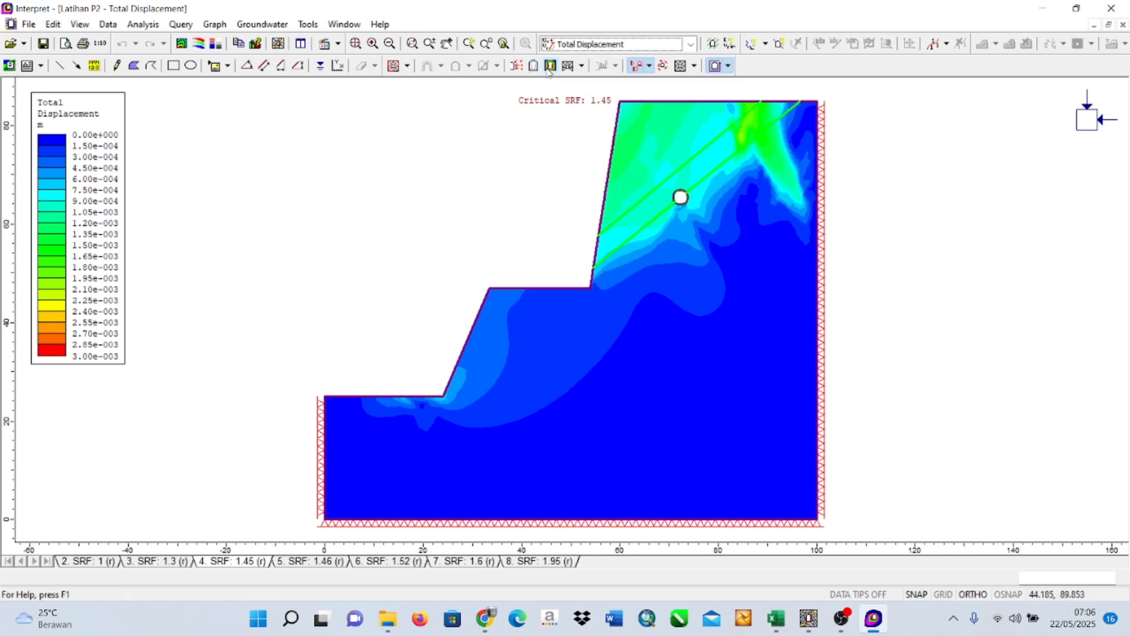
click(549, 67)
click(550, 67)
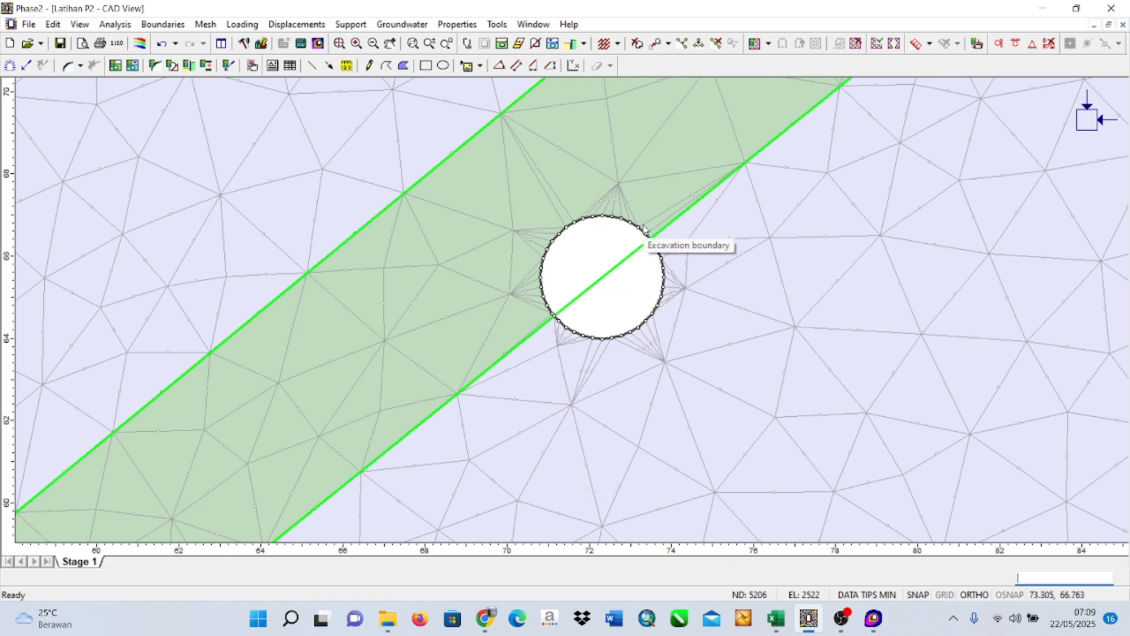
Add a Bolt 1 pattern normal to the circular opening's boundary around its upper arc, 2 m long with 1 m in-plane spacing.
click(351, 24)
click(366, 57)
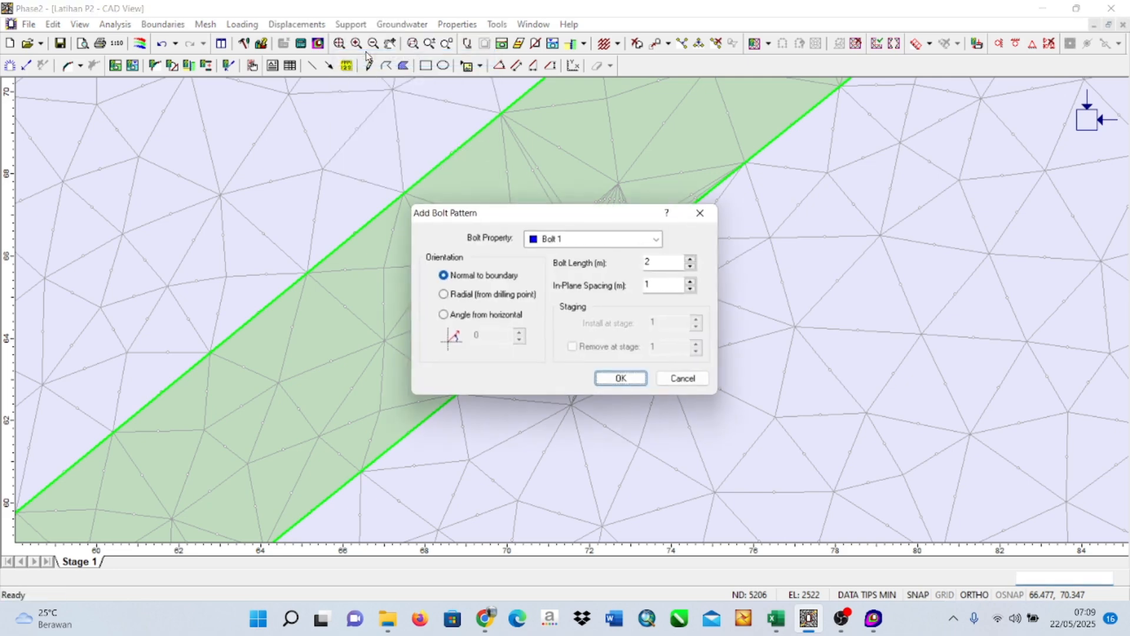
click(623, 380)
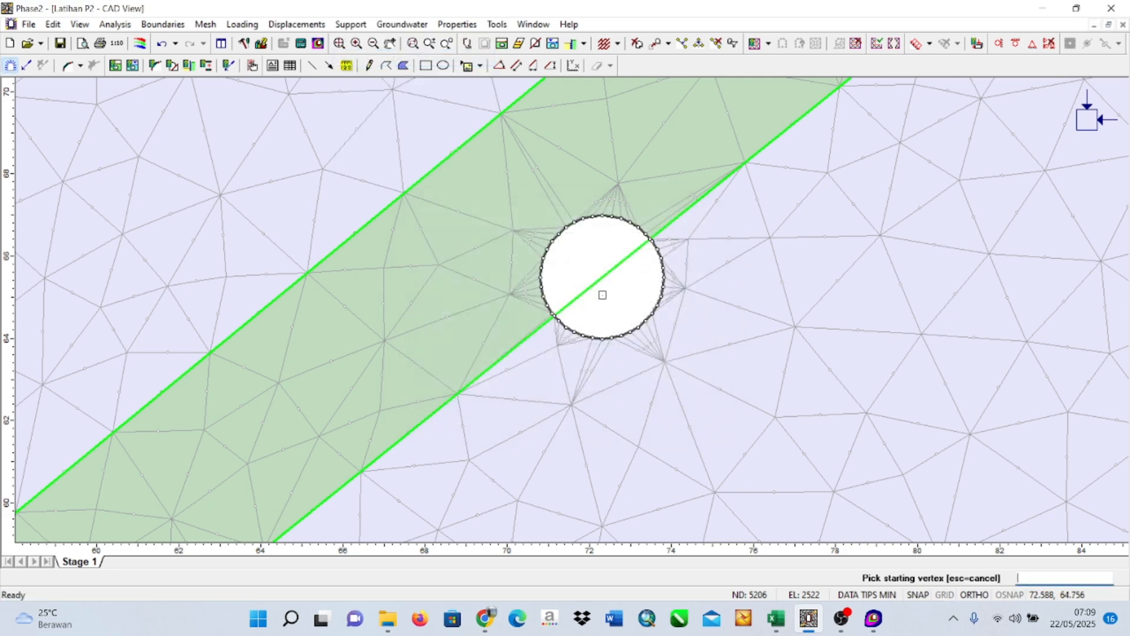
scroll(600, 294, up, 3)
drag(780, 203, 726, 338)
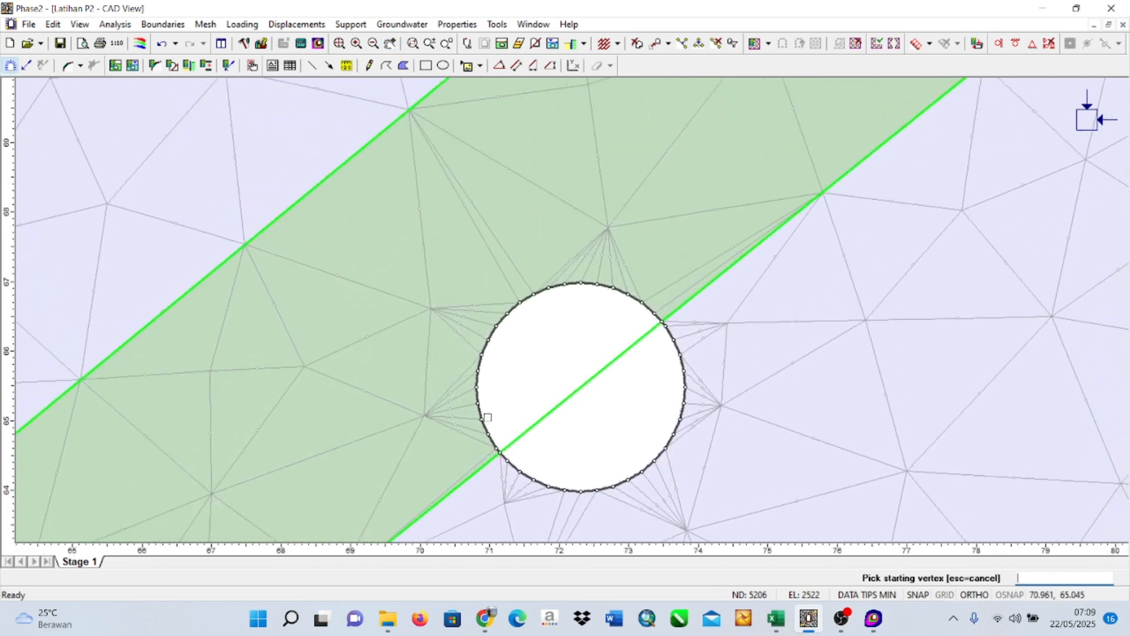
click(478, 370)
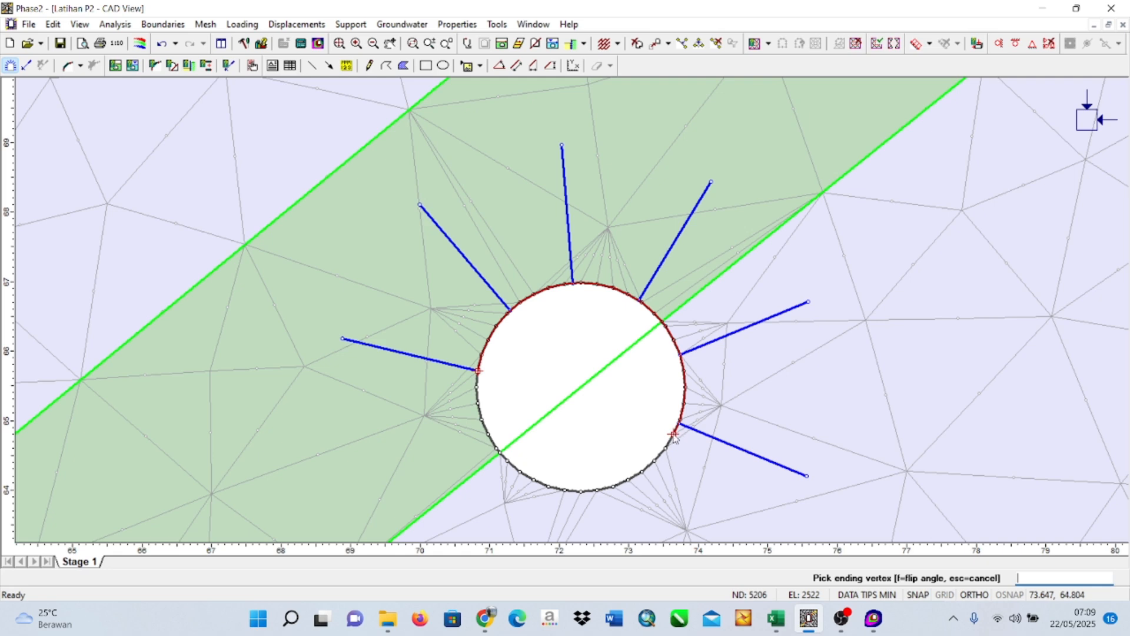
click(673, 435)
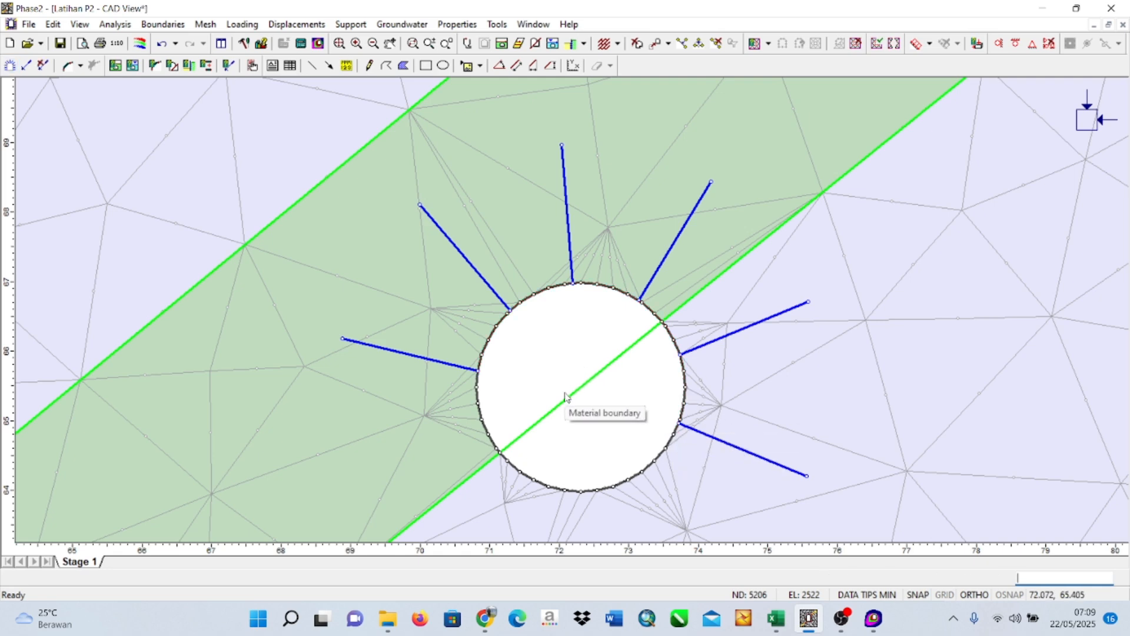
Add Liner 1 along the bolted upper arc of the circular opening, from the first bolt to the last, excluding the seam's lower boundary.
click(351, 25)
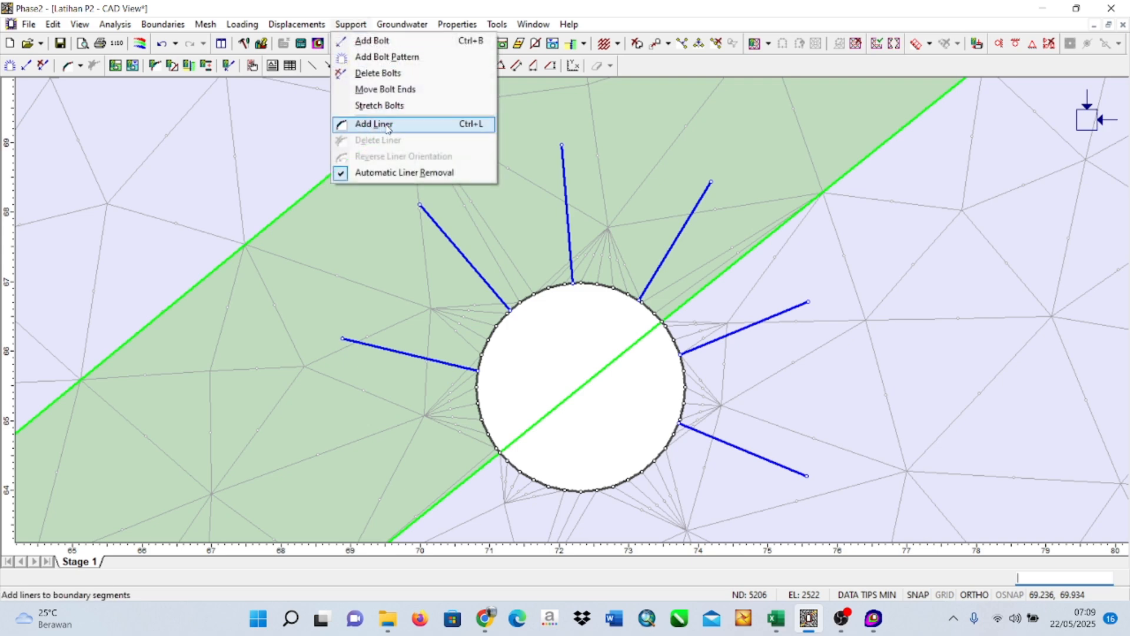
click(409, 126)
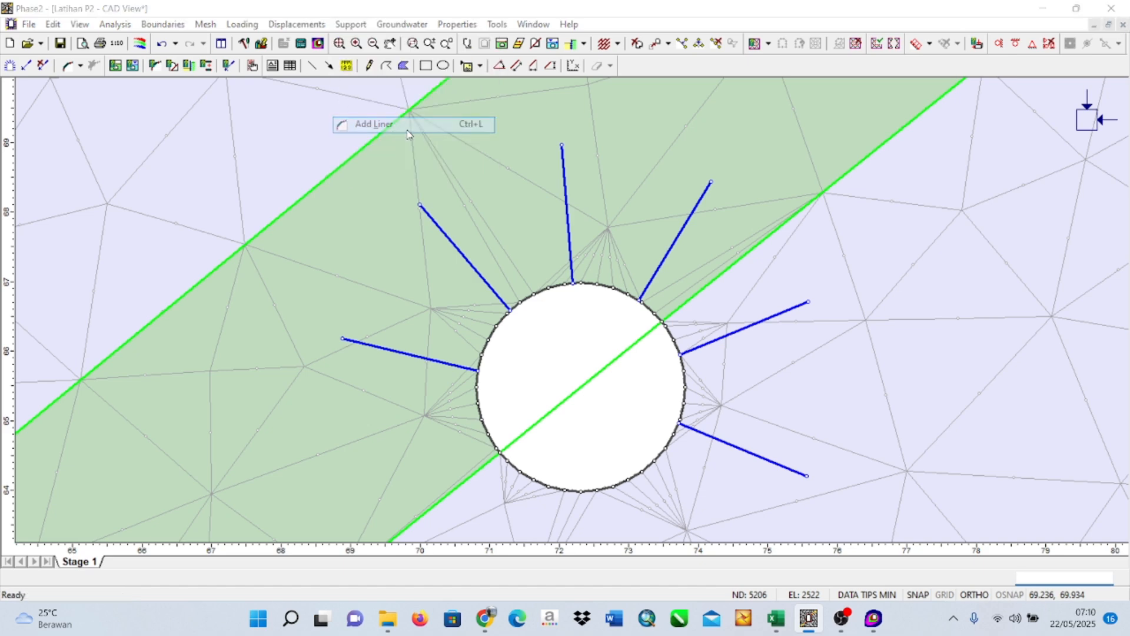
click(574, 380)
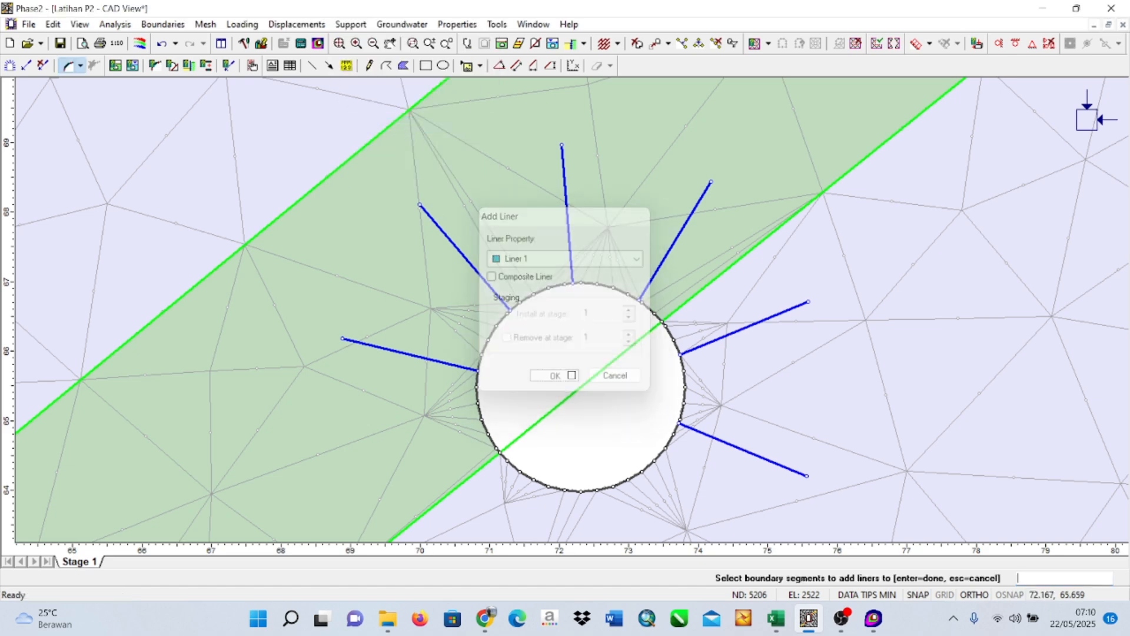
scroll(530, 328, up, 3)
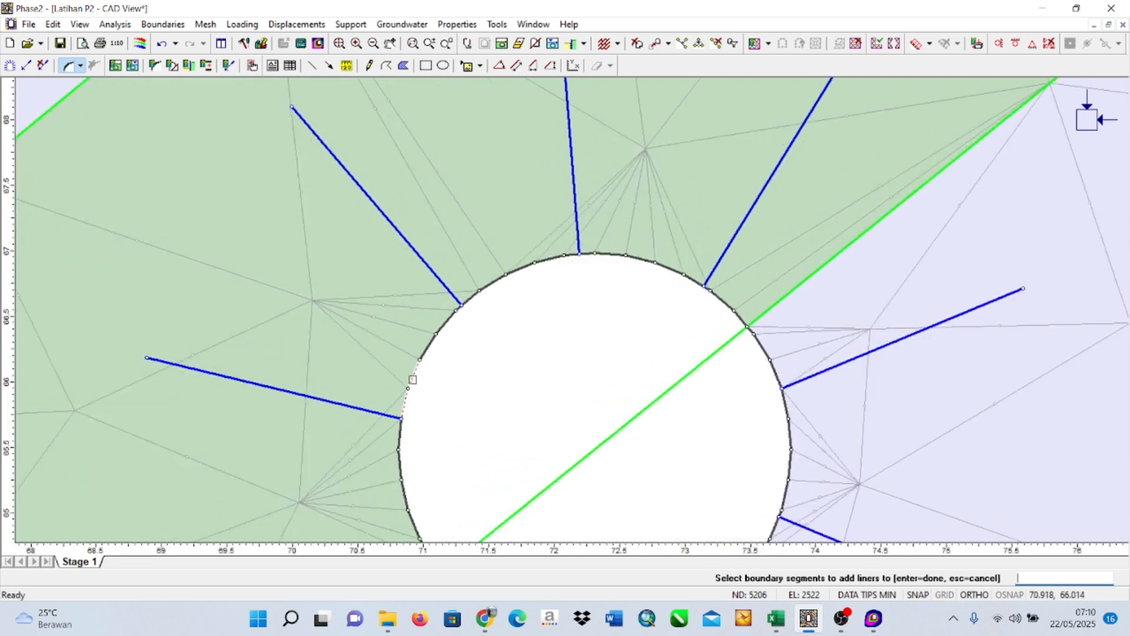
click(430, 345)
click(444, 321)
click(493, 283)
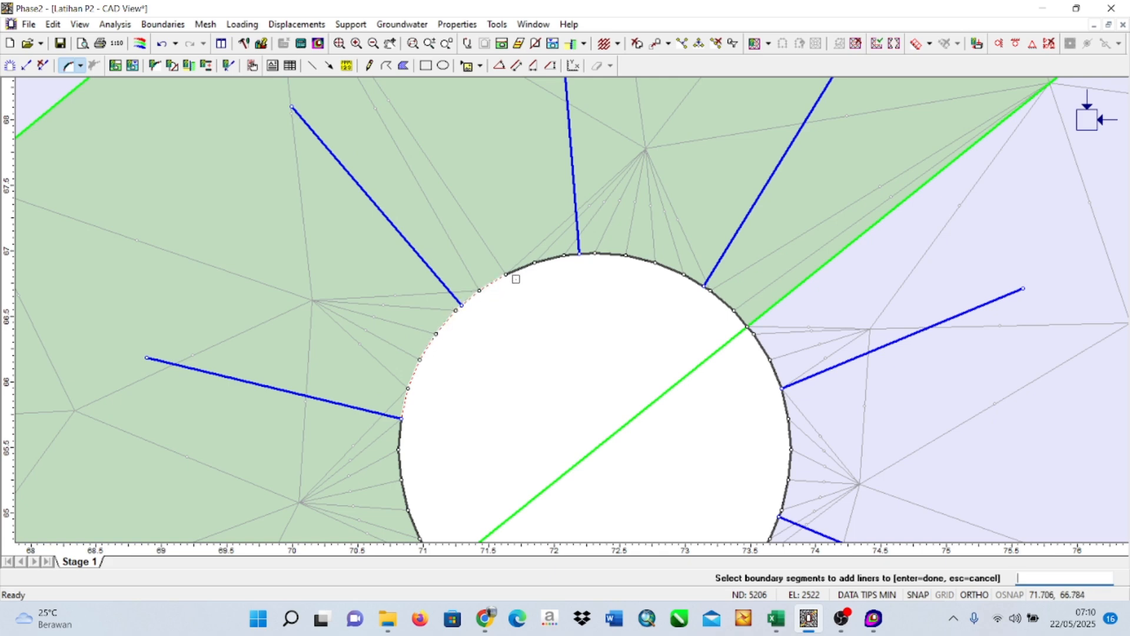
click(520, 268)
click(549, 260)
click(618, 257)
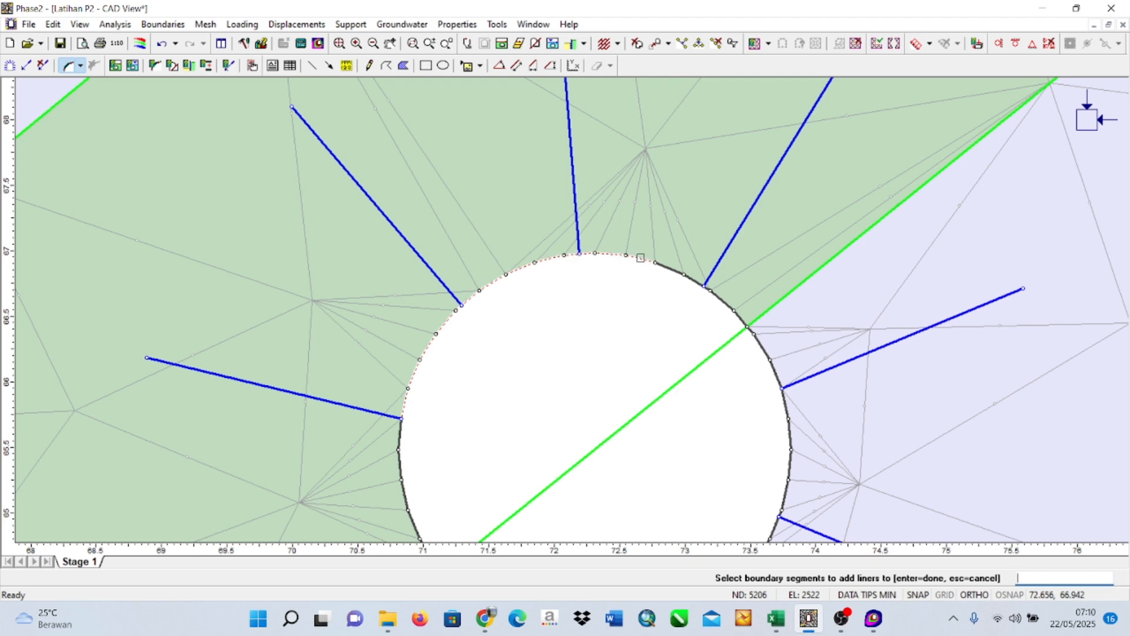
click(675, 270)
click(698, 283)
click(749, 330)
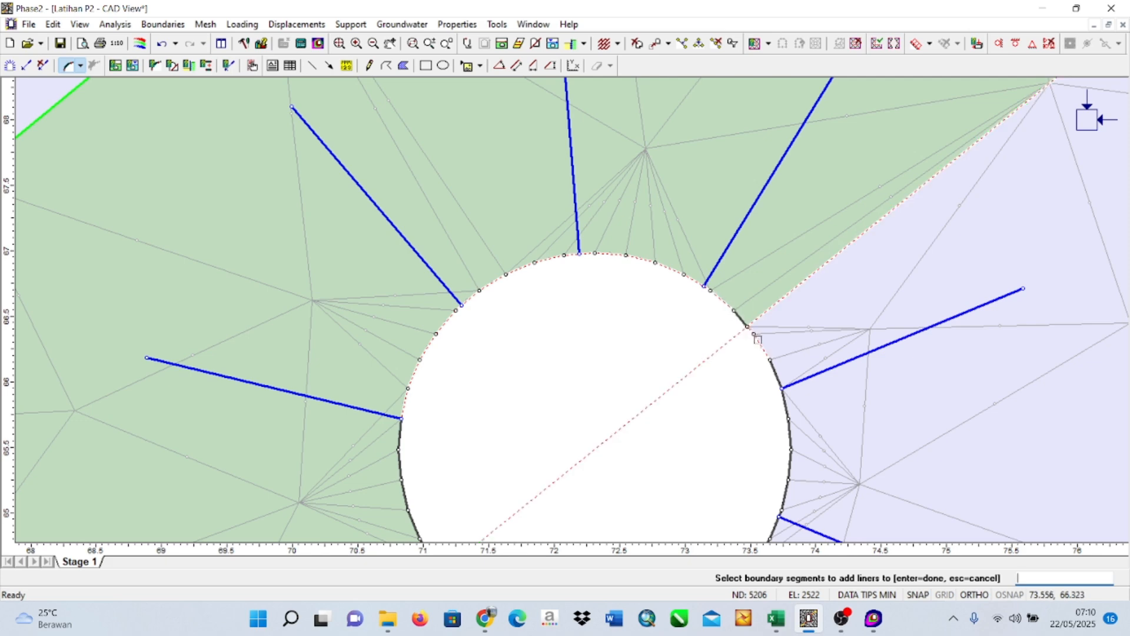
click(774, 372)
click(786, 410)
click(790, 443)
click(790, 468)
drag(693, 490, 690, 316)
click(776, 319)
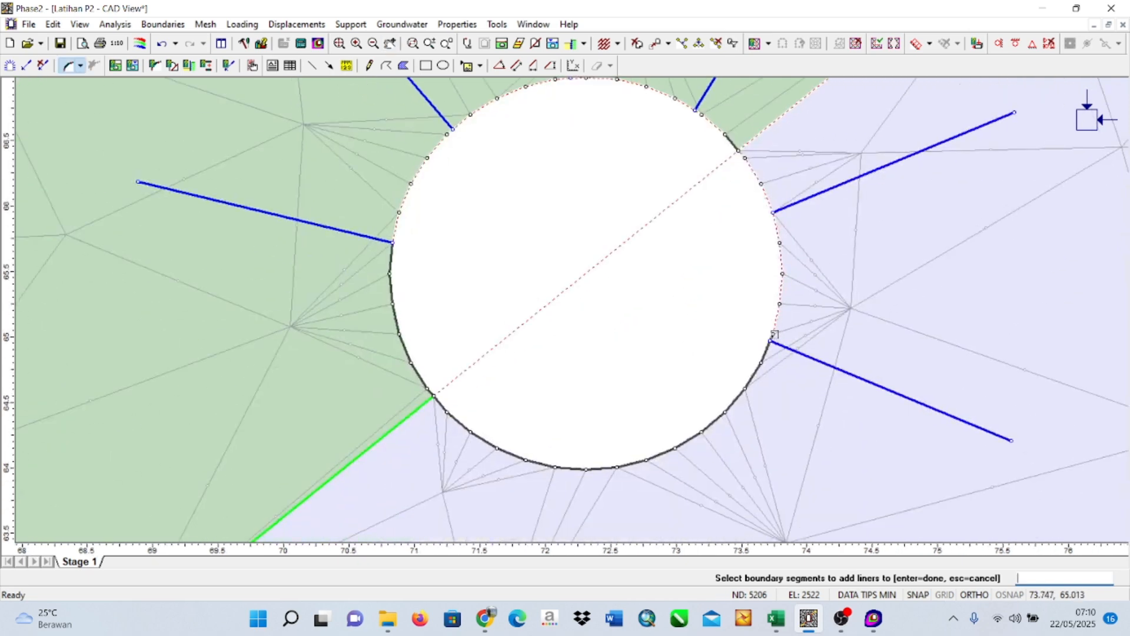
click(771, 338)
click(775, 322)
click(773, 337)
click(770, 346)
click(741, 153)
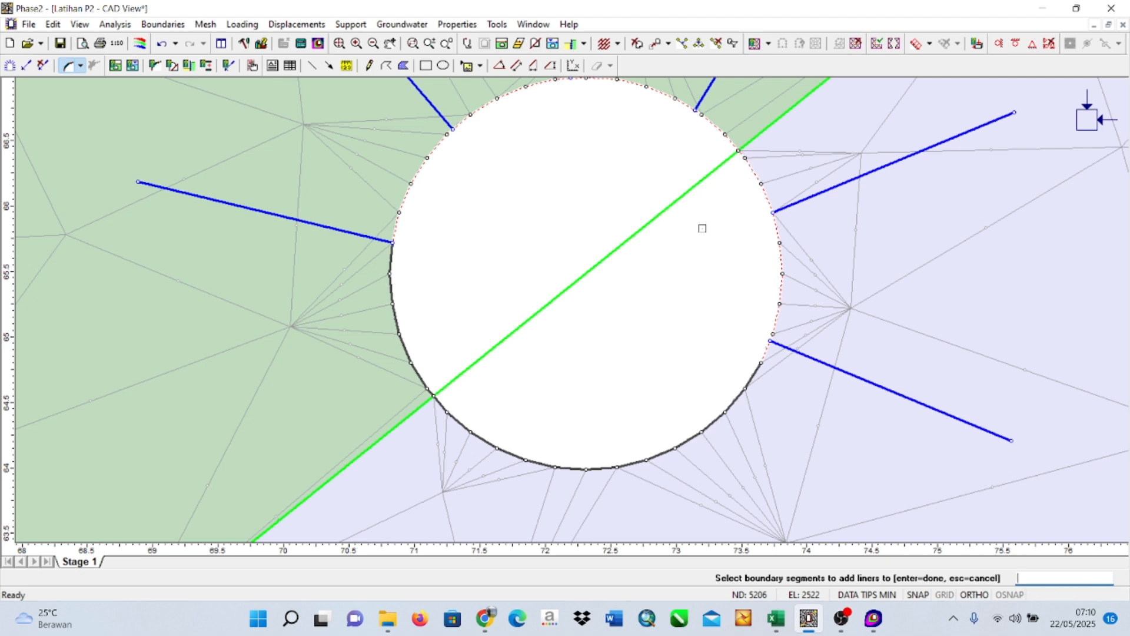
scroll(699, 228, down, 4)
scroll(619, 248, down, 2)
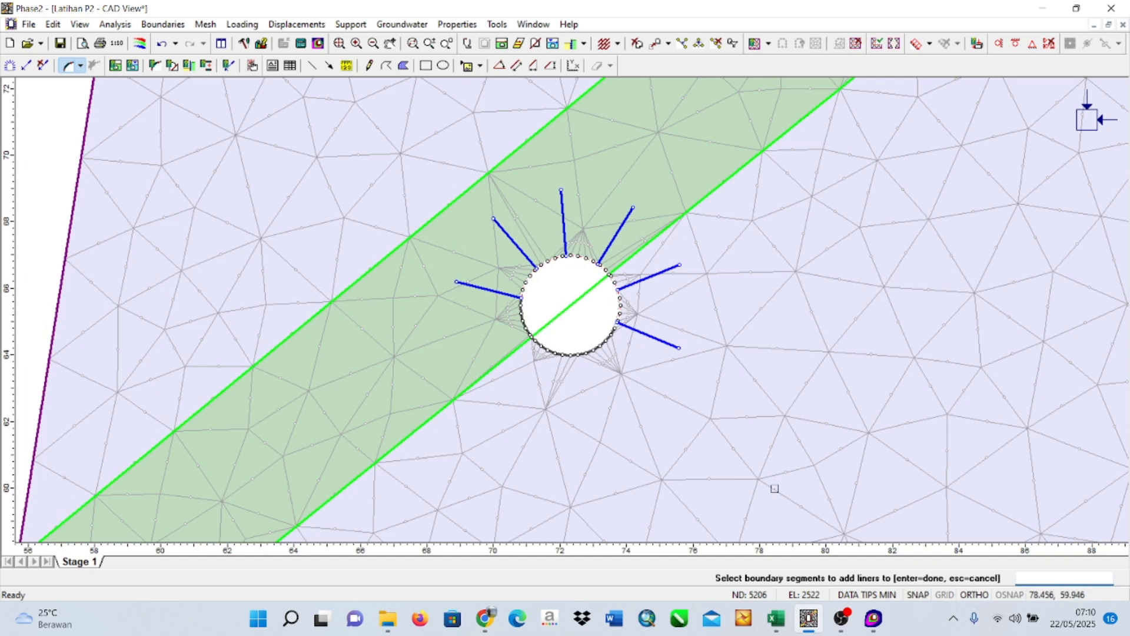
right_click(543, 355)
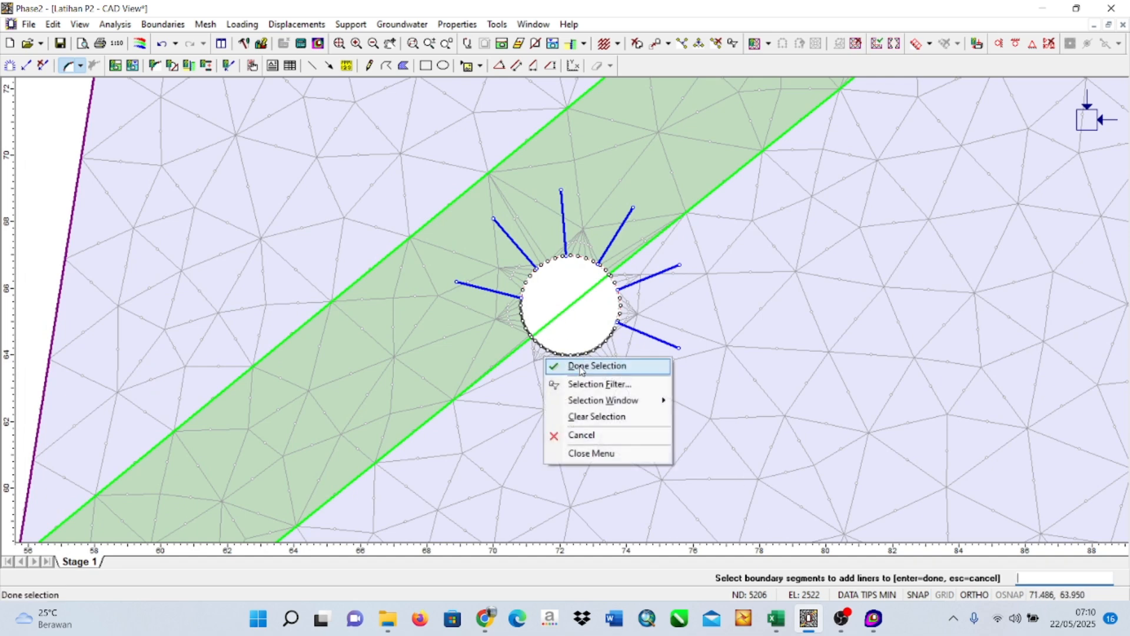
click(596, 366)
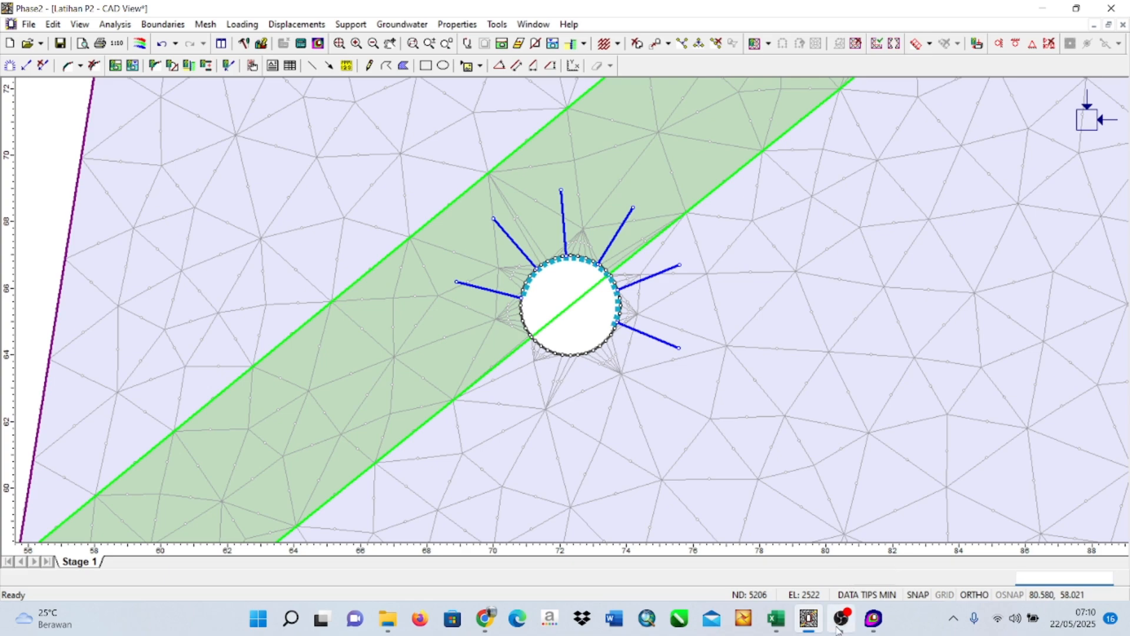
Compute the supported model, saving the changes to Latihan P2 and dismissing the machine authorization dialog, and open the results in Interpret.
scroll(724, 300, down, 5)
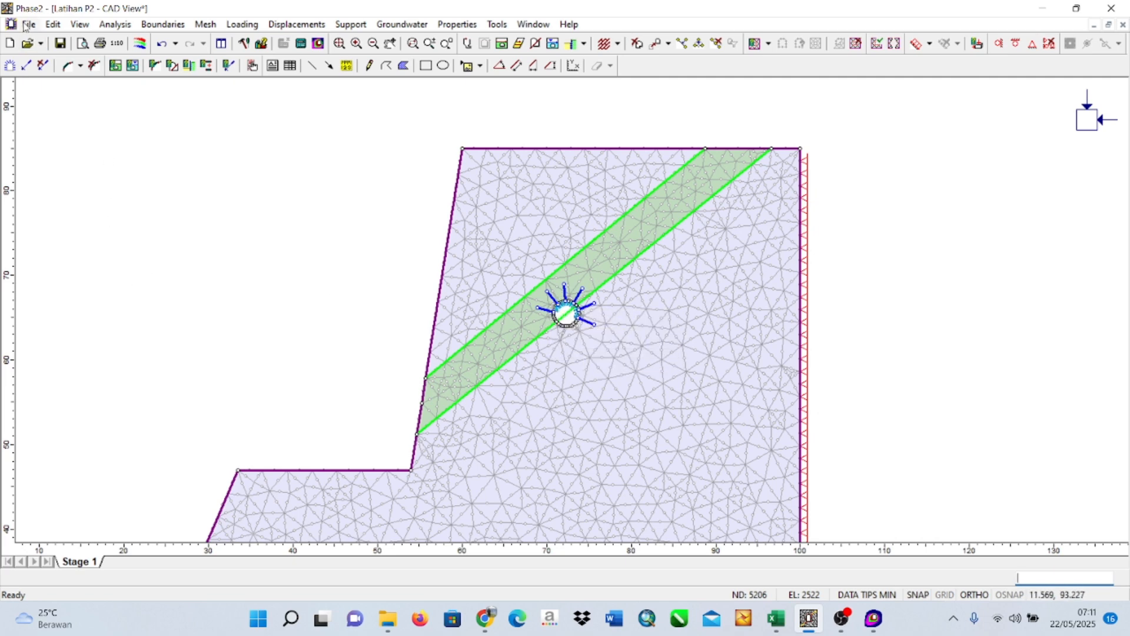
click(126, 25)
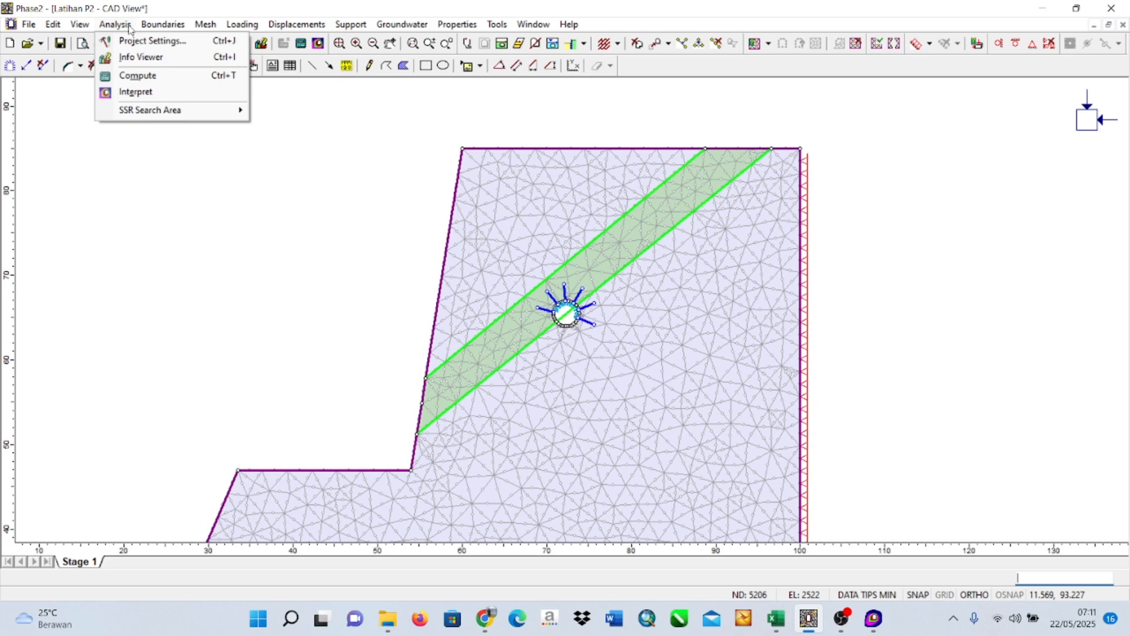
click(148, 77)
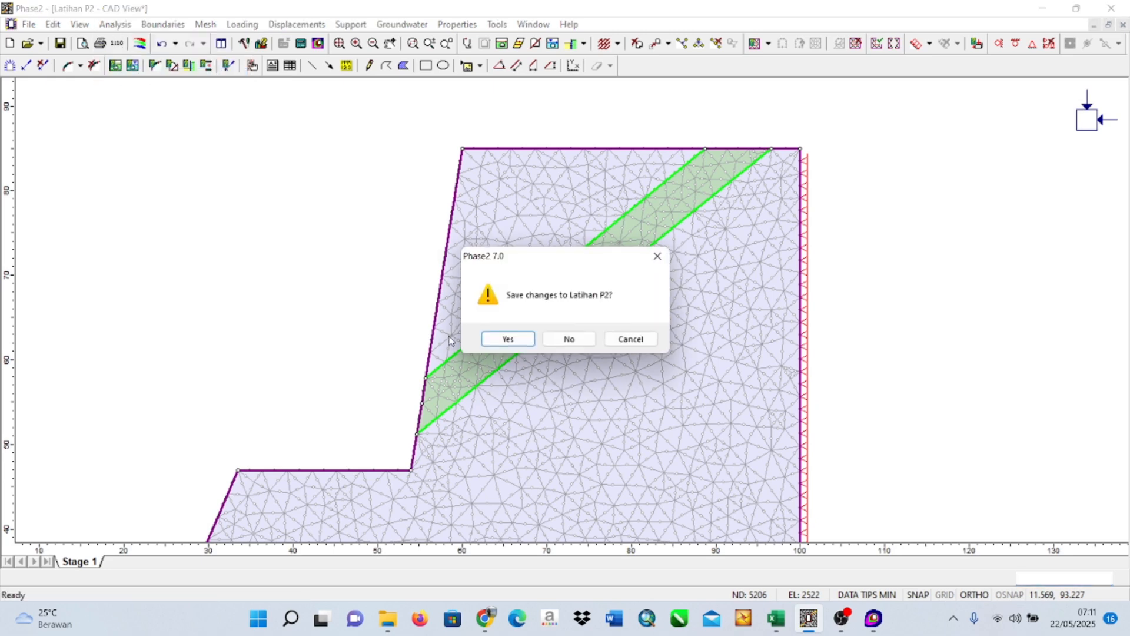
click(510, 339)
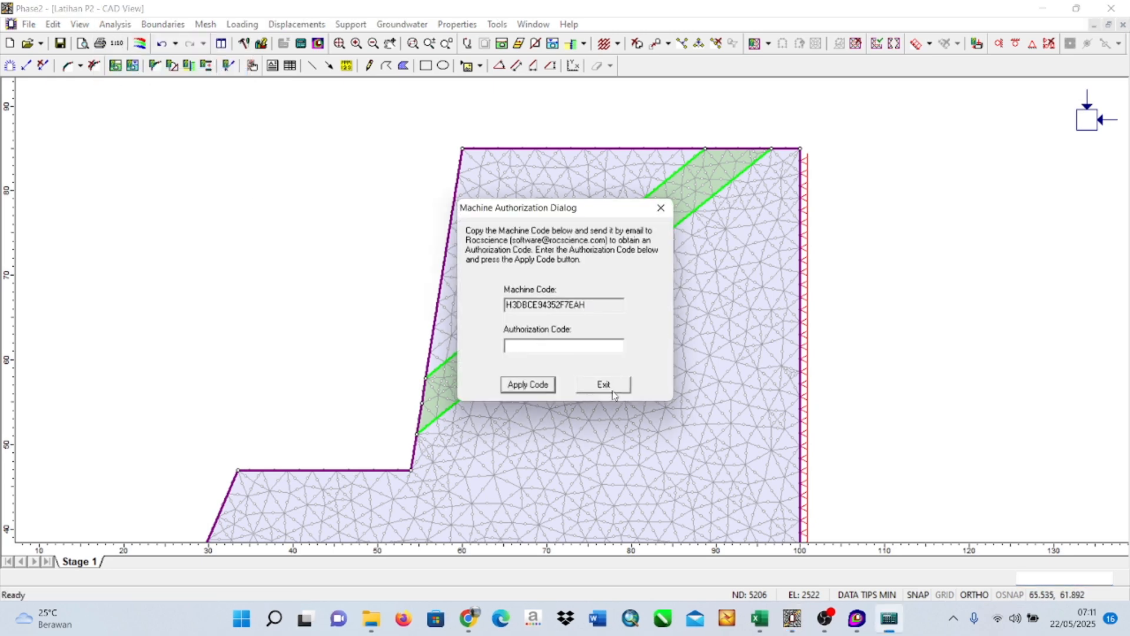
click(661, 207)
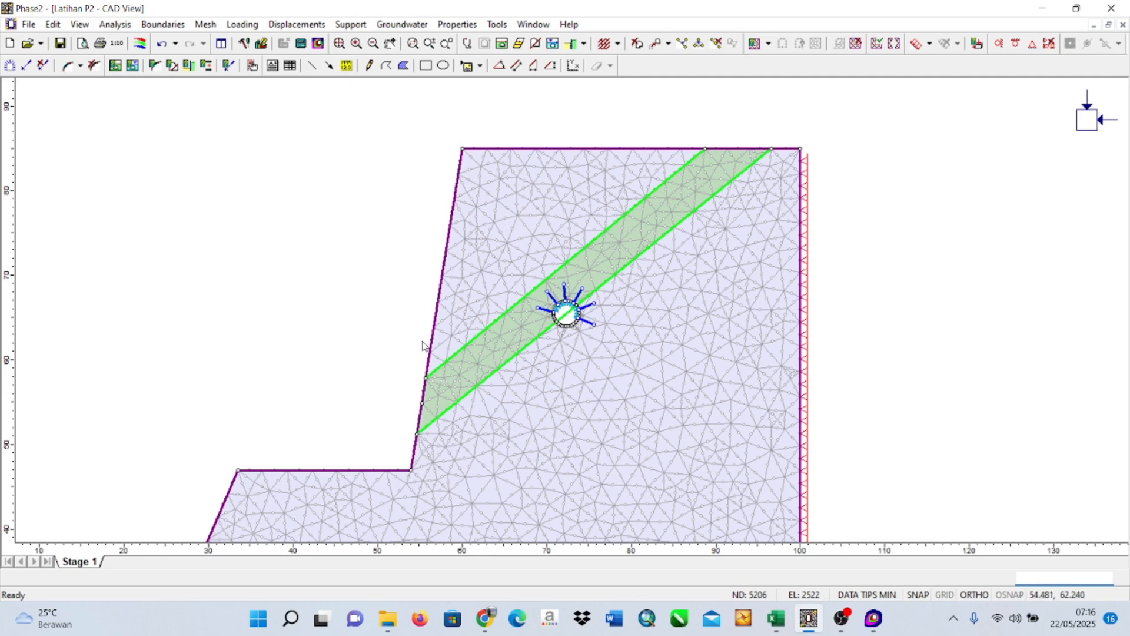
click(116, 24)
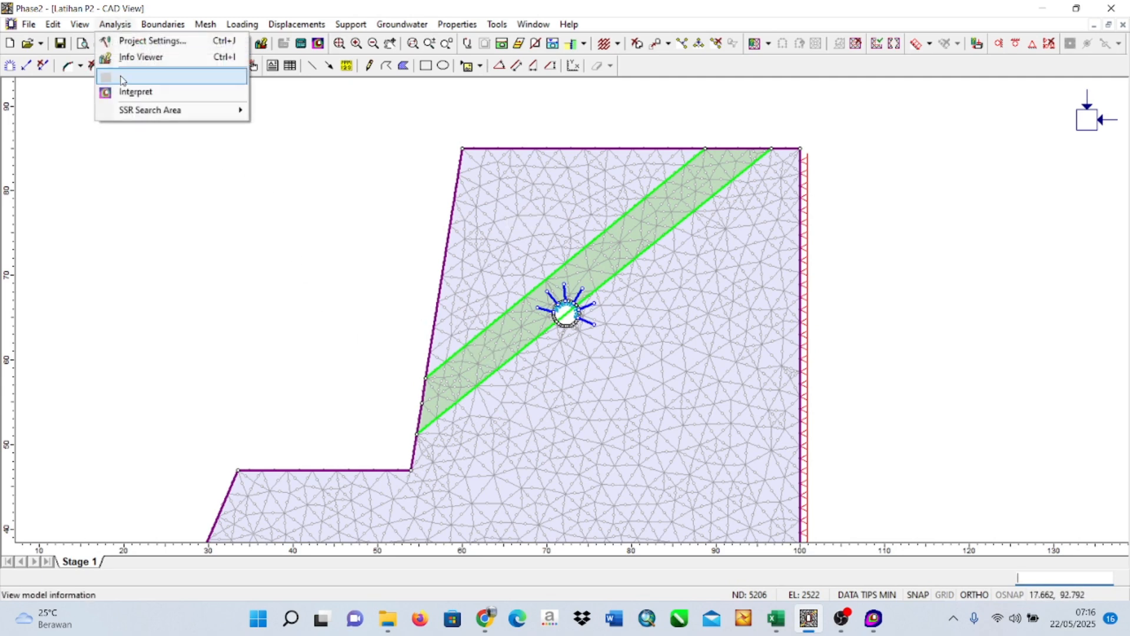
click(126, 93)
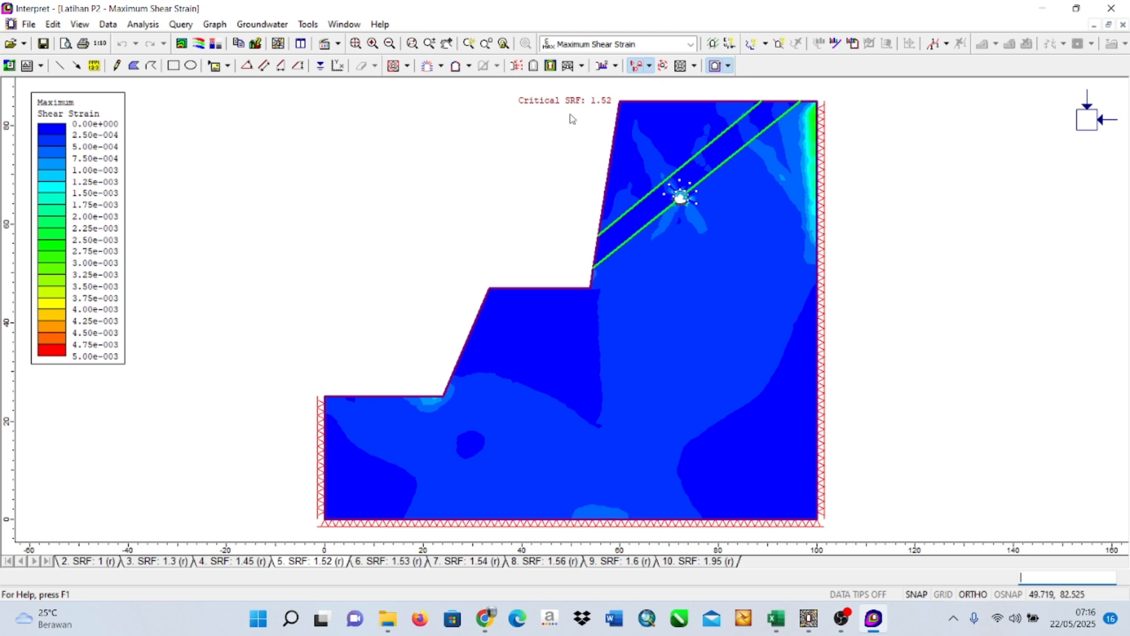
Display the supported model's total displacement contours around the opening and view the SRF 1.6 and SRF 1.95 stages.
click(690, 45)
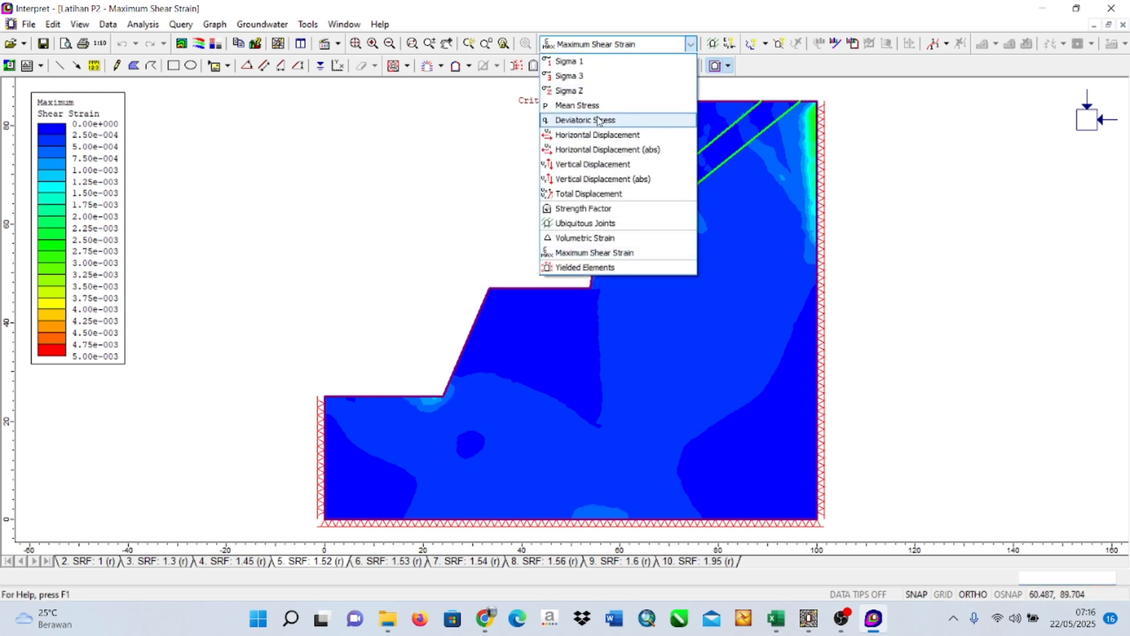
click(584, 193)
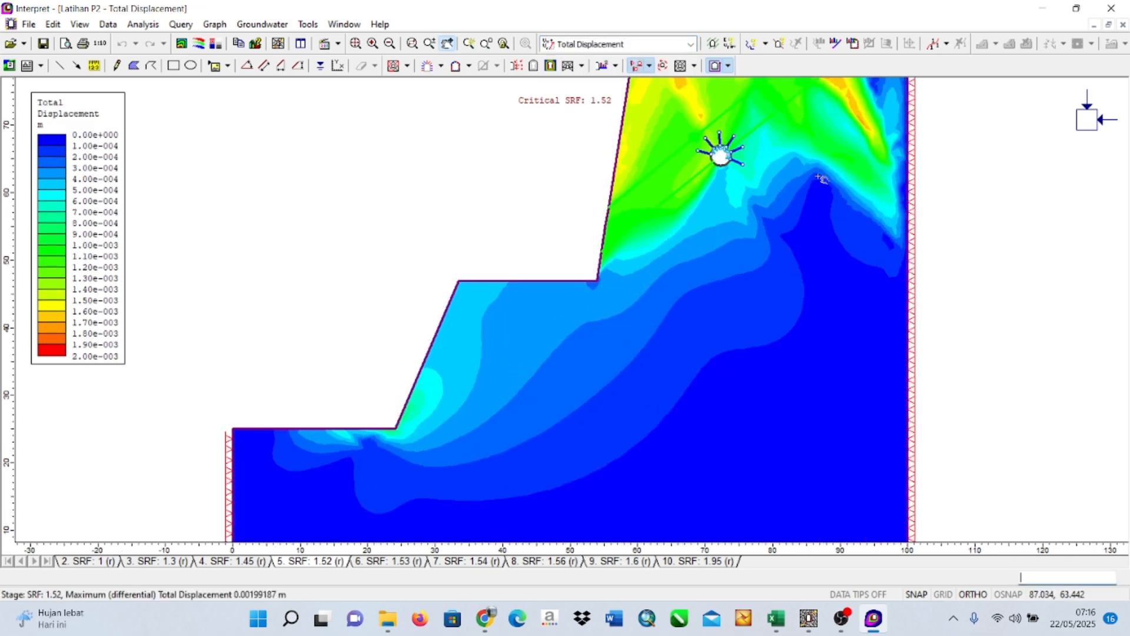
scroll(820, 182, up, 2)
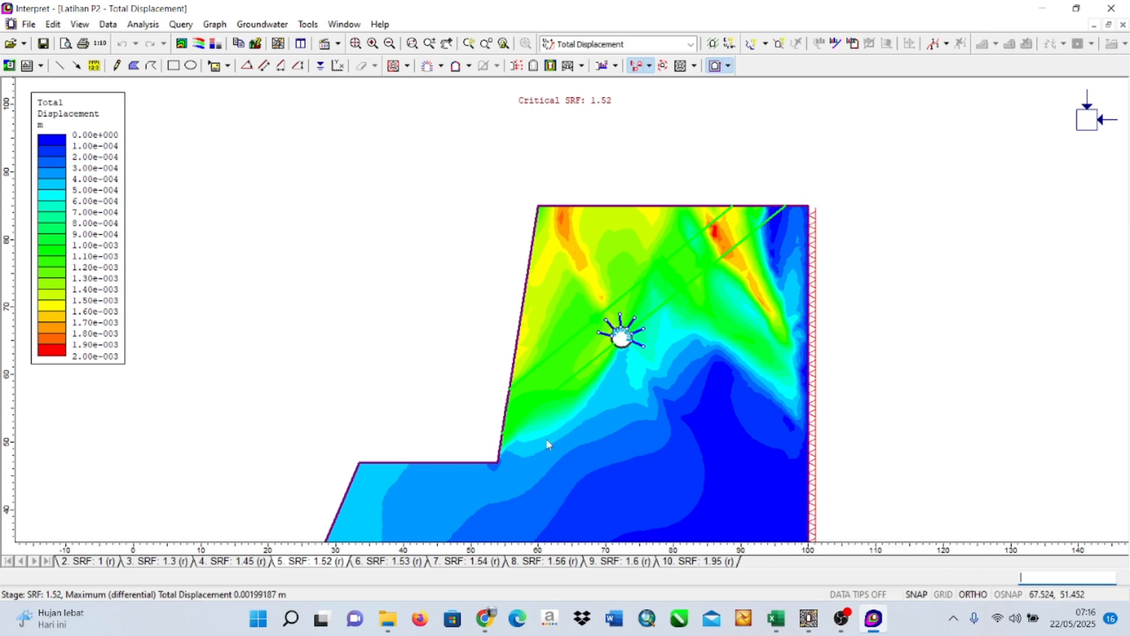
click(623, 564)
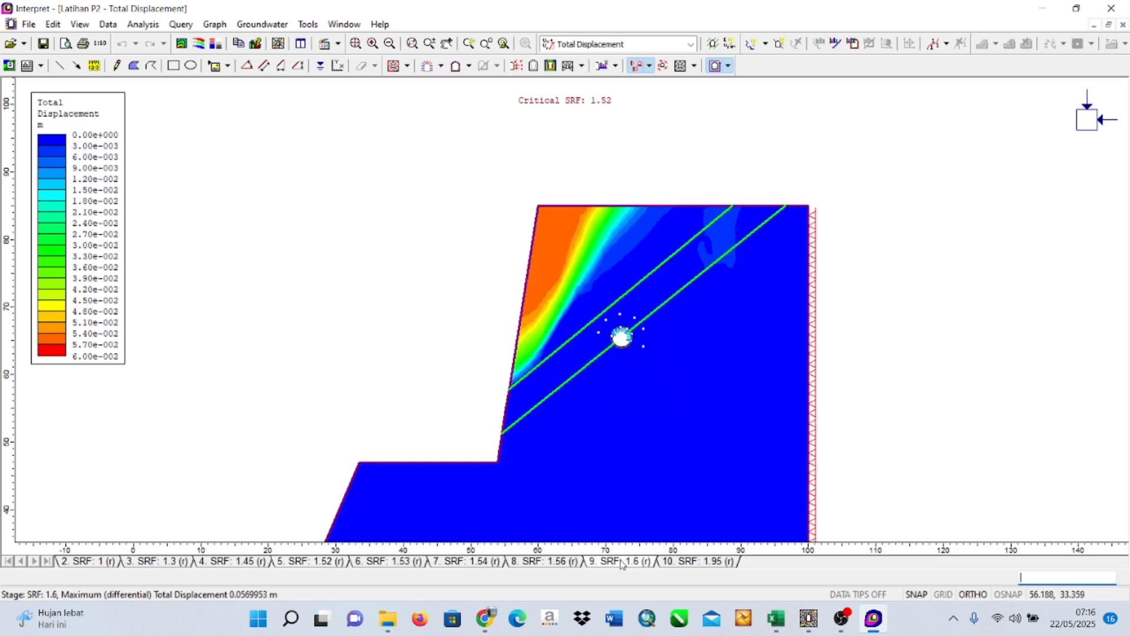
click(685, 564)
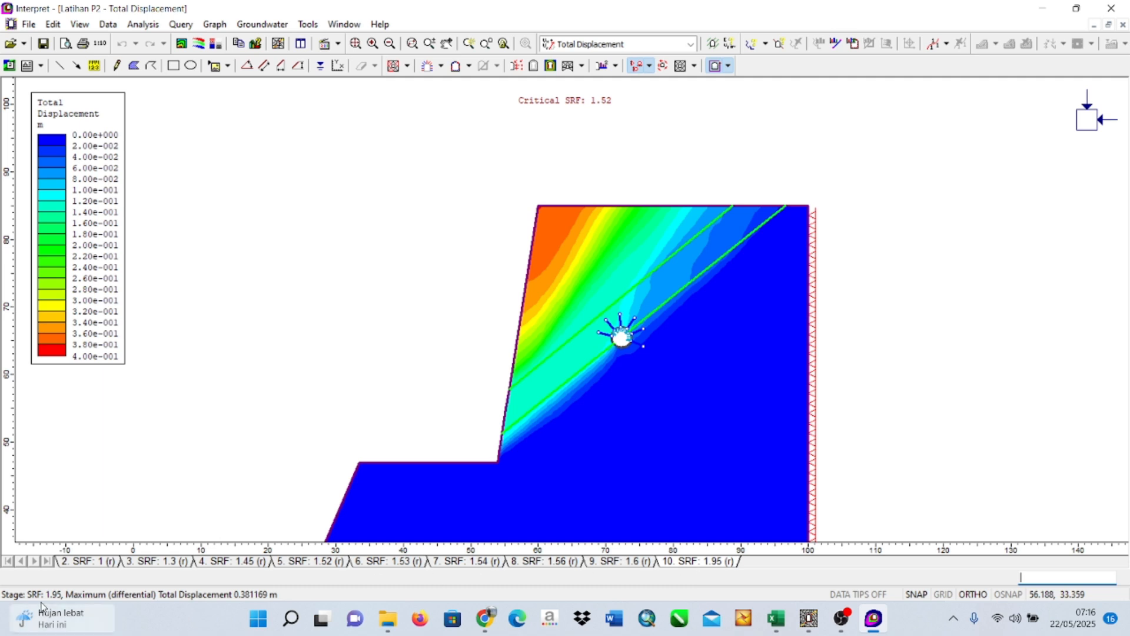
Compare the supported slope's total displacement contours at the SRF 1 and SRF 1.95 stages, keeping Total Displacement as the plotted result.
click(99, 565)
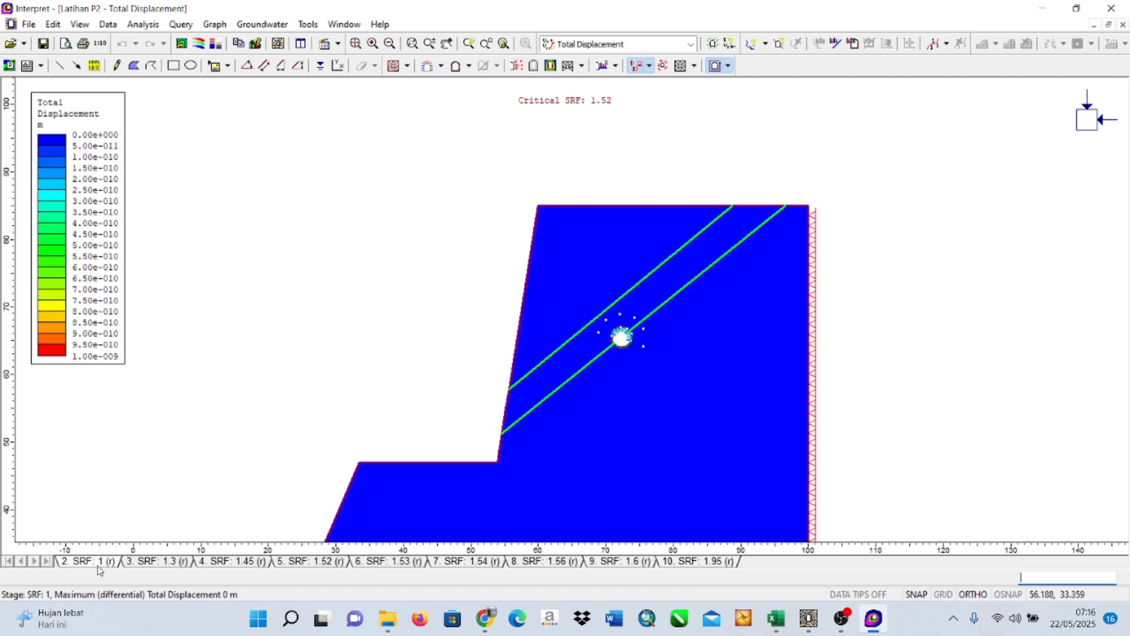
click(698, 563)
scroll(730, 443, down, 2)
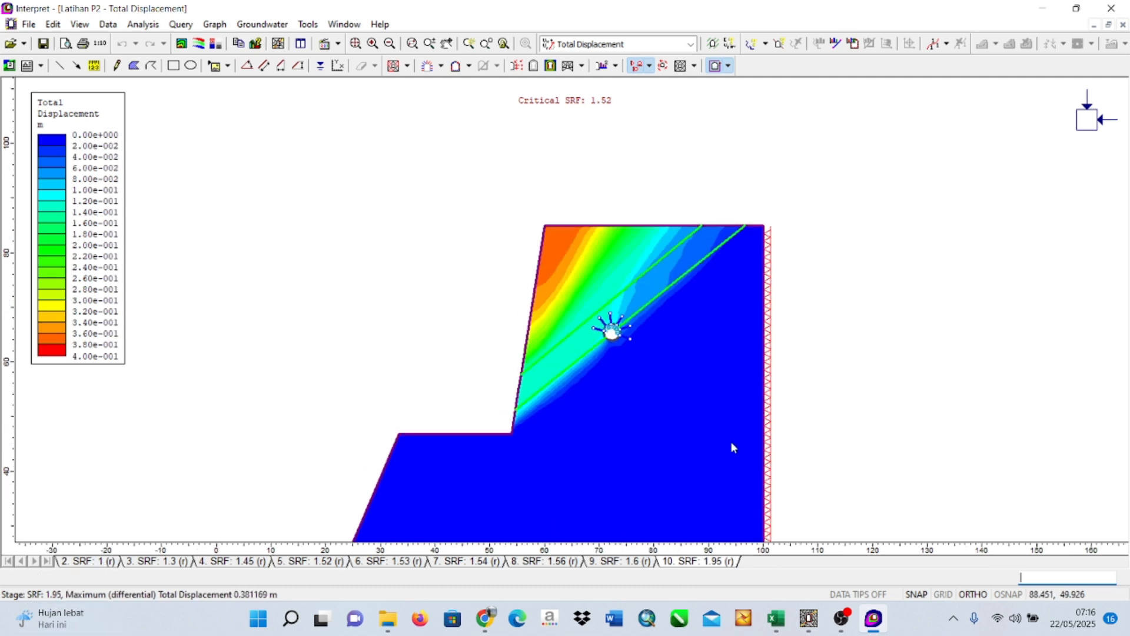
drag(664, 455, 685, 371)
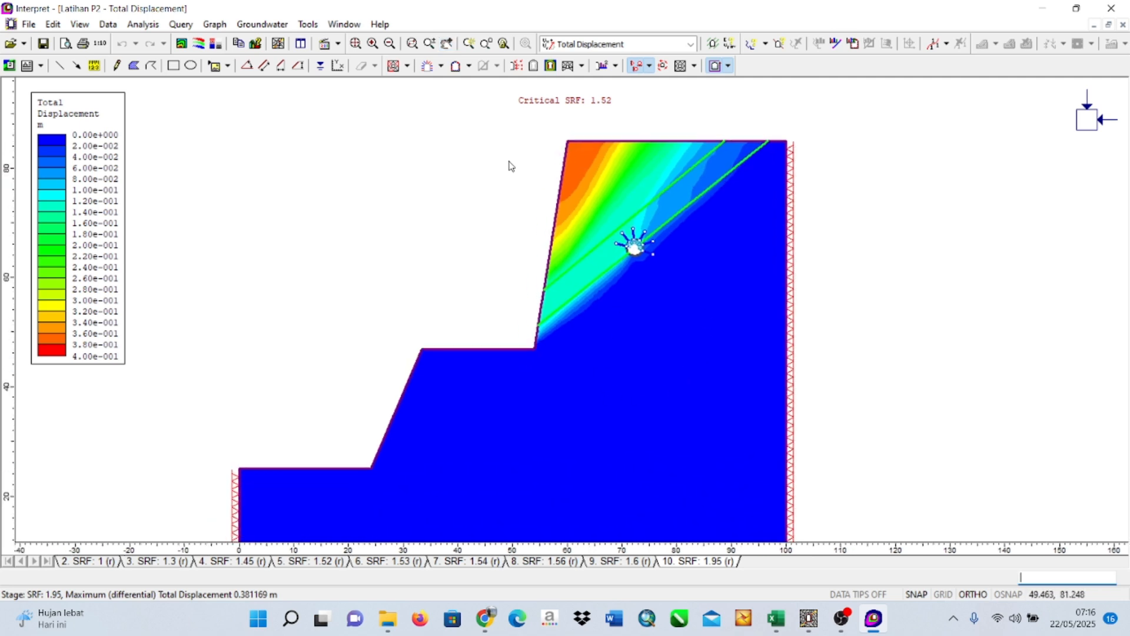
click(686, 45)
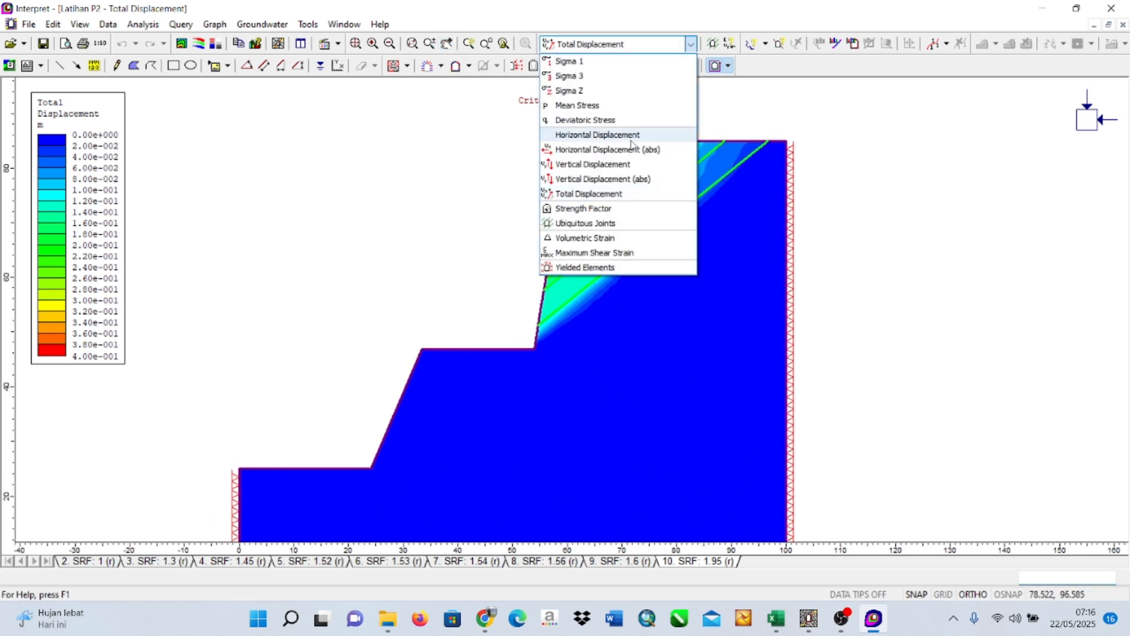
click(606, 192)
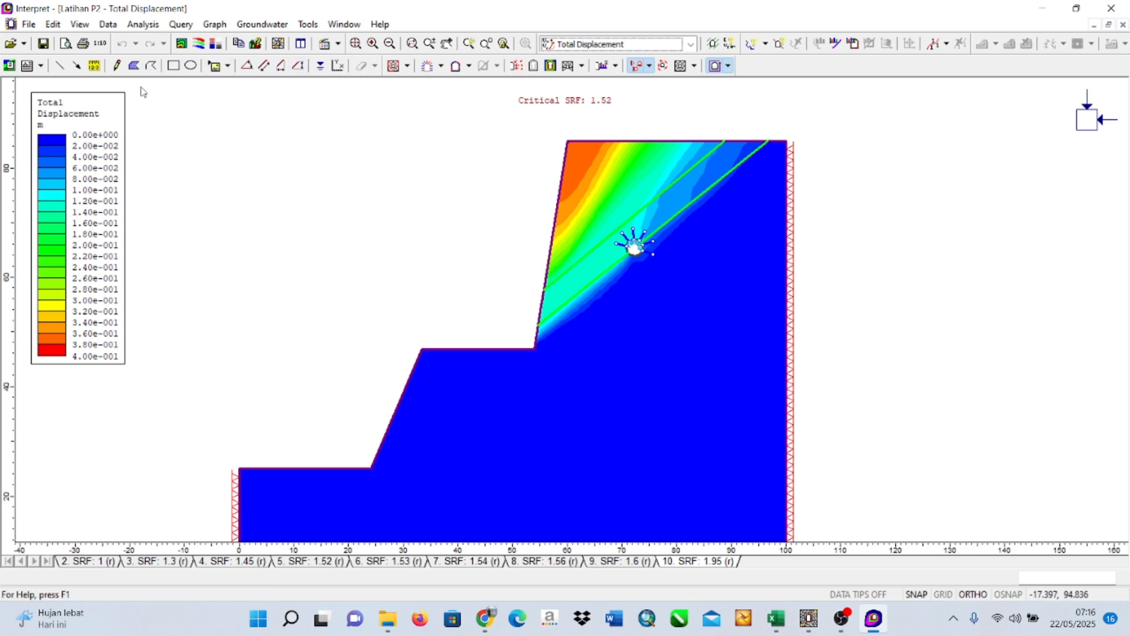
Examine the total displacement contours stage by stage in descending order from SRF 1.56 to SRF 1.
click(549, 561)
click(472, 563)
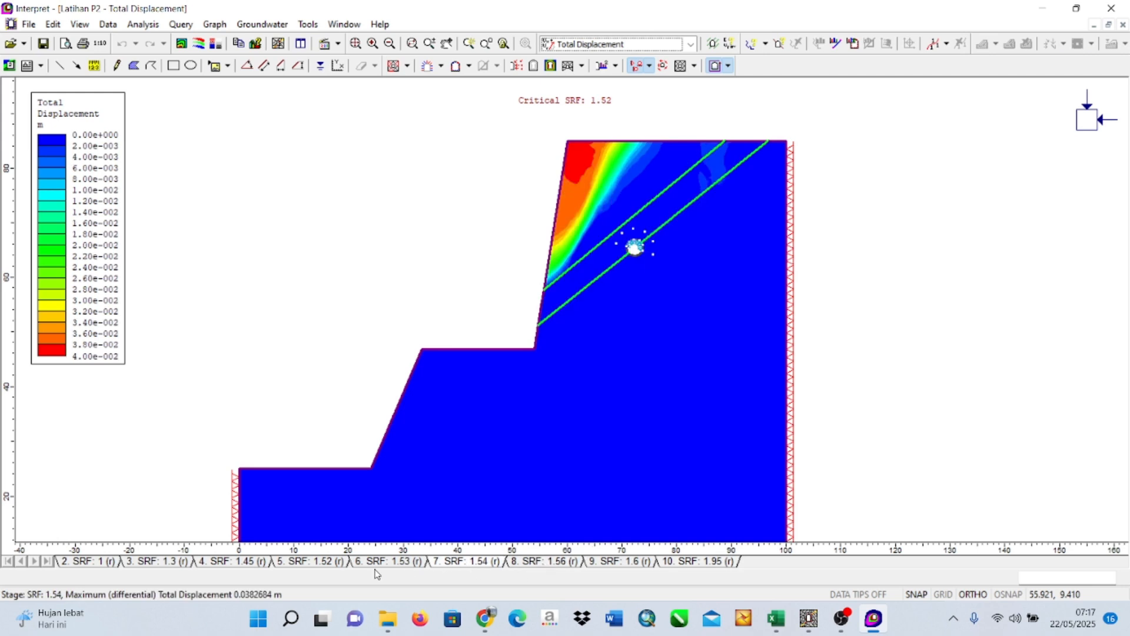
click(376, 563)
click(313, 564)
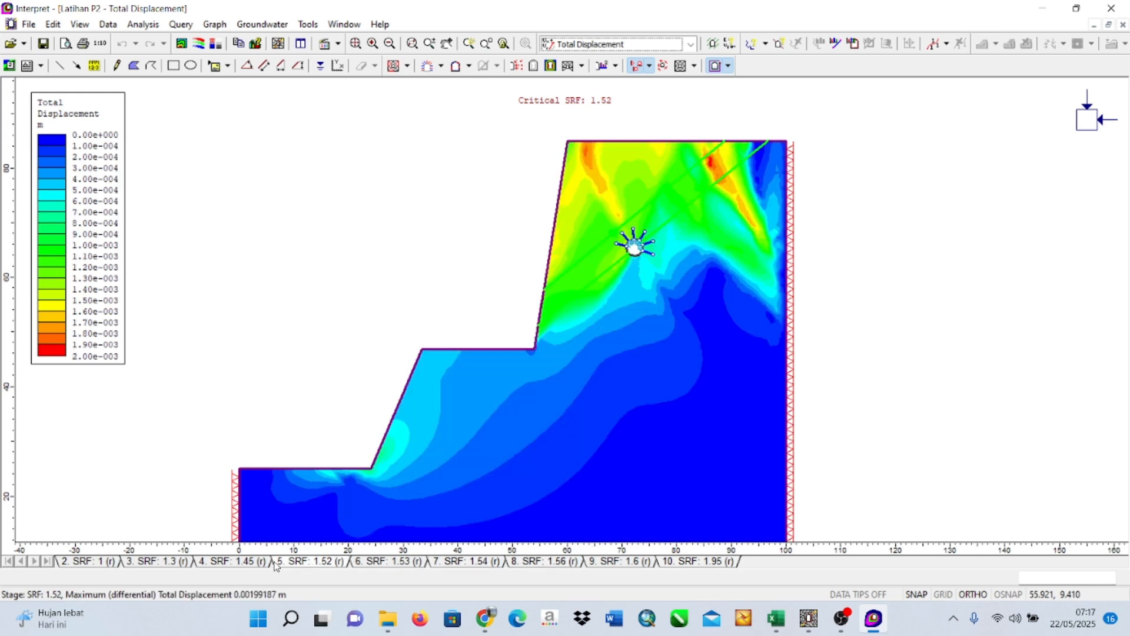
click(234, 562)
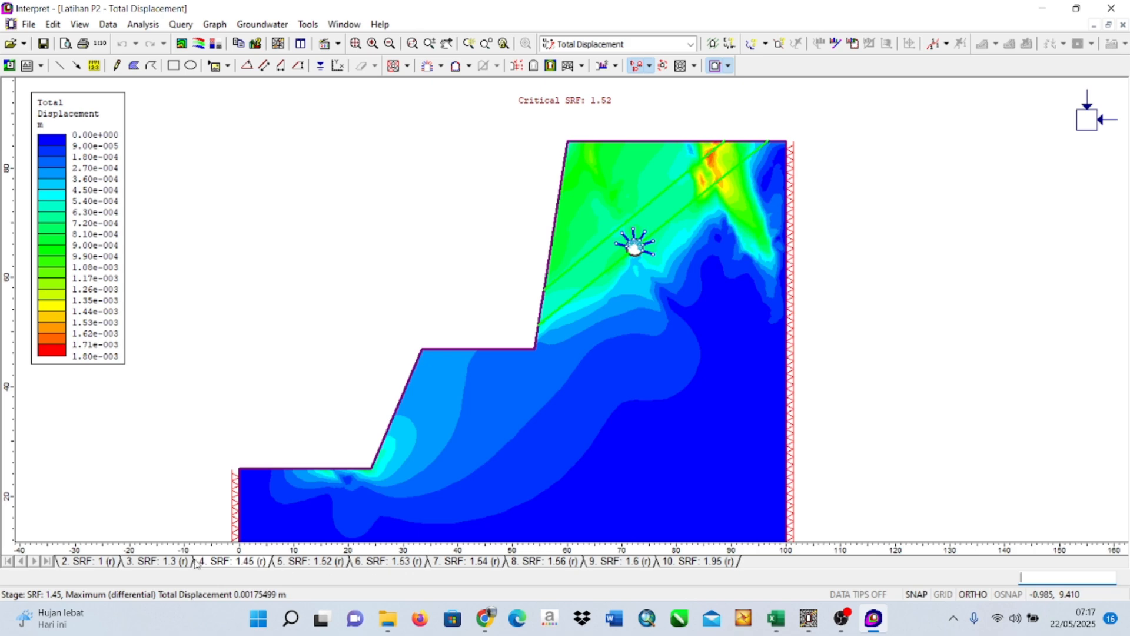
click(165, 565)
click(86, 564)
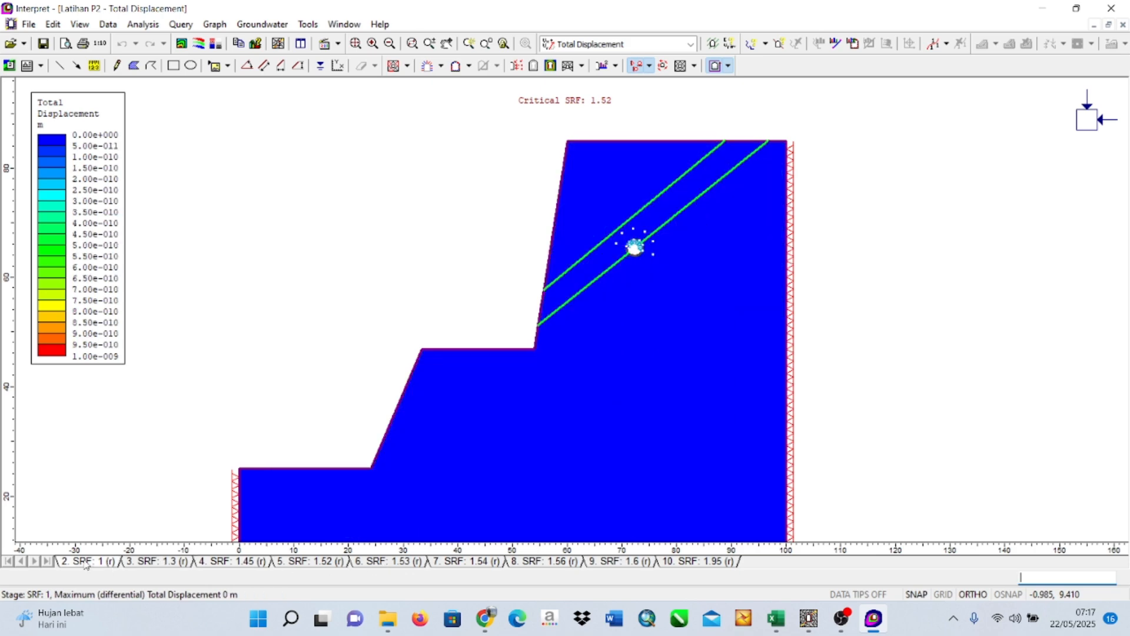
Review the total displacement contours in ascending order from SRF 1.3 to SRF 1.53, and return to the critical SRF 1.52 stage.
click(135, 563)
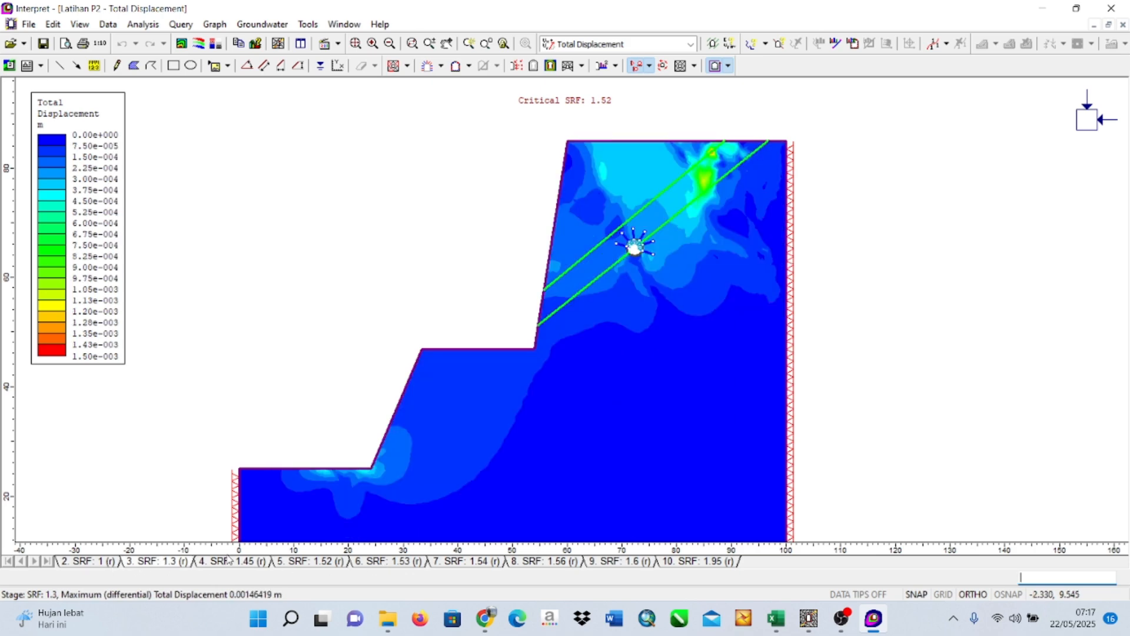
click(245, 564)
click(312, 564)
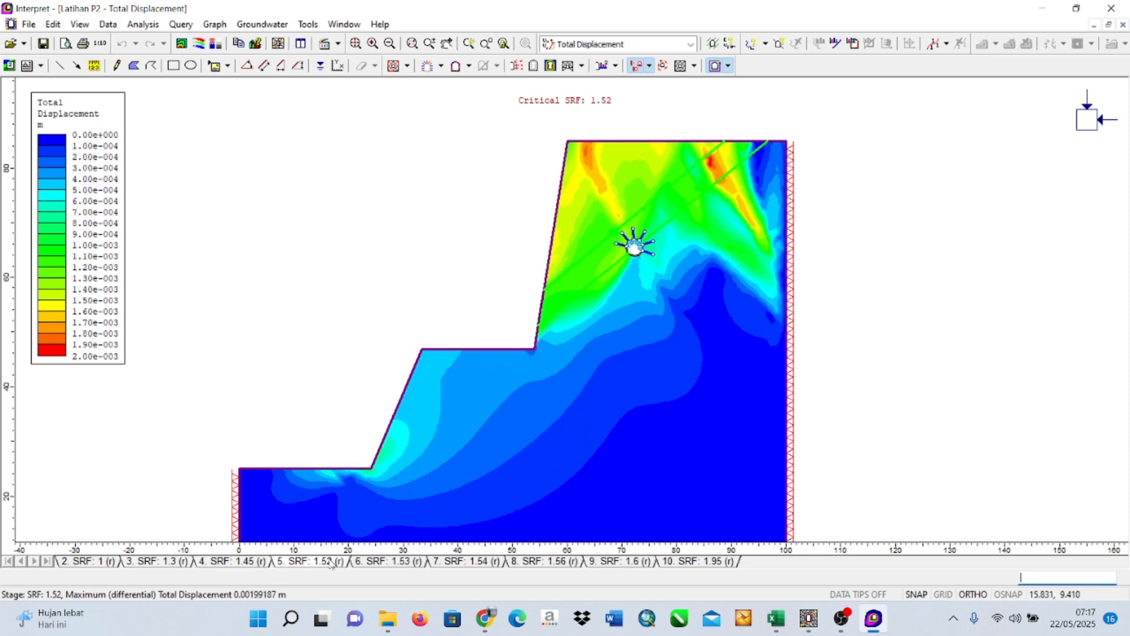
click(383, 564)
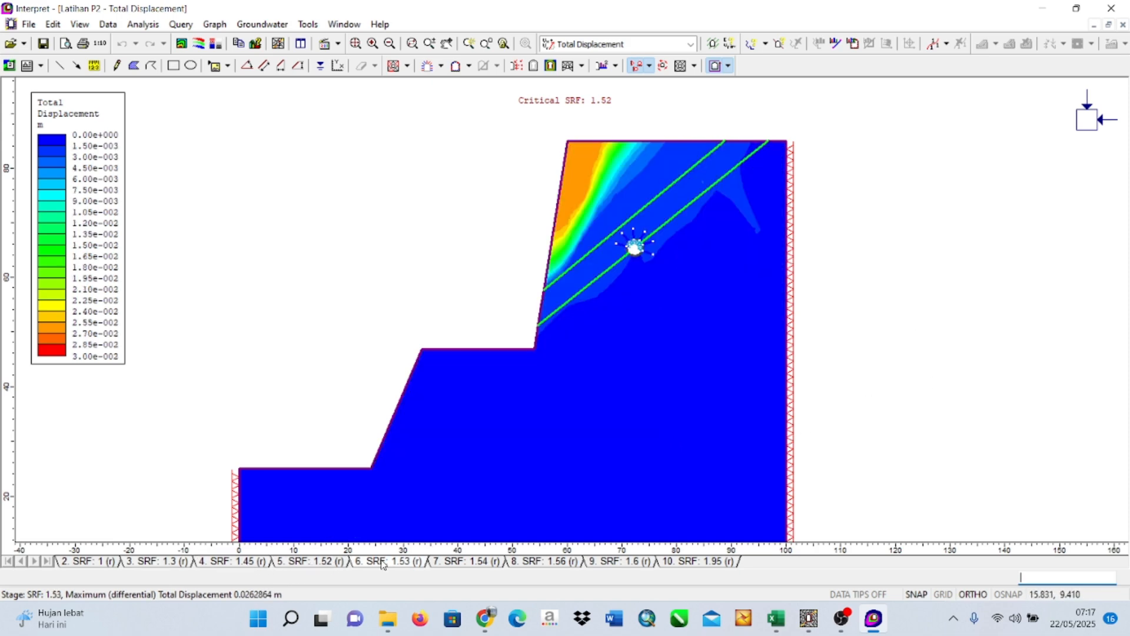
click(335, 566)
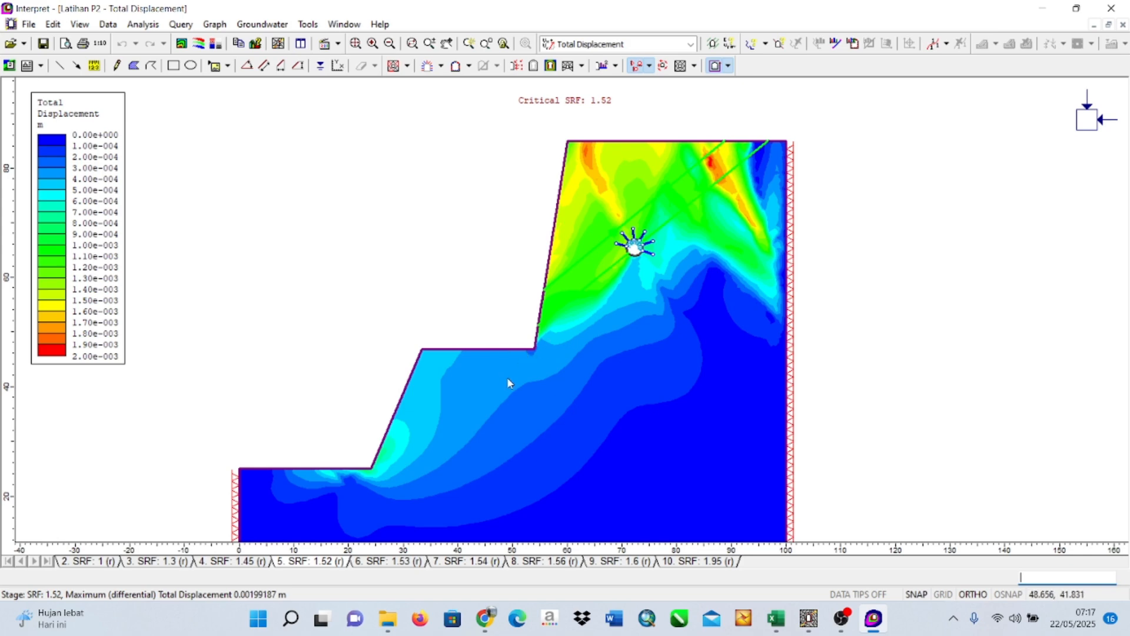
drag(482, 446, 515, 471)
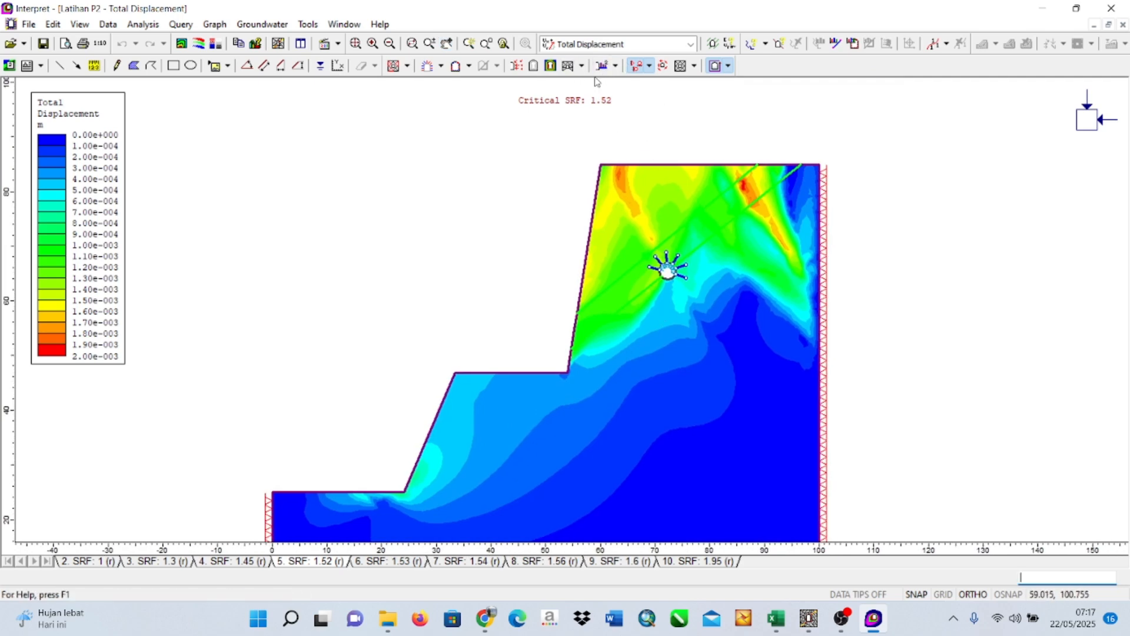
click(551, 66)
click(551, 65)
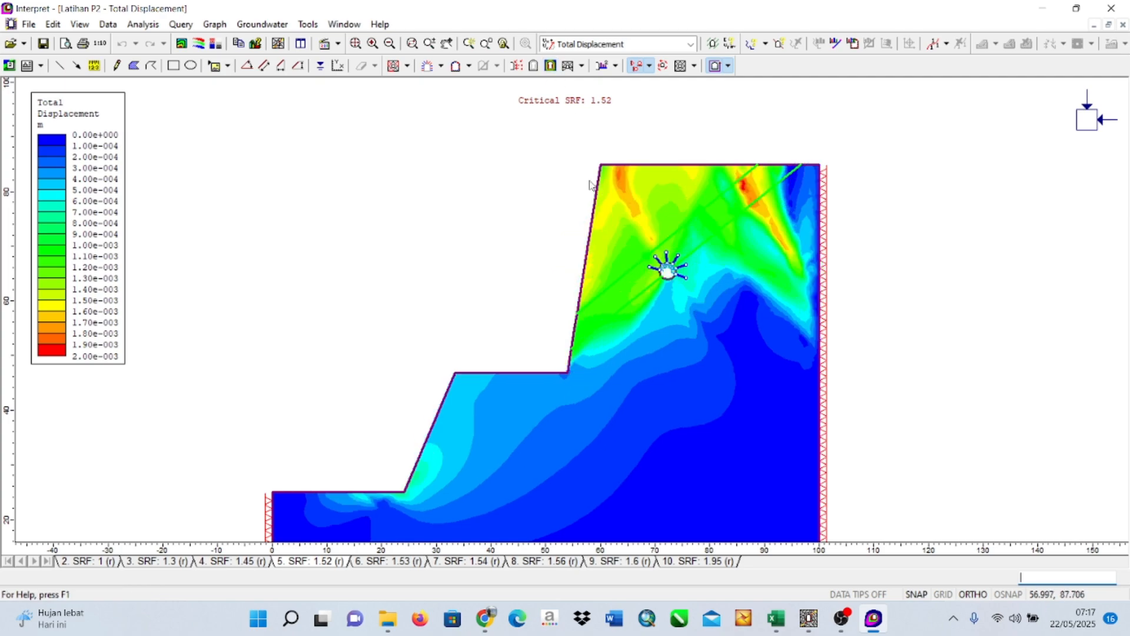